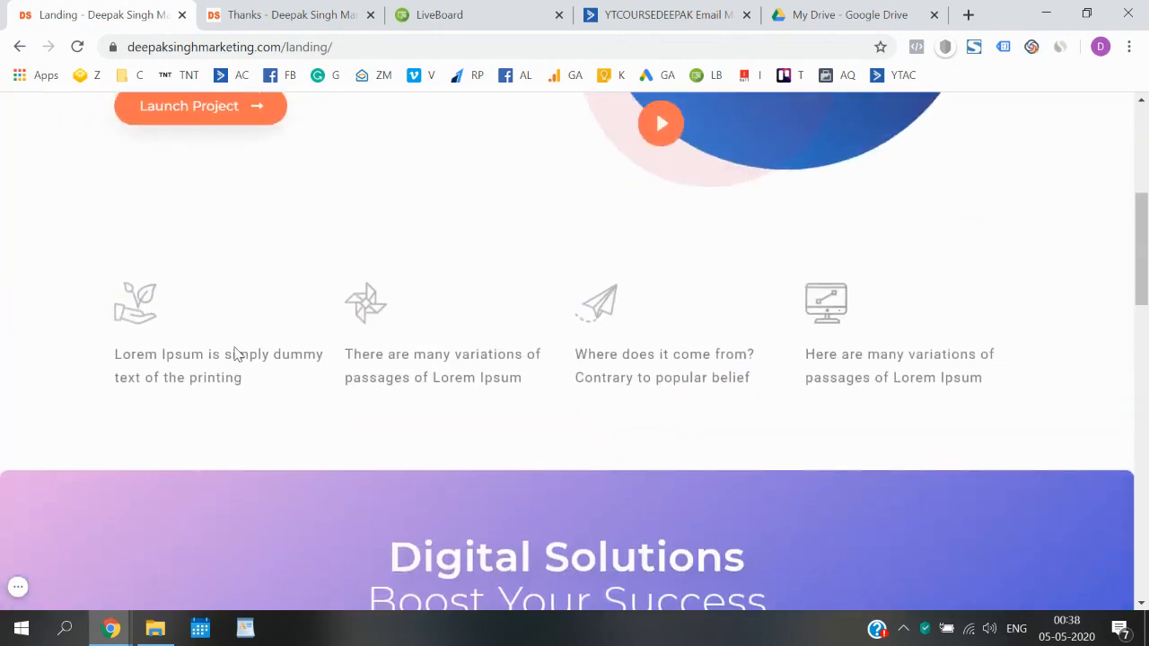
- Look over the thank-you page, then return to the landing page
scroll(233, 354, down, 11)
scroll(233, 355, down, 5)
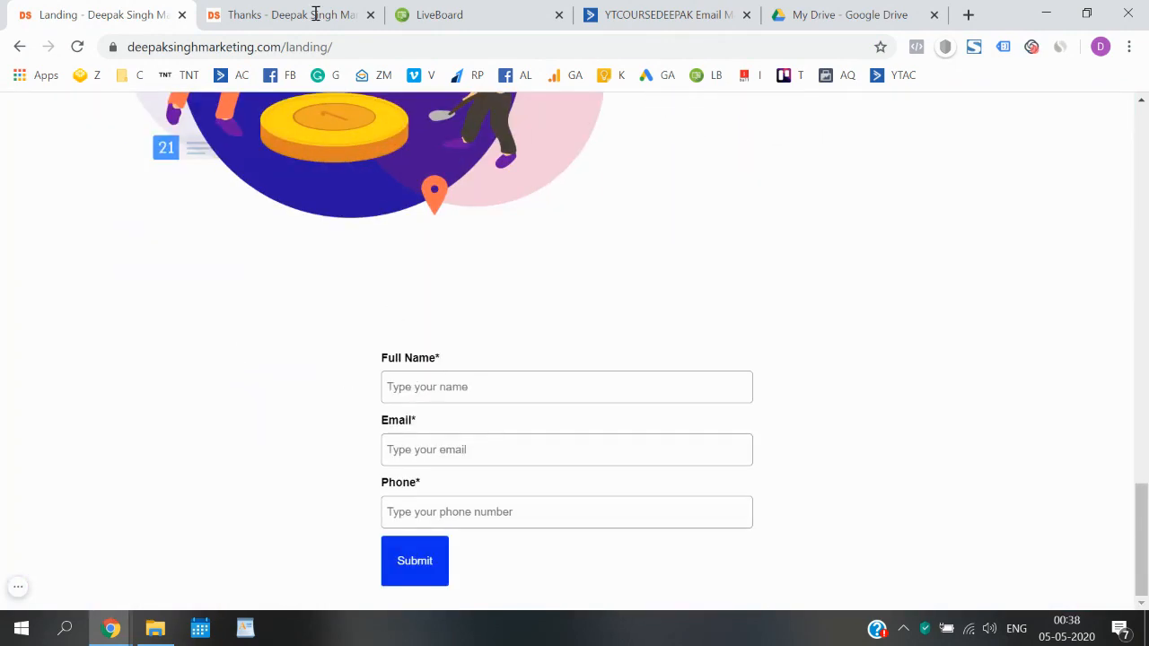
click(315, 14)
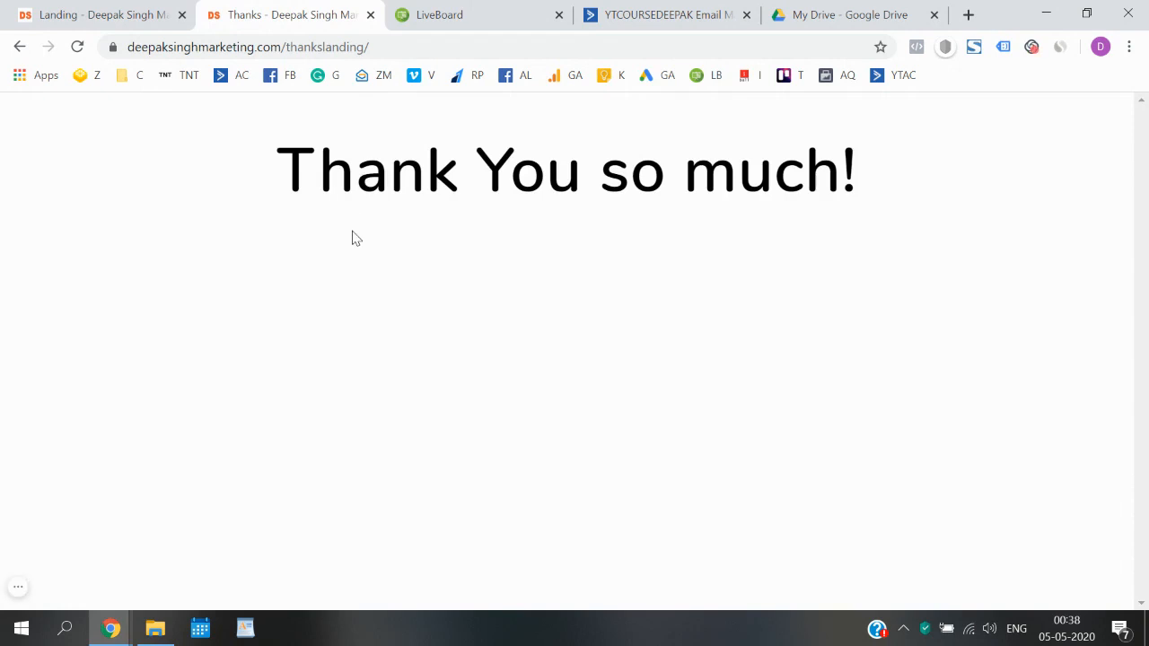
click(144, 9)
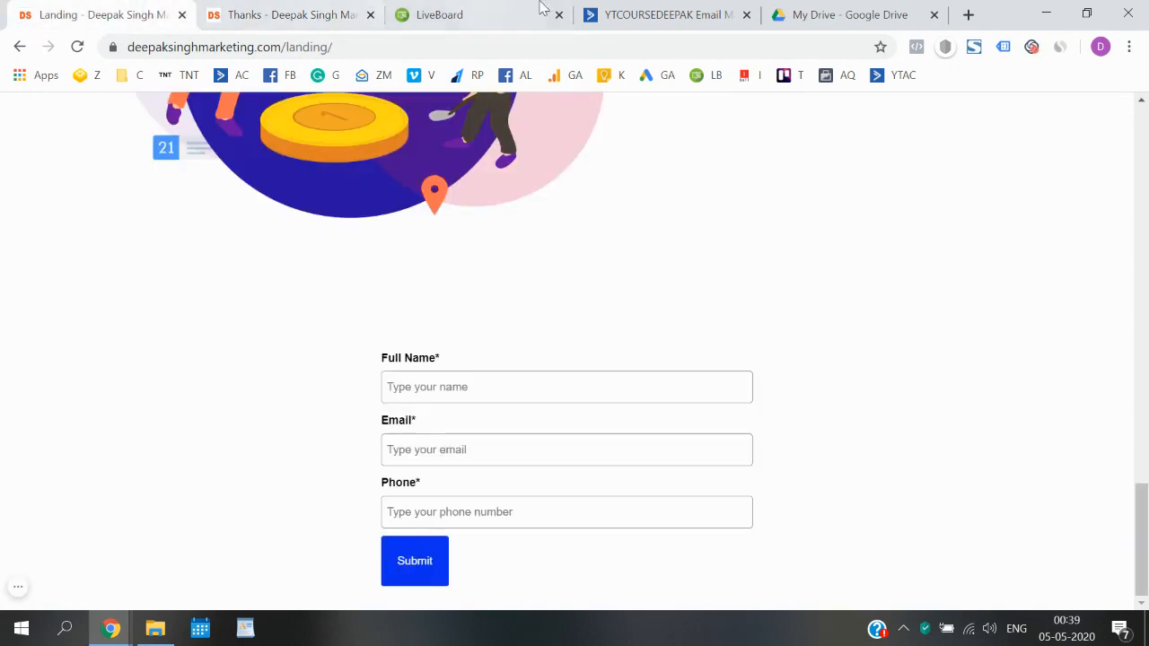
- On the LiveBoard, sketch the 'MBBS E-book' heading and a page box outline
click(491, 8)
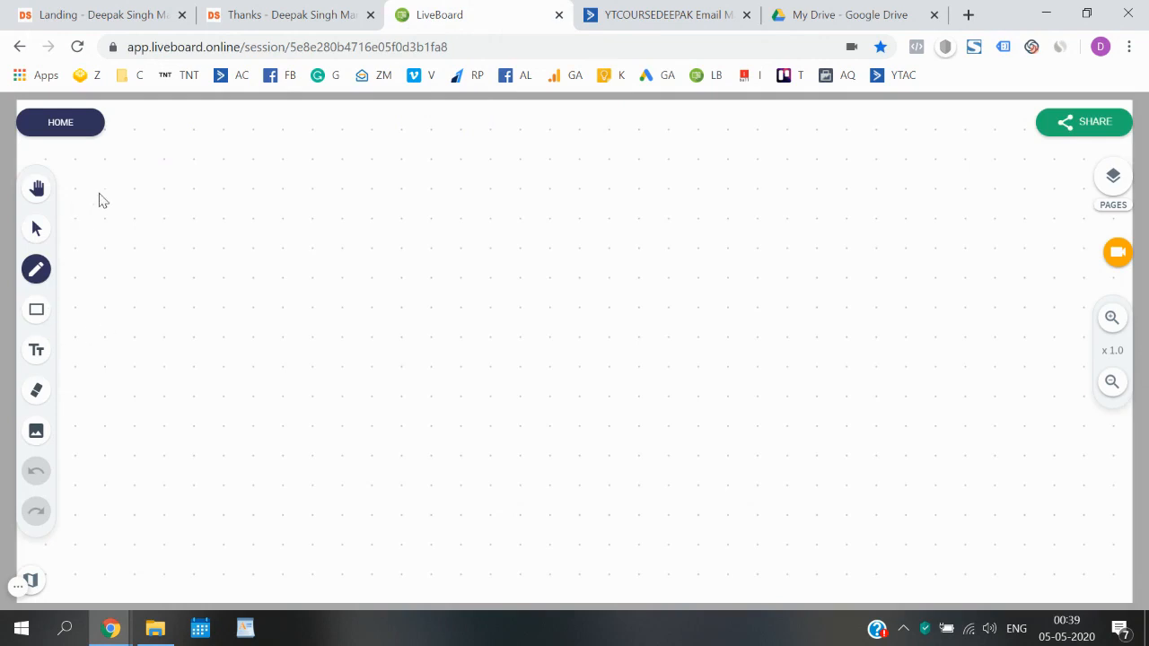
mouse_move(202, 199)
mouse_down()
mouse_move(218, 188)
mouse_move(272, 185)
mouse_move(287, 204)
mouse_move(341, 185)
mouse_move(472, 185)
mouse_move(239, 233)
mouse_move(465, 205)
mouse_up()
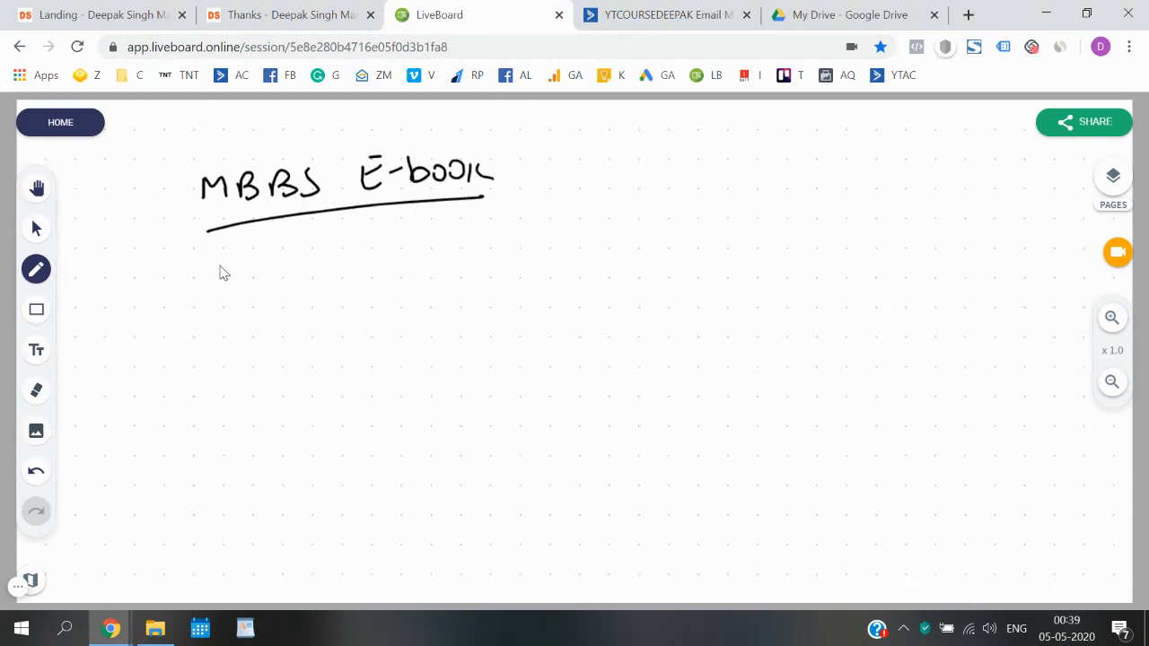
drag(221, 266, 229, 456)
mouse_move(221, 264)
mouse_down()
mouse_move(367, 247)
mouse_move(392, 405)
mouse_move(302, 477)
mouse_move(216, 481)
mouse_move(223, 451)
mouse_up()
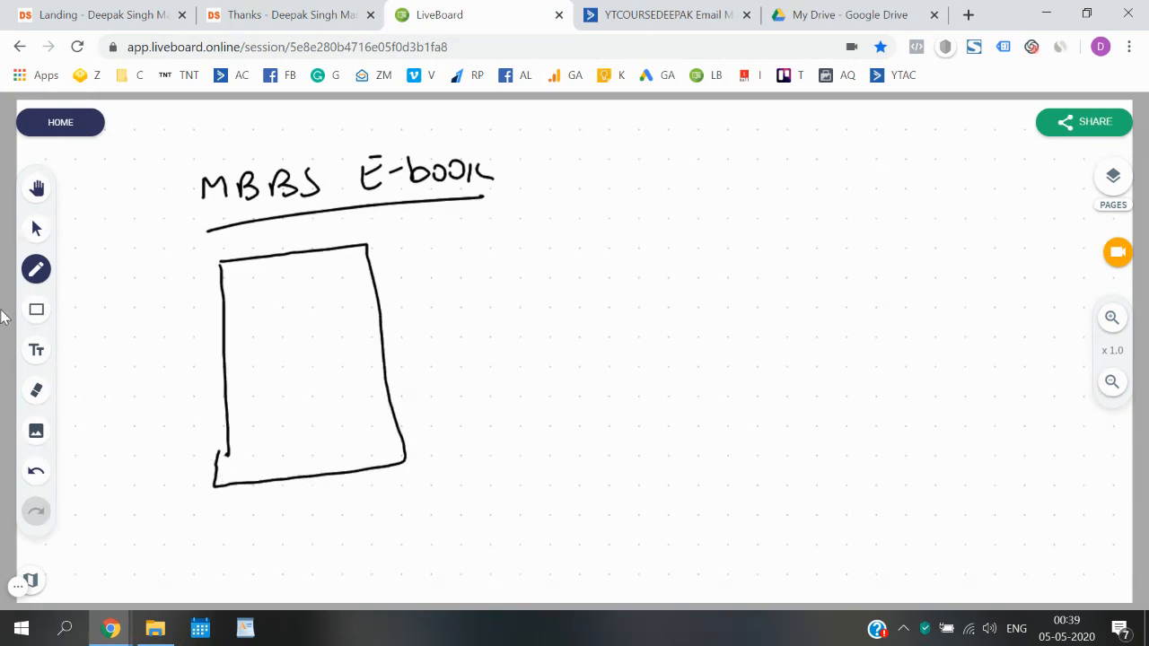
- Switch the pen to orange and write 'Landing page' with a small form box inside the page box
click(38, 269)
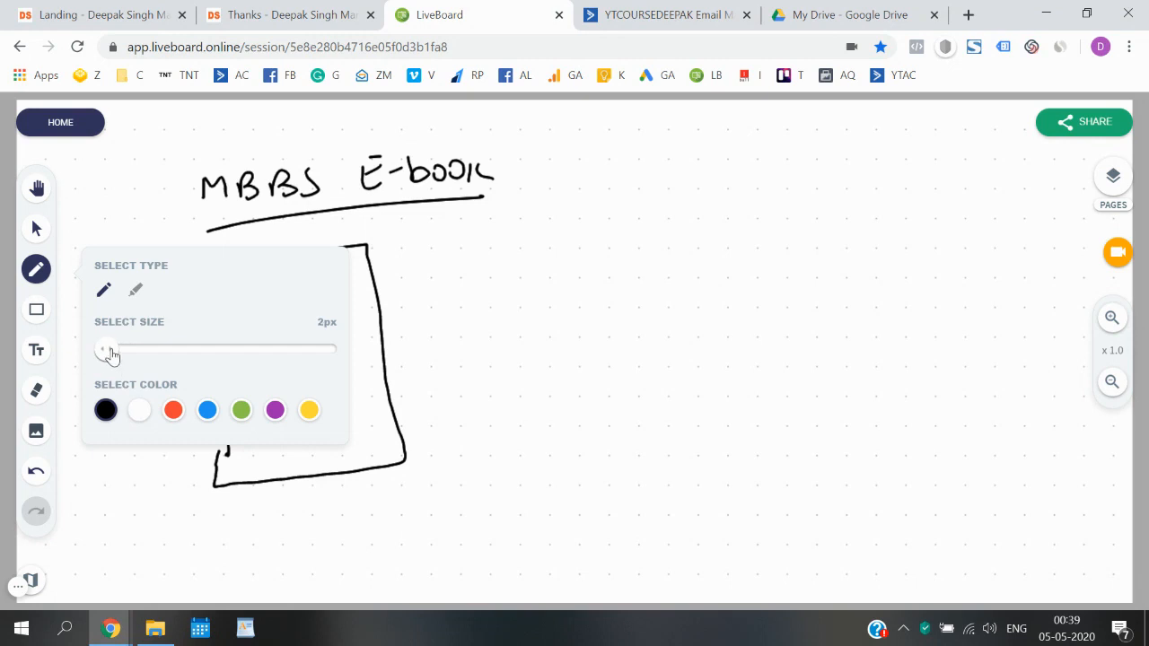
click(173, 410)
click(36, 269)
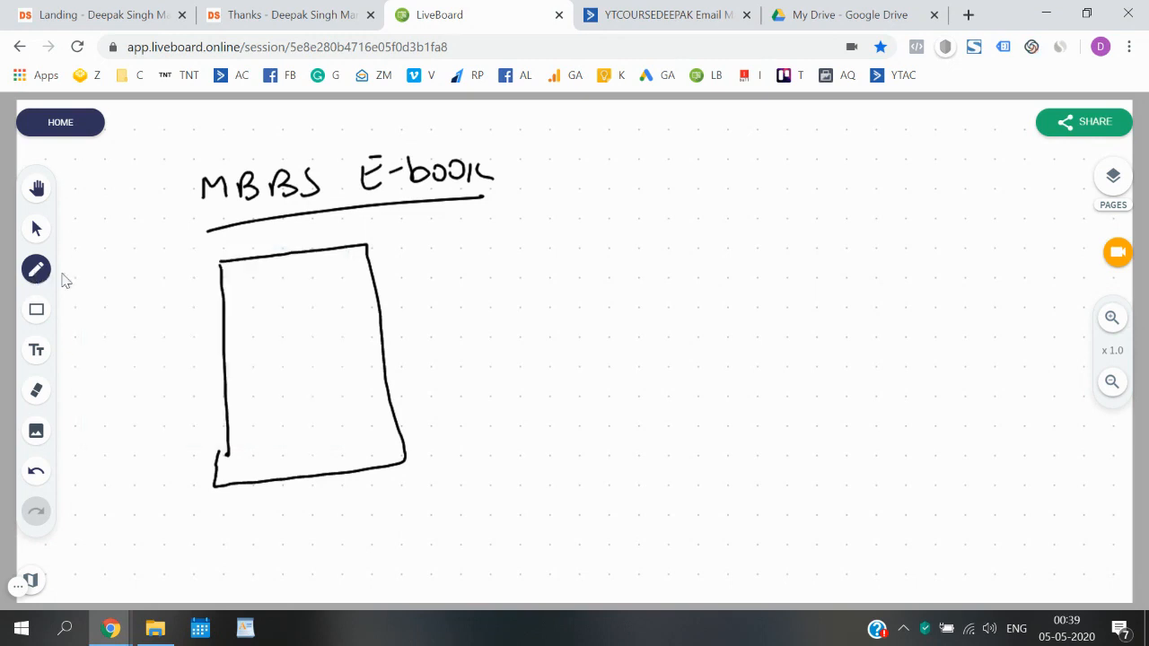
mouse_move(237, 275)
mouse_down()
mouse_move(239, 297)
mouse_move(360, 279)
mouse_move(343, 299)
mouse_up()
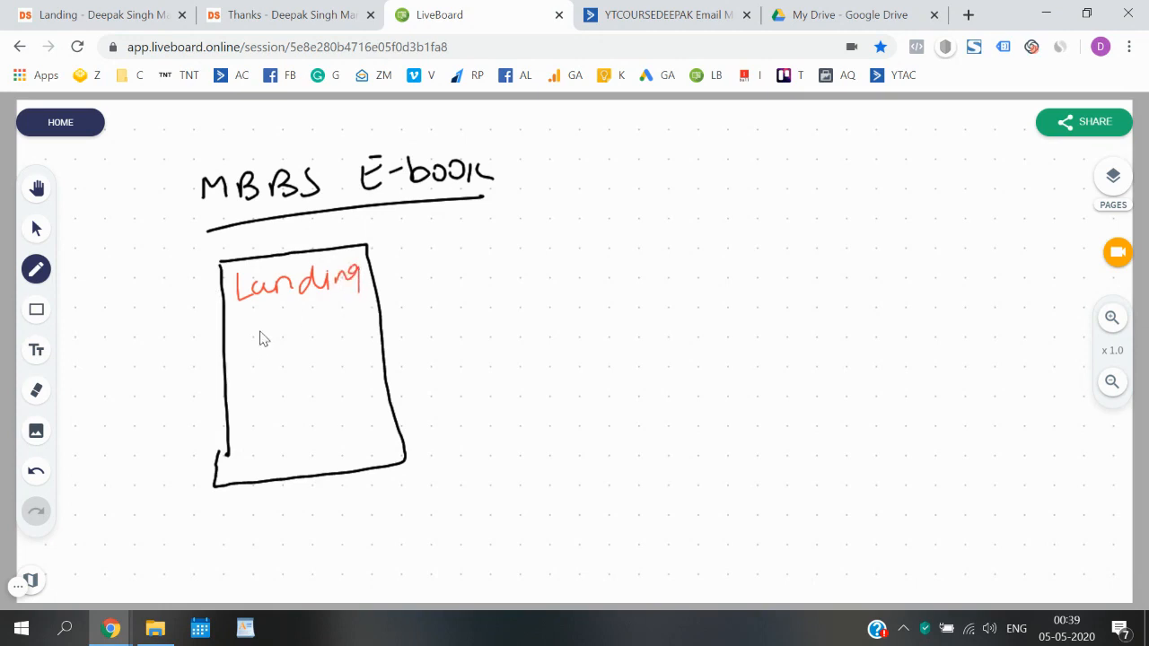
mouse_move(262, 338)
mouse_down()
mouse_move(325, 332)
mouse_move(323, 349)
mouse_up()
drag(268, 397, 271, 459)
mouse_move(268, 395)
mouse_down()
mouse_move(359, 441)
mouse_move(266, 459)
mouse_up()
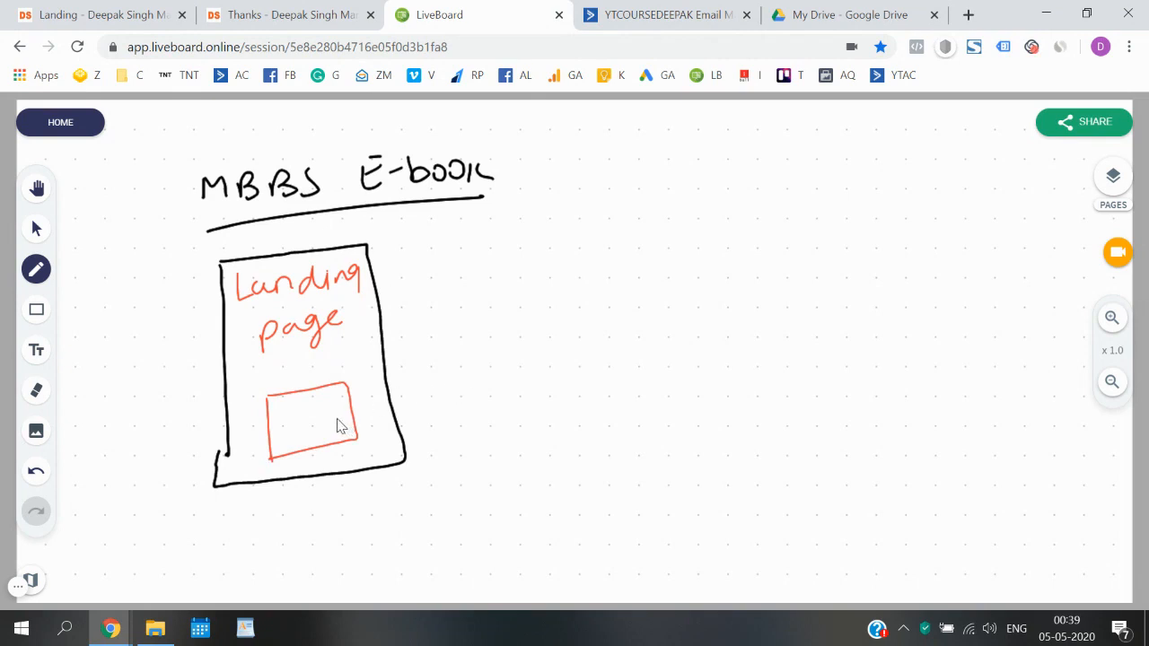
- Draw an arrow from the form box to a boxed 'e-book' label, then go back to the landing page
mouse_move(350, 410)
mouse_down()
mouse_move(484, 367)
mouse_move(466, 372)
mouse_up()
mouse_move(518, 341)
mouse_down()
mouse_move(538, 350)
mouse_move(558, 339)
mouse_up()
drag(566, 319, 582, 341)
drag(603, 329, 659, 323)
mouse_move(510, 334)
mouse_down()
mouse_move(514, 359)
mouse_move(549, 309)
mouse_move(678, 339)
mouse_move(521, 373)
mouse_up()
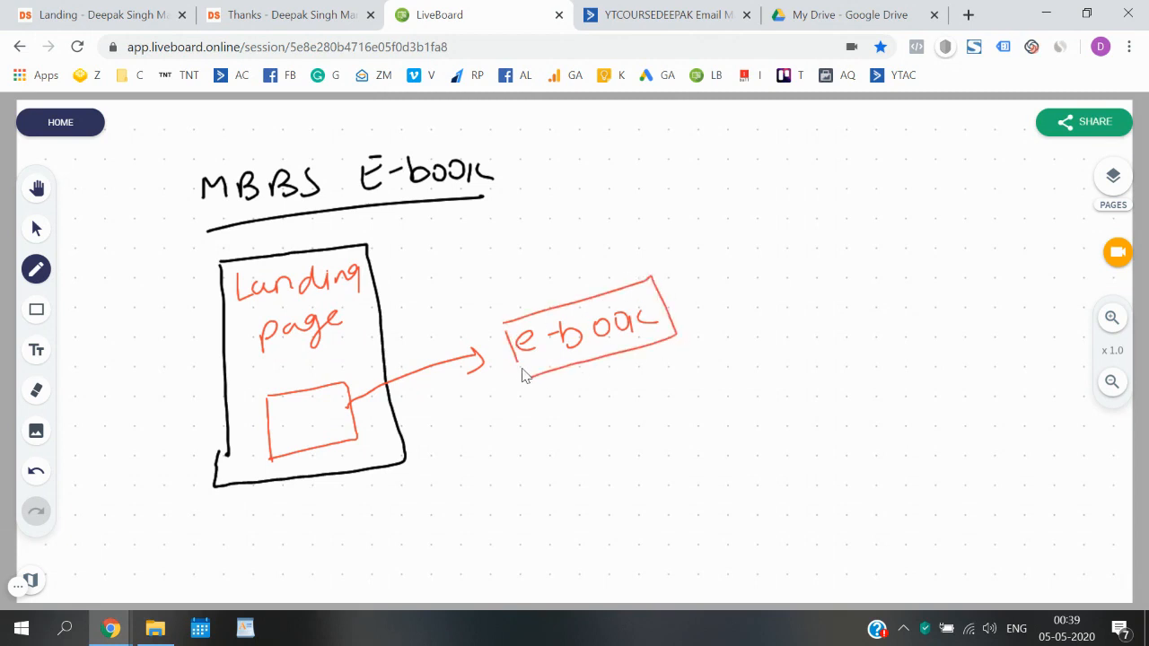
click(106, 11)
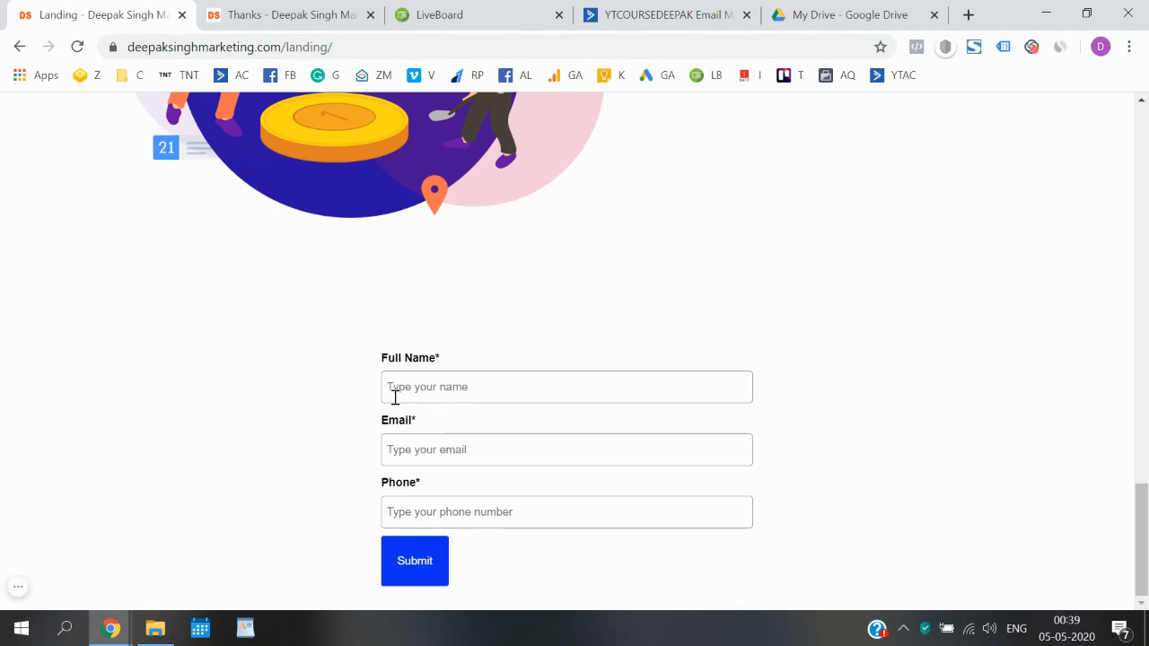
- Cycle through the Thanks, Landing and LiveBoard tabs, ending on ActiveCampaign's Lists page
click(277, 13)
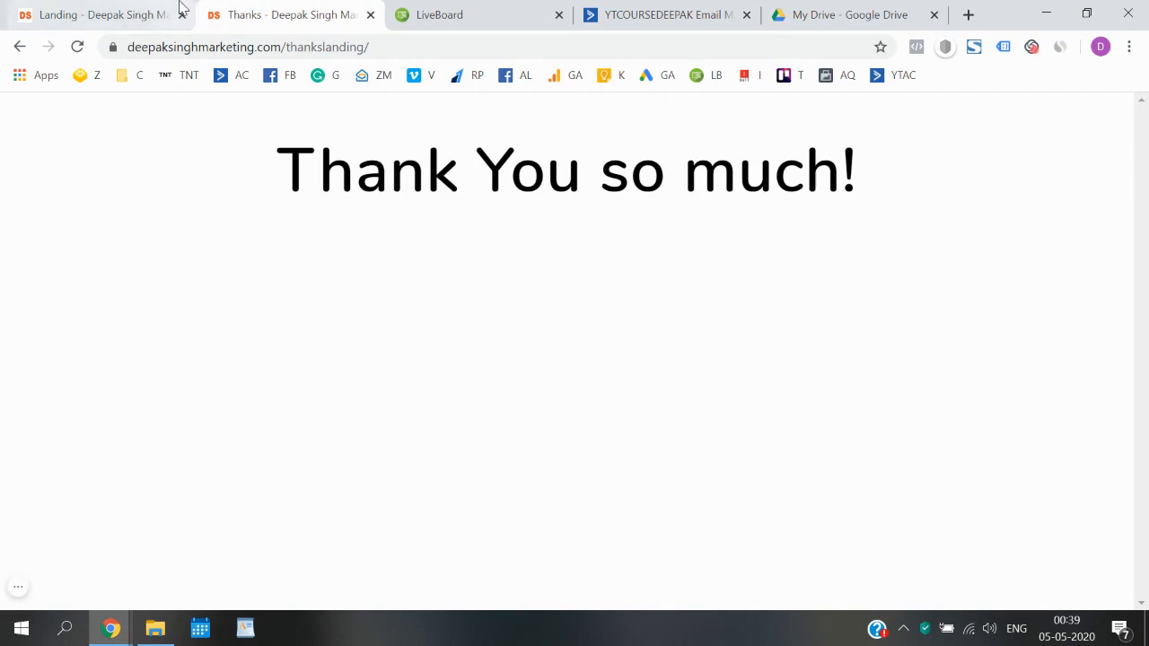
click(176, 10)
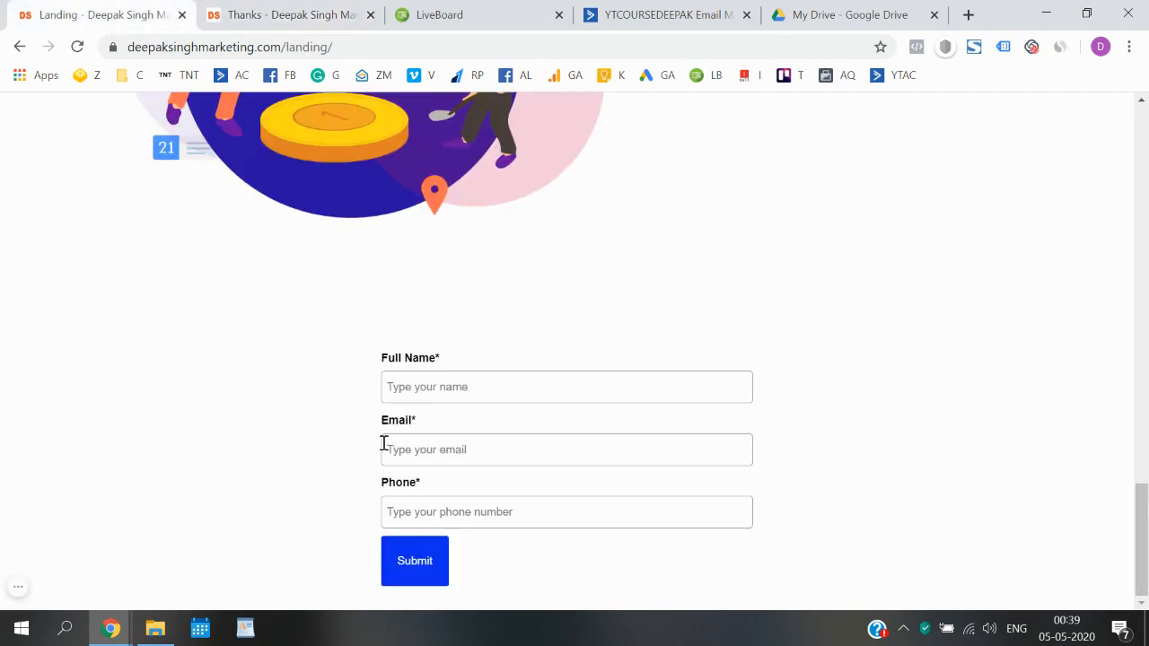
click(516, 7)
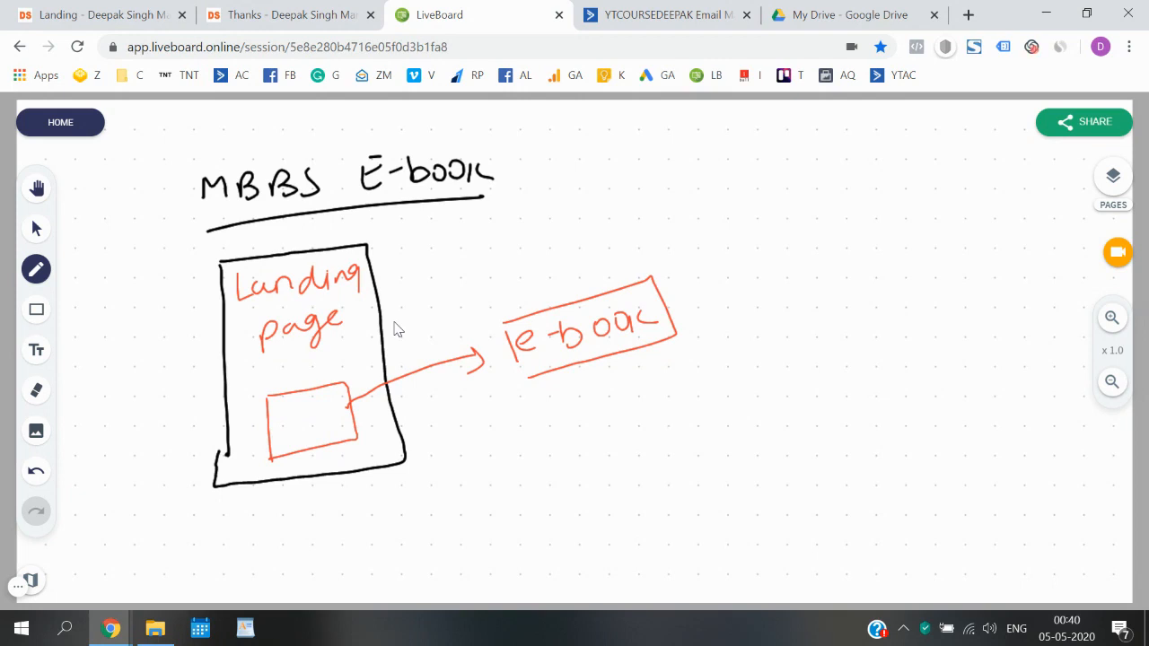
click(619, 14)
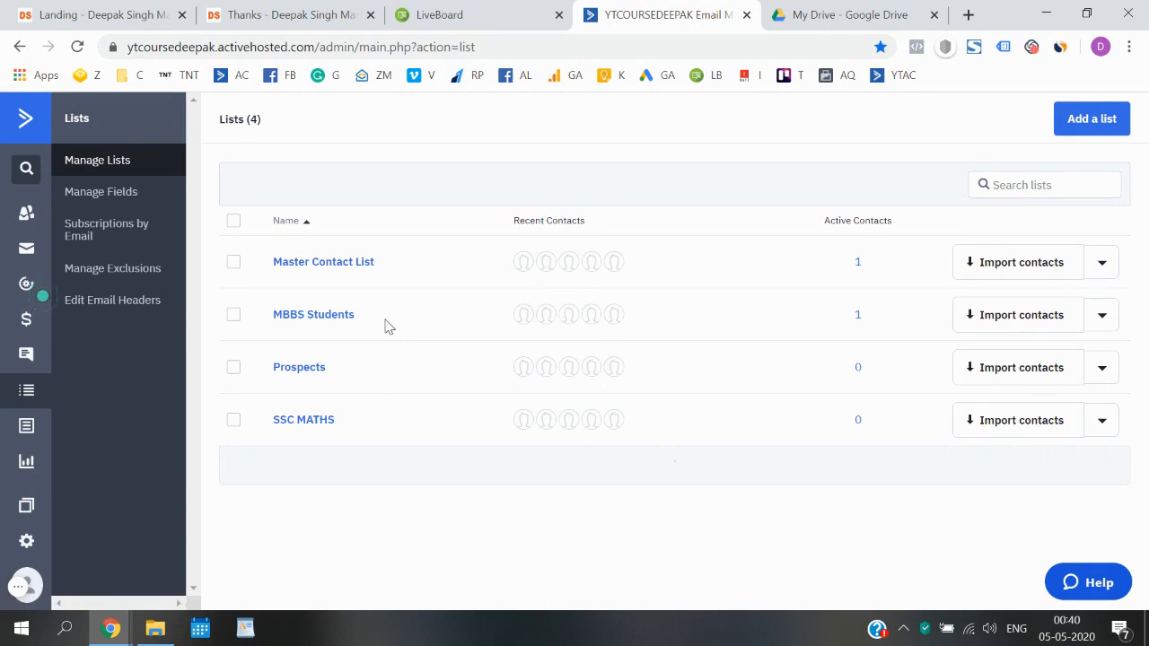
- Highlight the MBBS Students list name, then go back via the landing page to the whiteboard sketch
drag(387, 326, 275, 329)
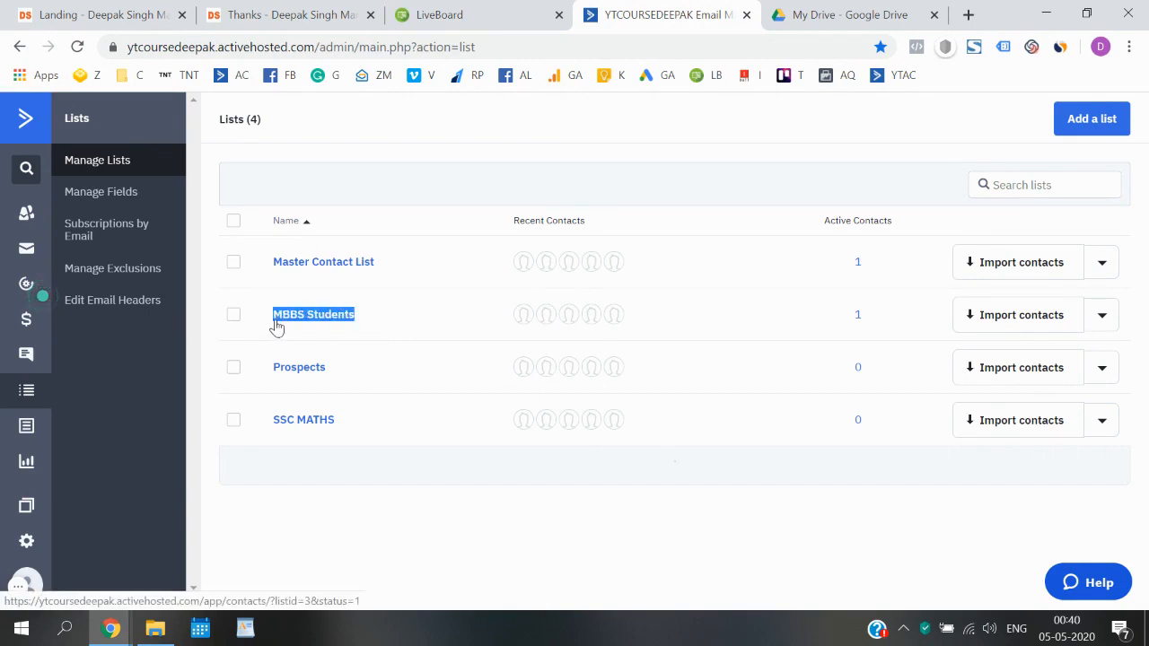
click(453, 144)
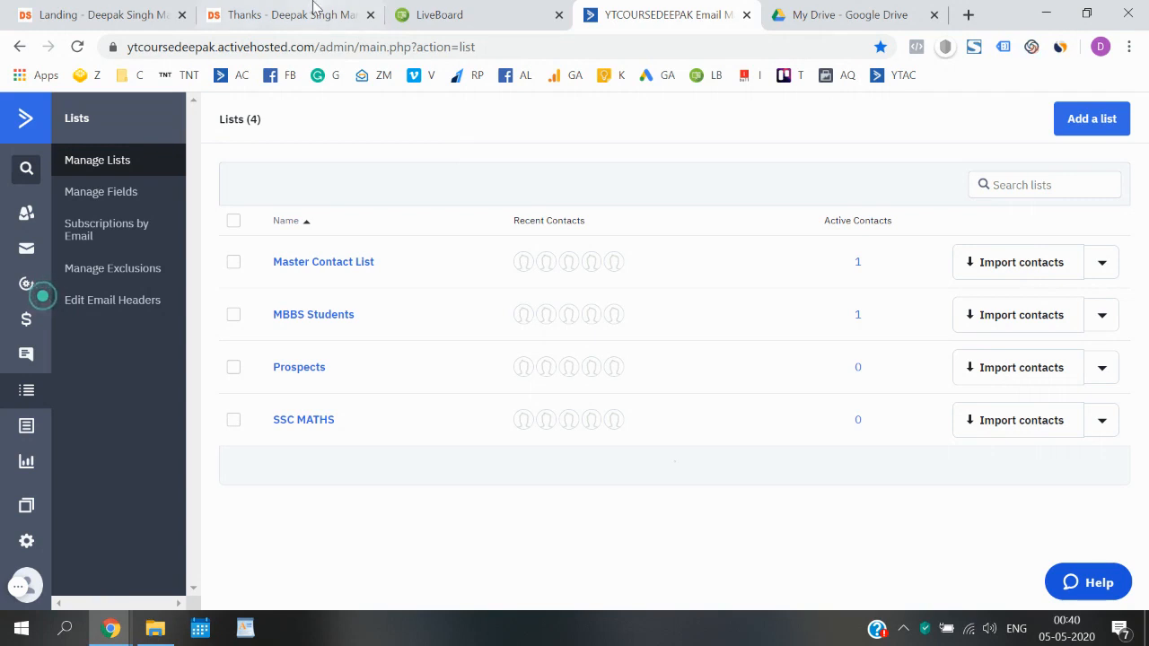
click(125, 14)
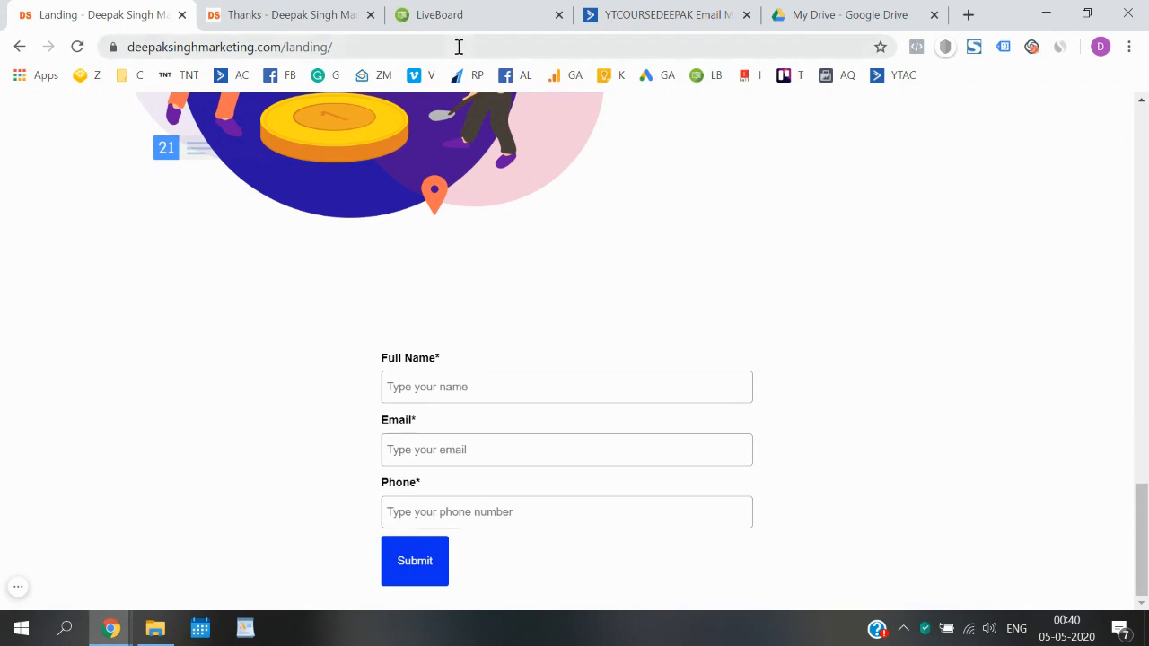
click(467, 12)
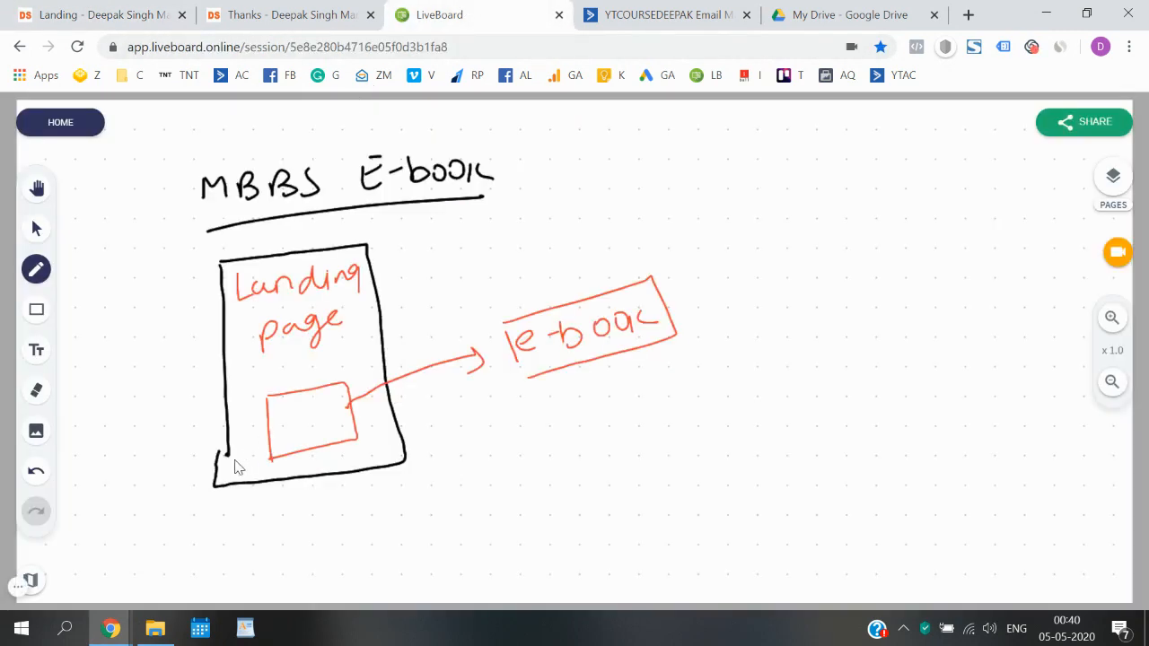
- Switch the pen to blue and write an 'Automation' heading at the board's top right
click(40, 277)
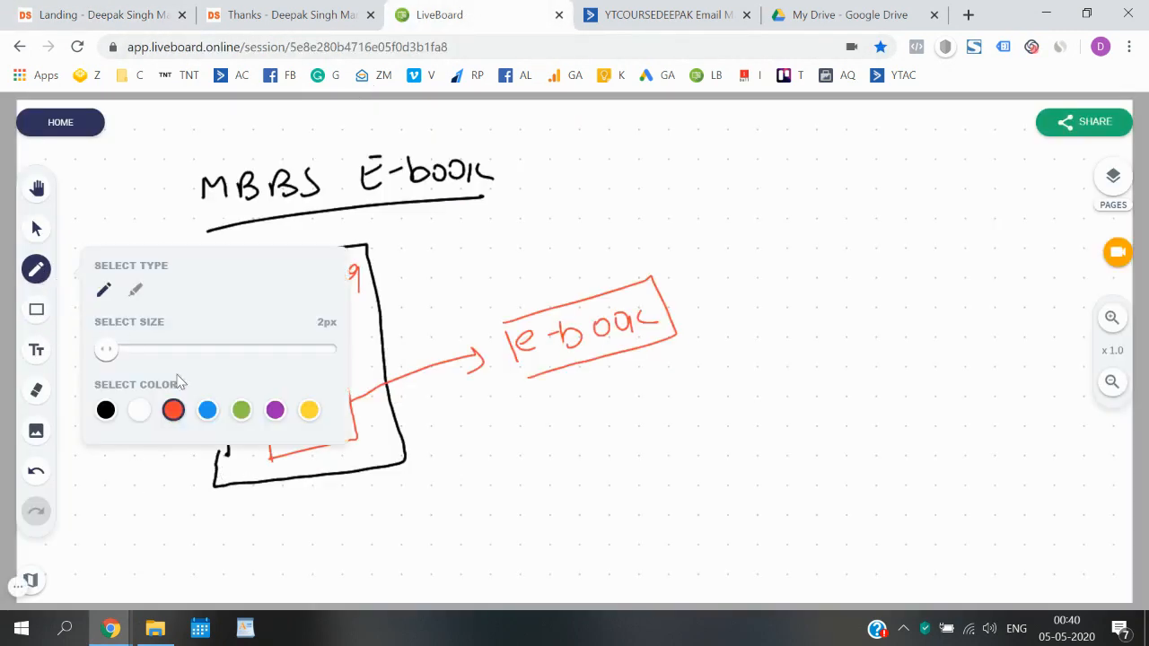
click(208, 411)
click(36, 279)
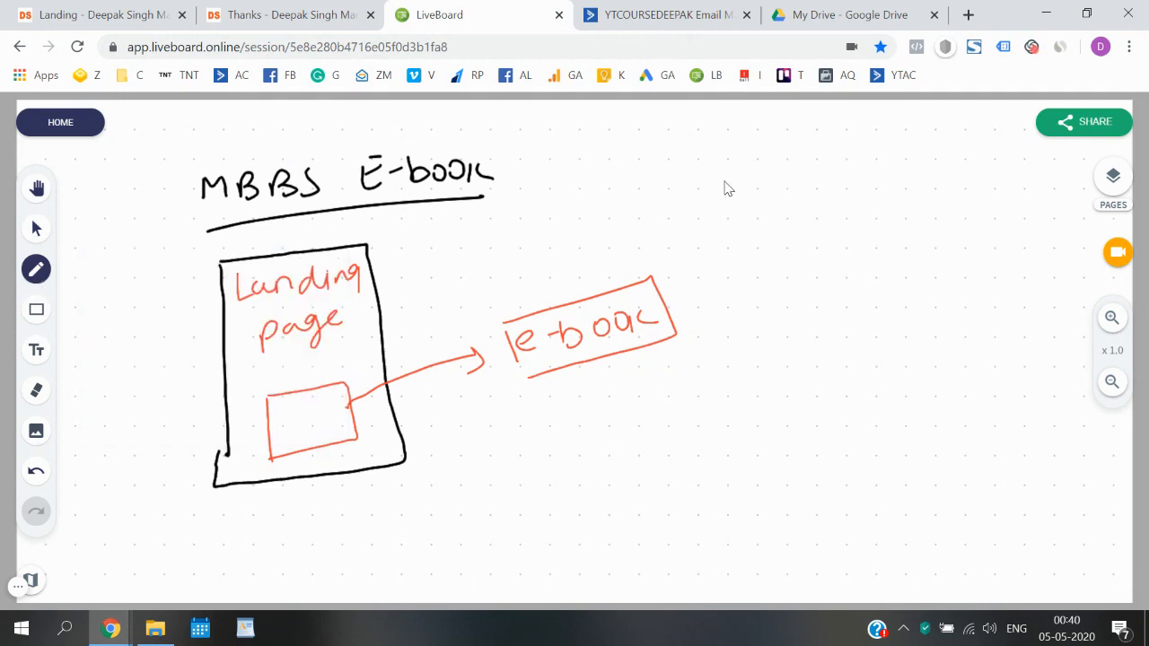
mouse_move(723, 204)
mouse_down()
mouse_move(742, 215)
mouse_move(779, 191)
mouse_move(916, 174)
mouse_move(993, 179)
mouse_move(756, 221)
mouse_move(1014, 197)
mouse_up()
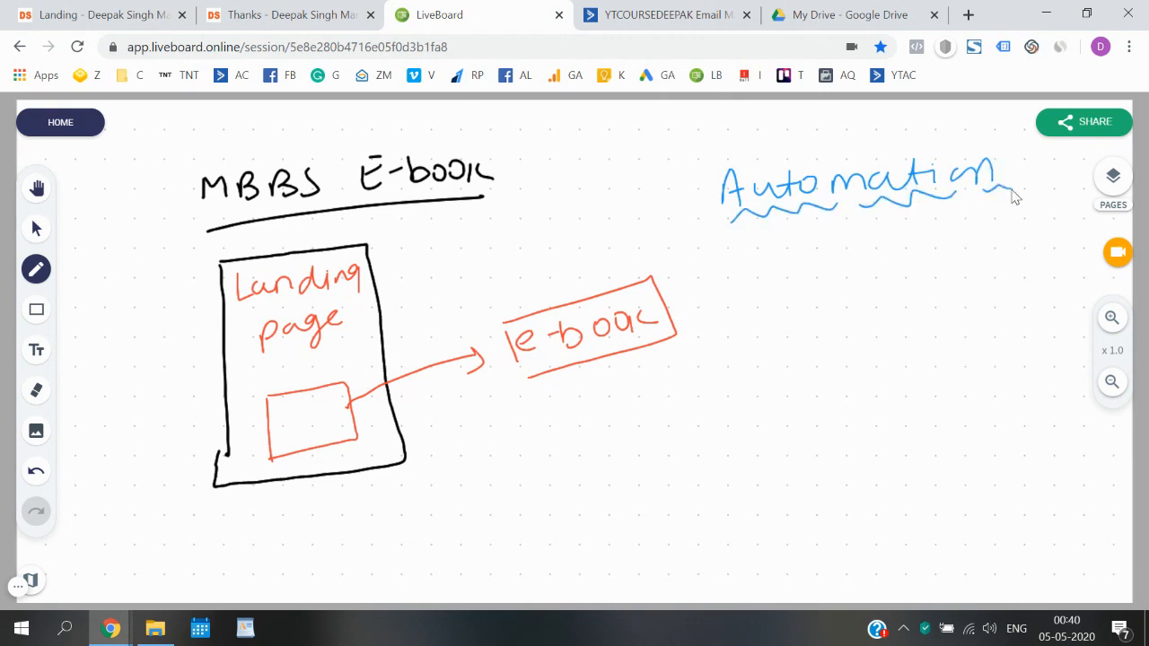
- Mark form fields and draw an arrow from a circled 'e-book' back to the form box
drag(293, 411, 323, 412)
mouse_move(566, 444)
mouse_down()
mouse_move(353, 467)
mouse_move(332, 434)
mouse_move(353, 441)
mouse_up()
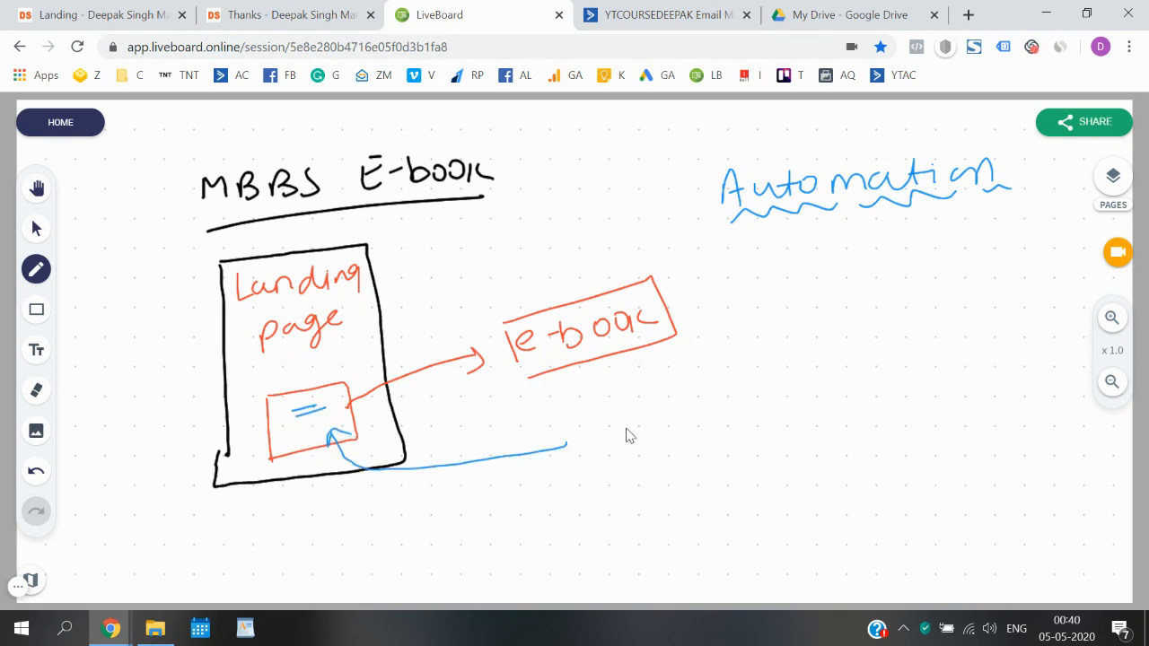
mouse_move(595, 433)
mouse_down()
mouse_move(614, 443)
mouse_move(630, 428)
mouse_up()
mouse_move(639, 409)
mouse_down()
mouse_move(641, 429)
mouse_move(725, 409)
mouse_move(730, 429)
mouse_move(714, 371)
mouse_up()
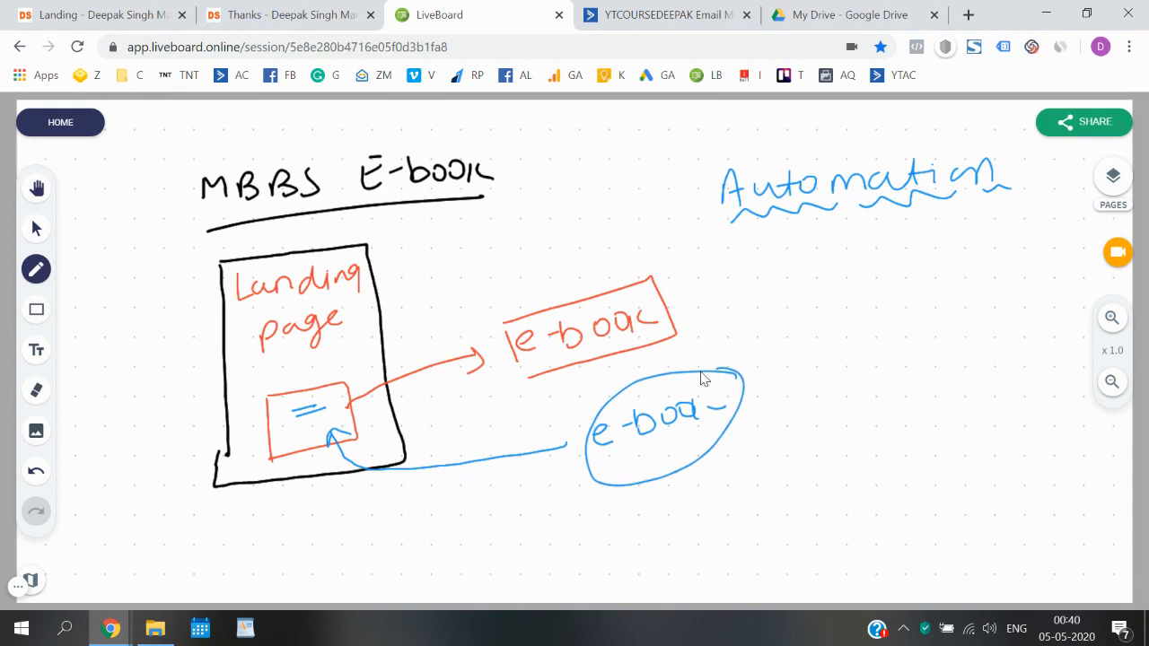
- Write '5-10-15' below the e-book ellipse and circle it
drag(614, 519, 601, 546)
drag(614, 520, 643, 526)
mouse_move(646, 521)
mouse_down()
mouse_move(648, 537)
mouse_move(668, 535)
mouse_up()
drag(688, 527, 728, 526)
mouse_move(619, 485)
mouse_down()
mouse_move(742, 465)
mouse_move(718, 493)
mouse_up()
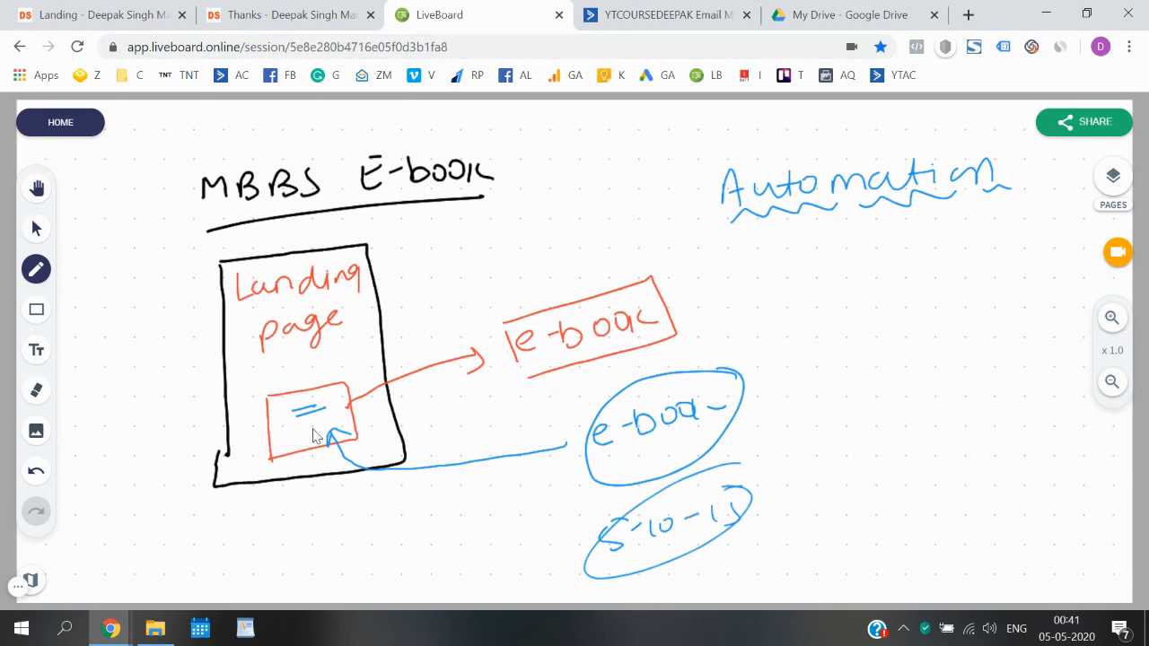
- Write the figures 500, 1000 and 2000 around the landing page box, underlining 1000 and 2000
mouse_move(151, 455)
mouse_down()
mouse_move(170, 474)
mouse_move(209, 451)
mouse_up()
drag(182, 492, 201, 487)
mouse_move(185, 501)
mouse_down()
mouse_move(205, 496)
mouse_move(233, 537)
mouse_move(295, 489)
mouse_up()
drag(253, 551, 315, 515)
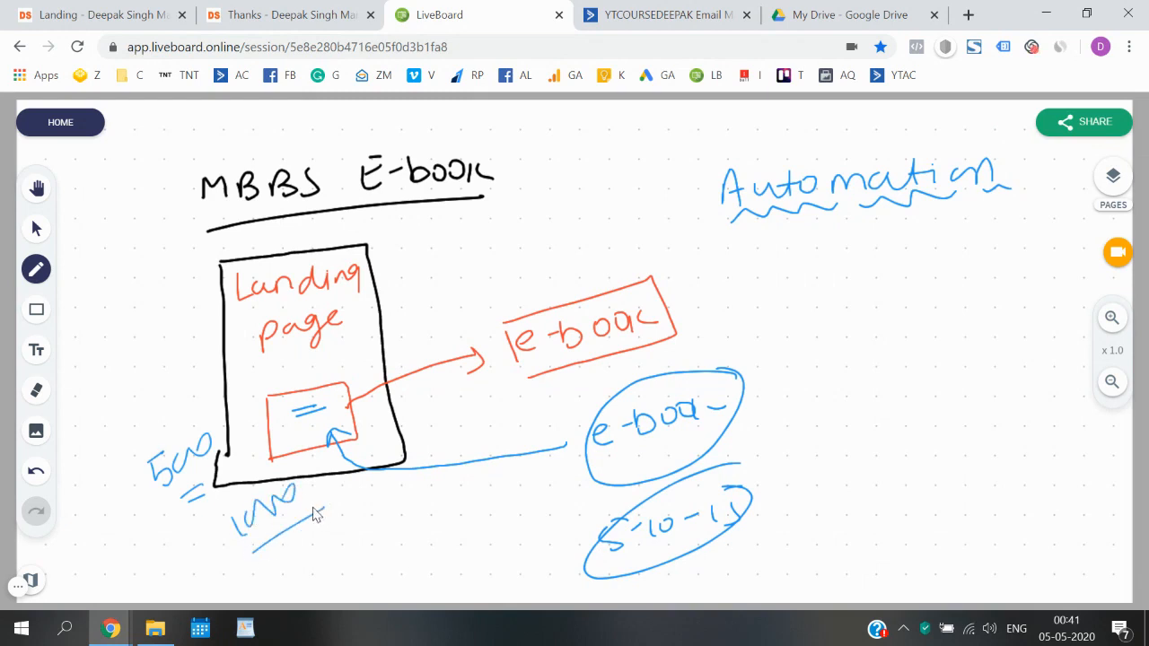
mouse_move(381, 499)
mouse_down()
mouse_move(436, 503)
mouse_move(469, 477)
mouse_up()
drag(406, 537, 465, 505)
drag(433, 533, 453, 524)
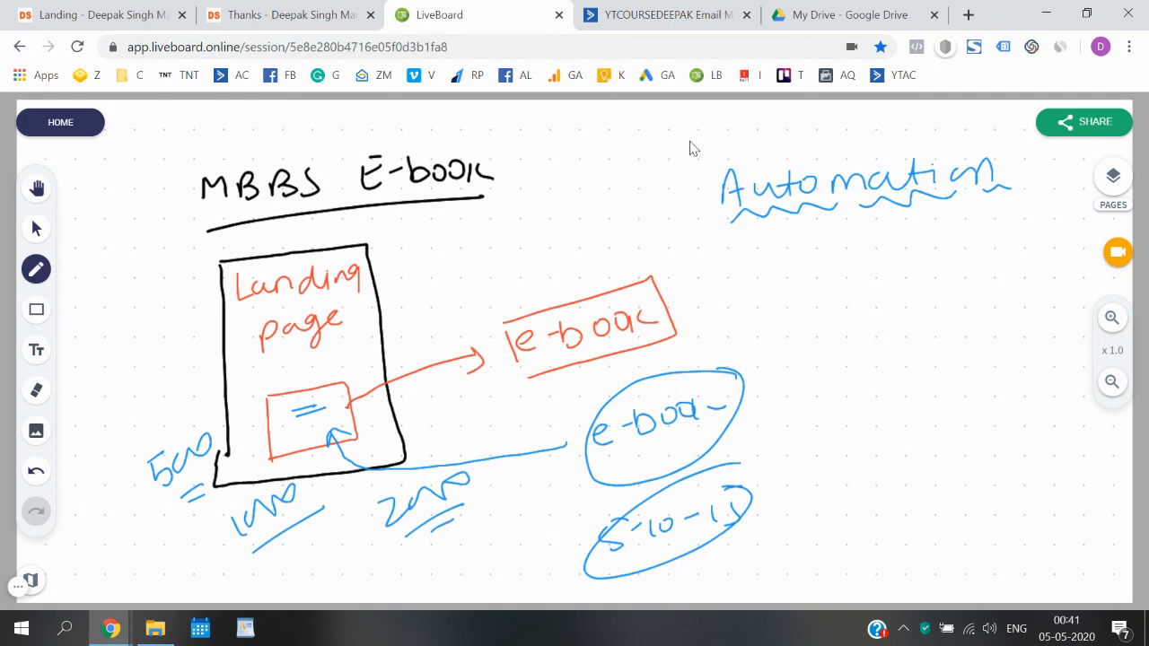
- Add a wavy line and small mark around the Automation heading
drag(725, 162, 985, 132)
drag(682, 198, 693, 197)
drag(681, 205, 694, 204)
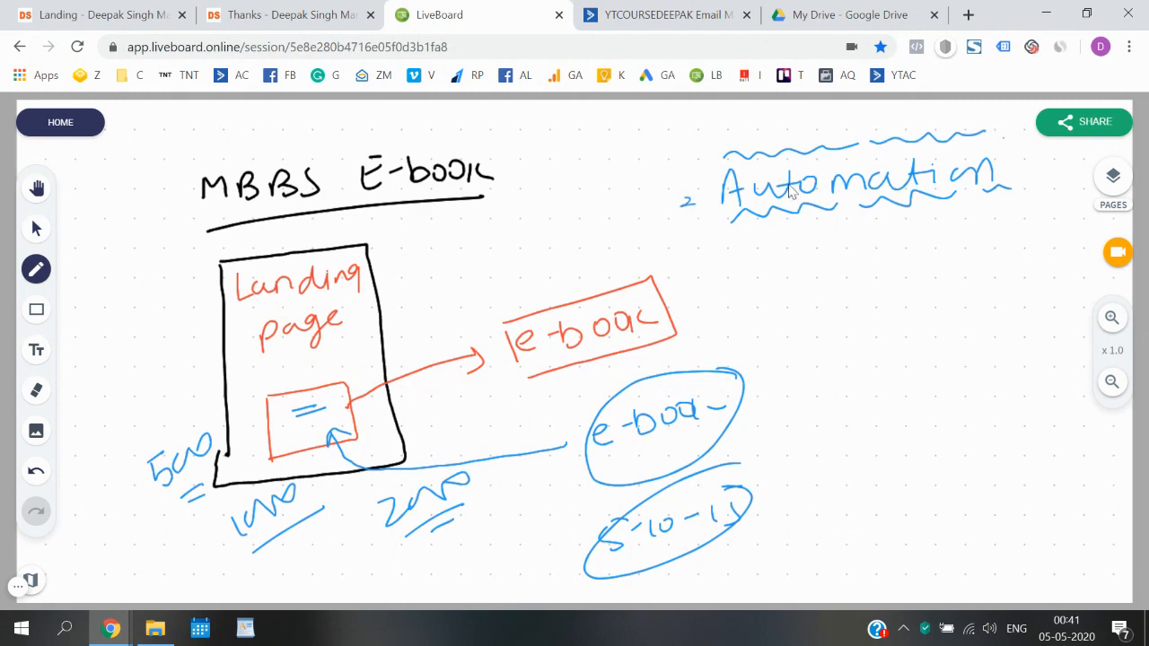
- Glance at the ActiveCampaign lists and return to the whiteboard sketch
click(1020, 158)
click(653, 30)
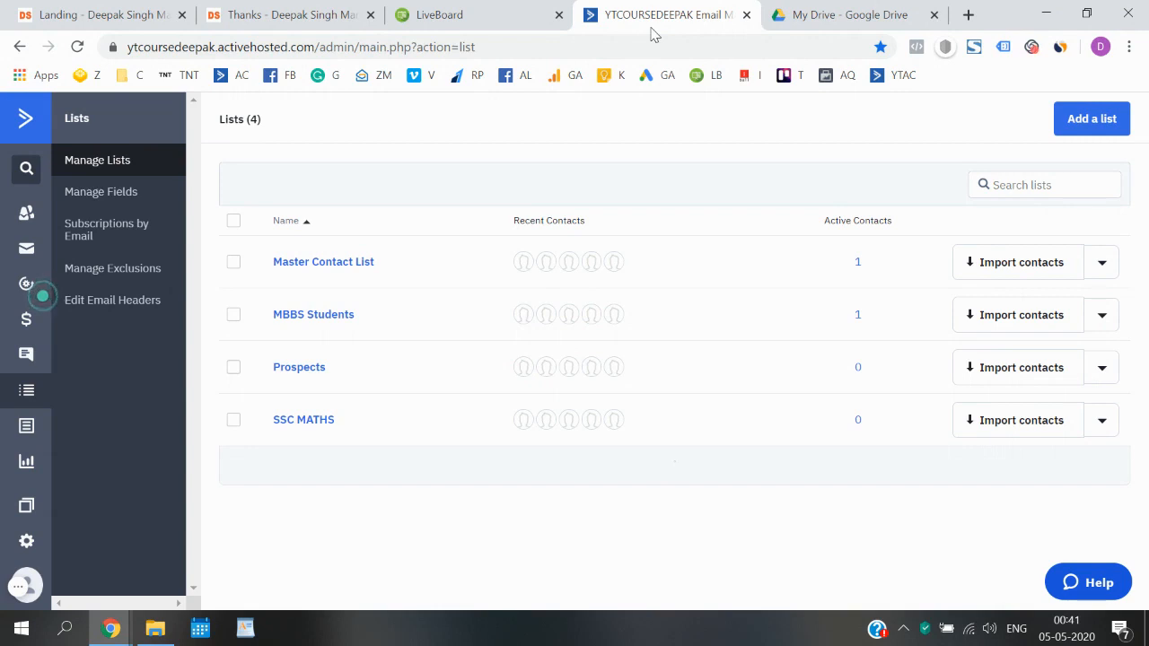
click(485, 7)
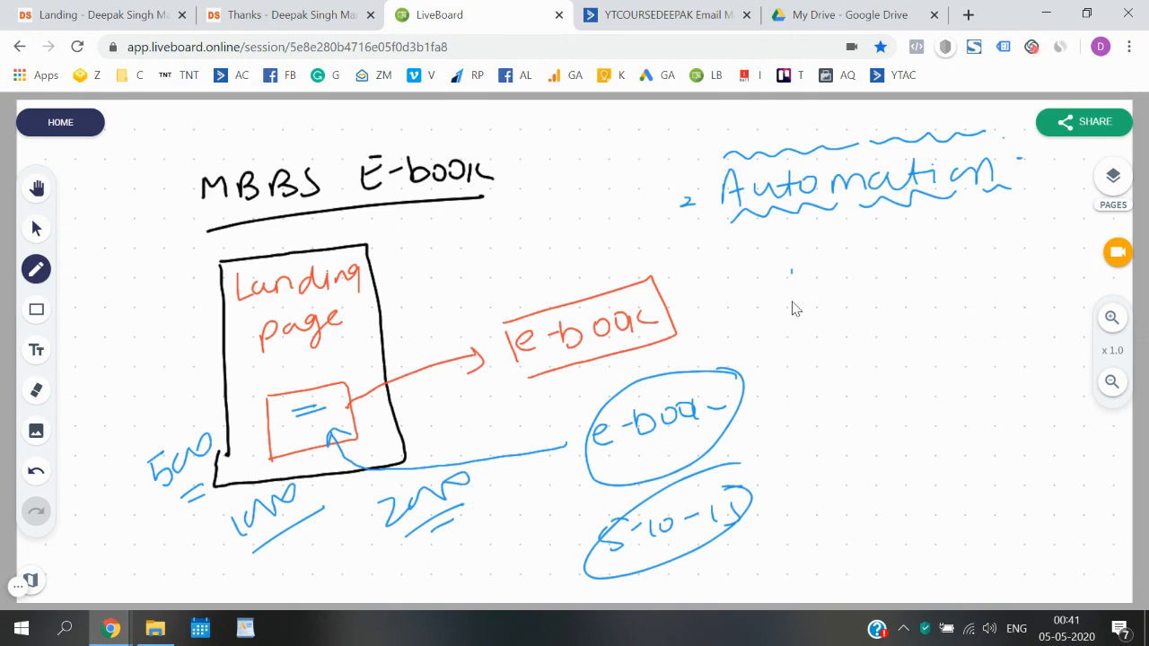
- Draw a blue box under Automation containing an underlined 'Link', then switch to Google Drive
mouse_move(796, 390)
mouse_down()
mouse_move(790, 270)
mouse_move(958, 358)
mouse_move(819, 376)
mouse_up()
drag(812, 318, 911, 328)
drag(844, 352, 898, 330)
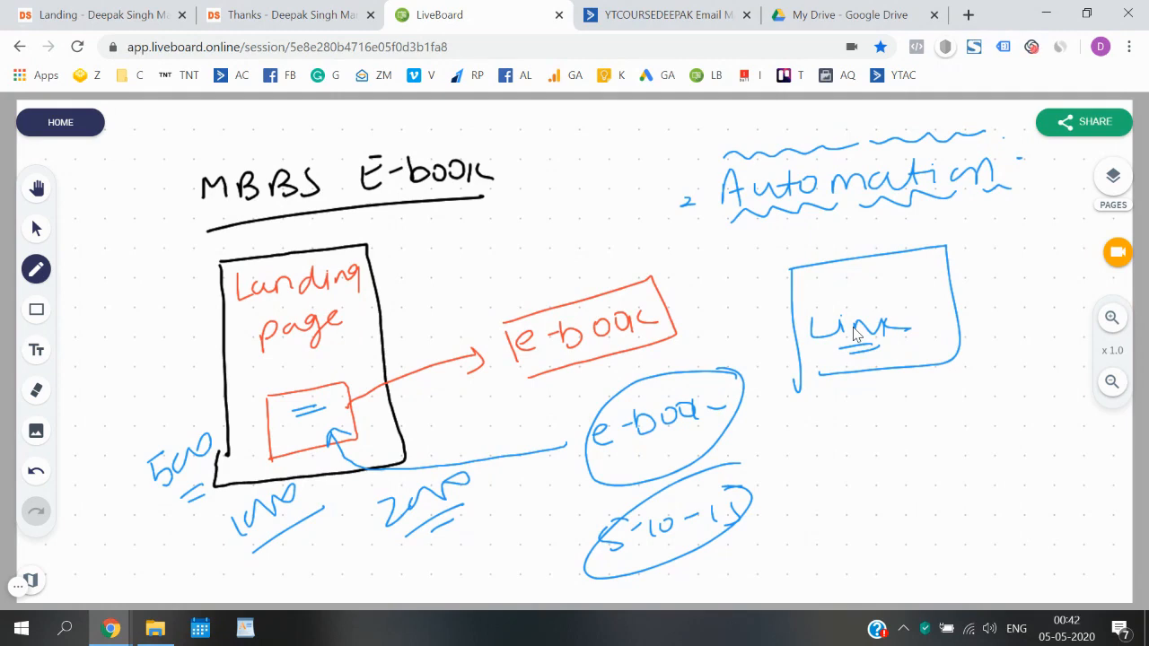
click(904, 10)
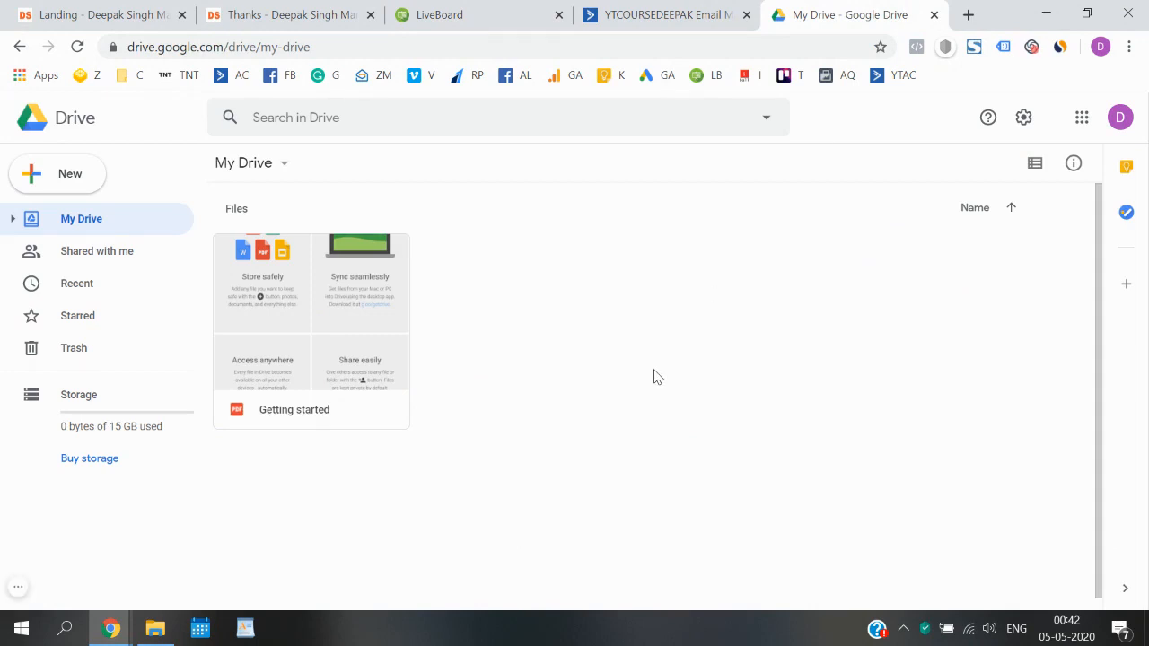
- Upload sample.pdf from Downloads into My Drive via New > File upload
click(55, 179)
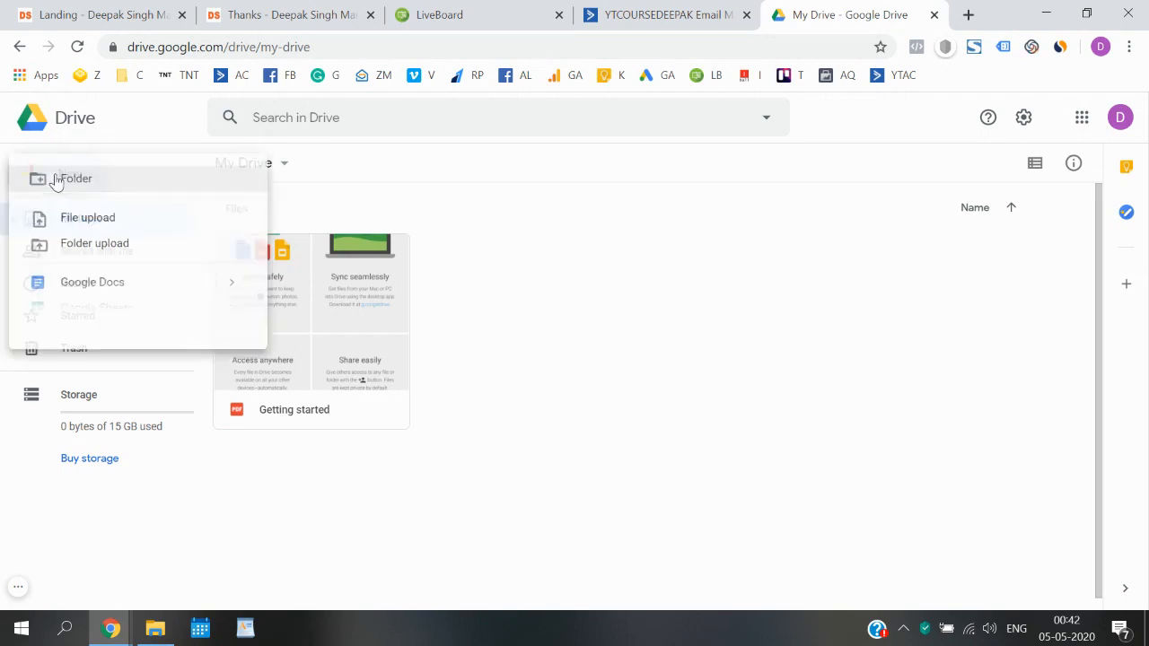
click(106, 224)
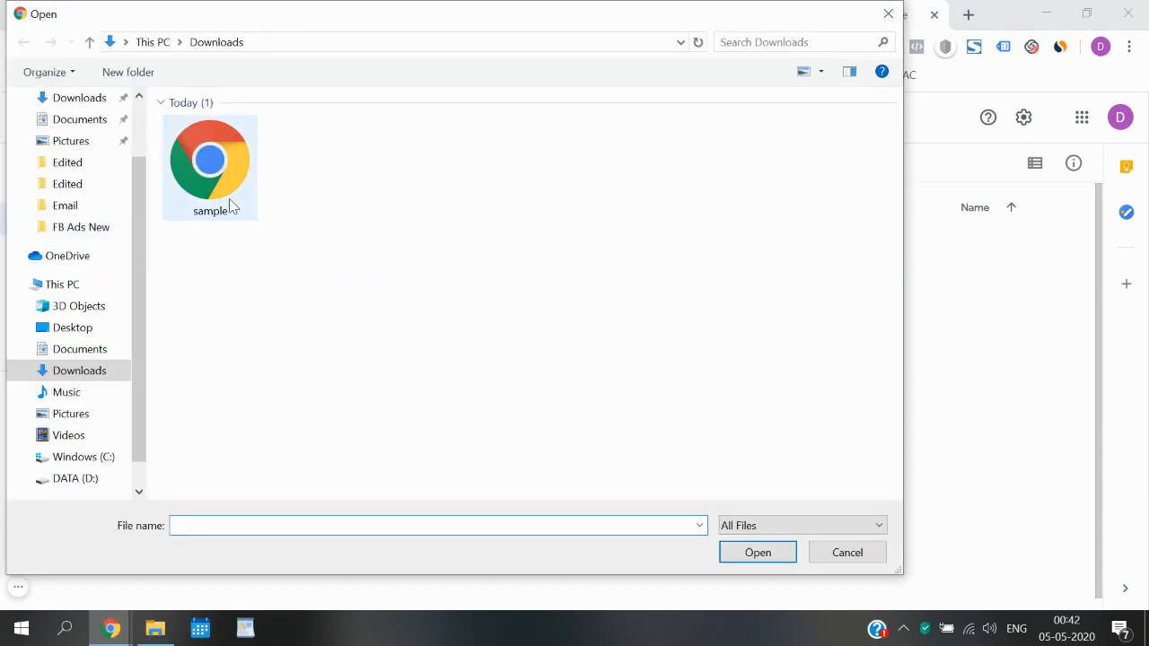
double_click(229, 198)
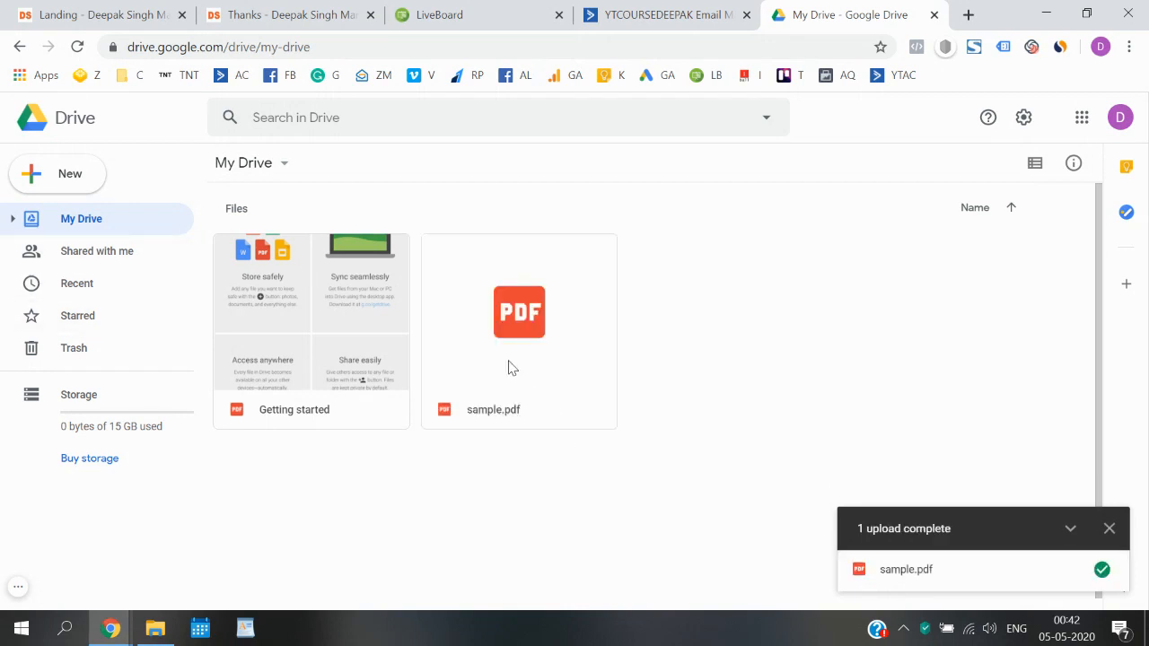
click(616, 12)
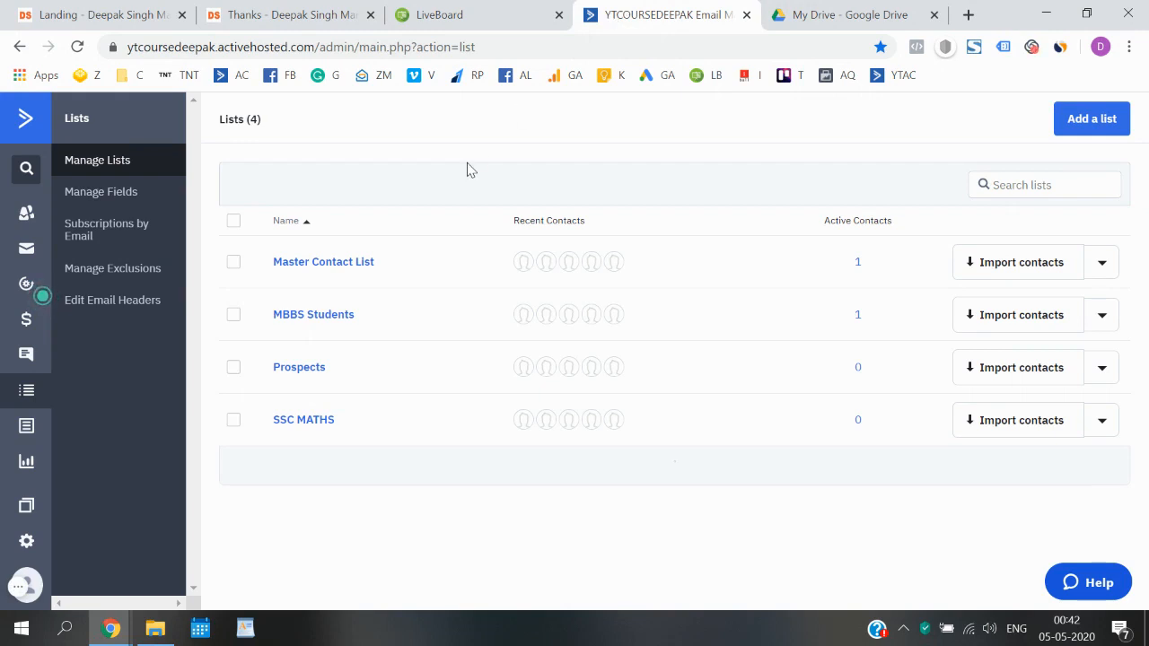
- Go from the ActiveCampaign dashboard to the still-empty Automations page
click(26, 125)
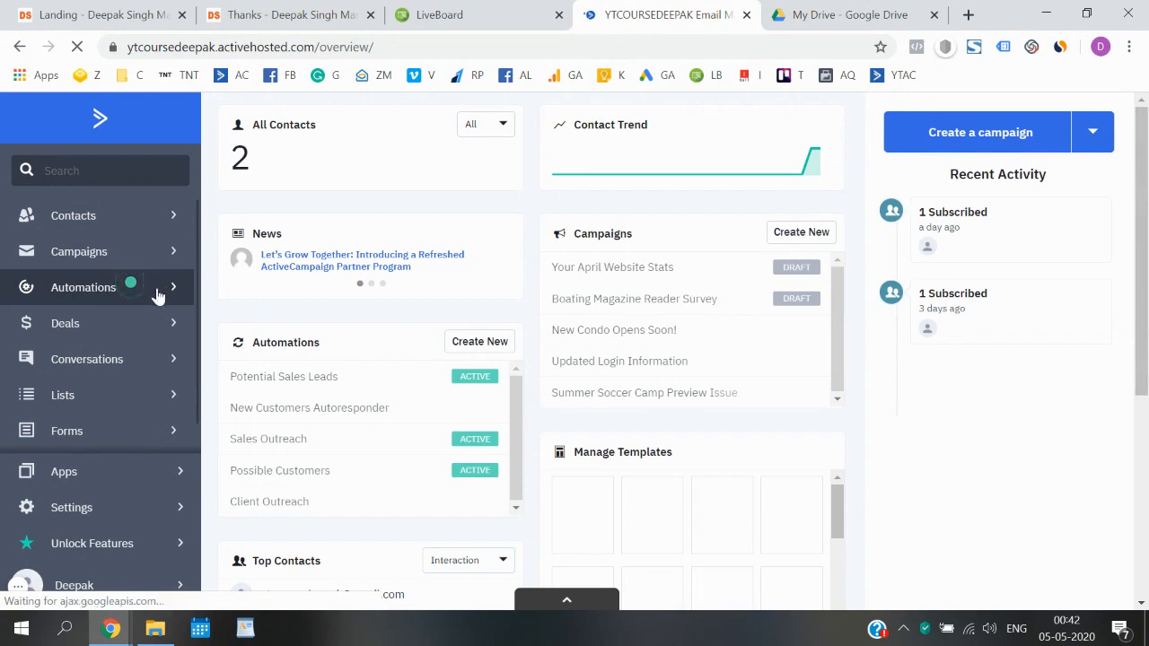
click(113, 296)
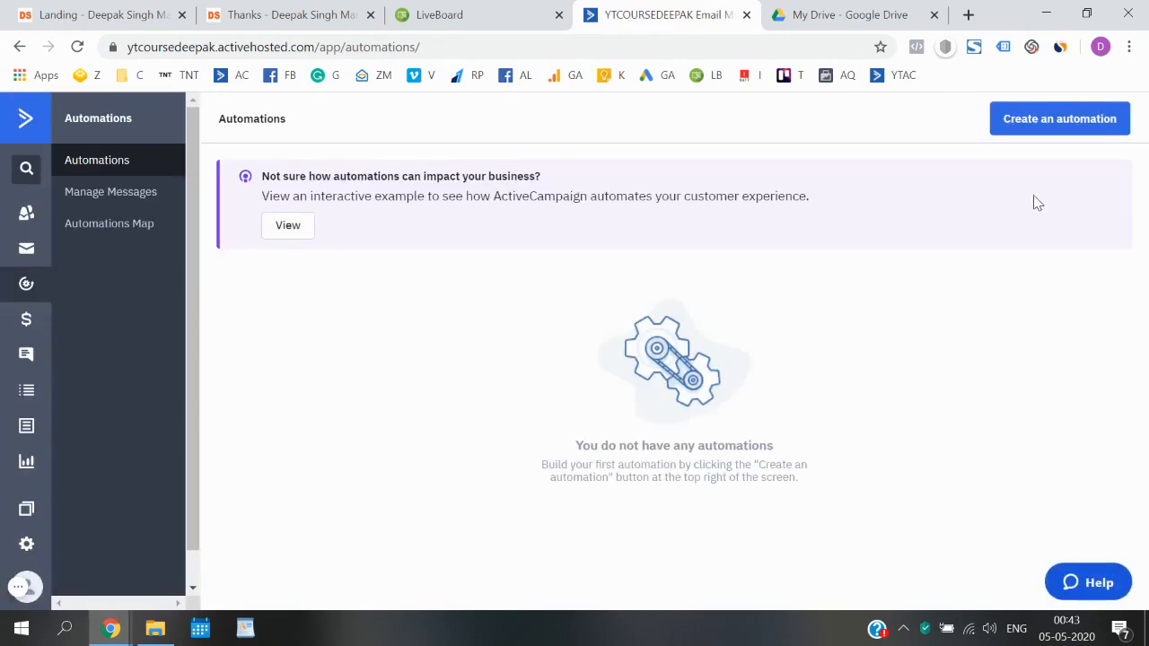
- Create a new automation with the Start from Scratch option and continue to the editor
click(1048, 131)
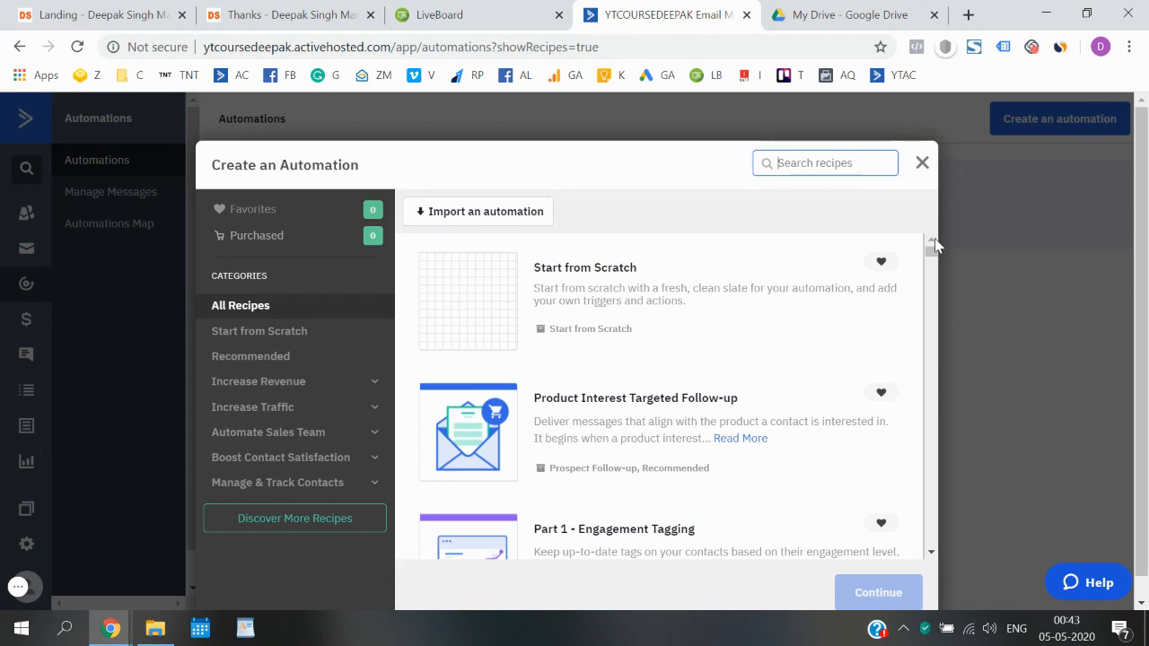
mouse_move(933, 245)
mouse_down()
mouse_move(929, 528)
mouse_move(931, 251)
mouse_up()
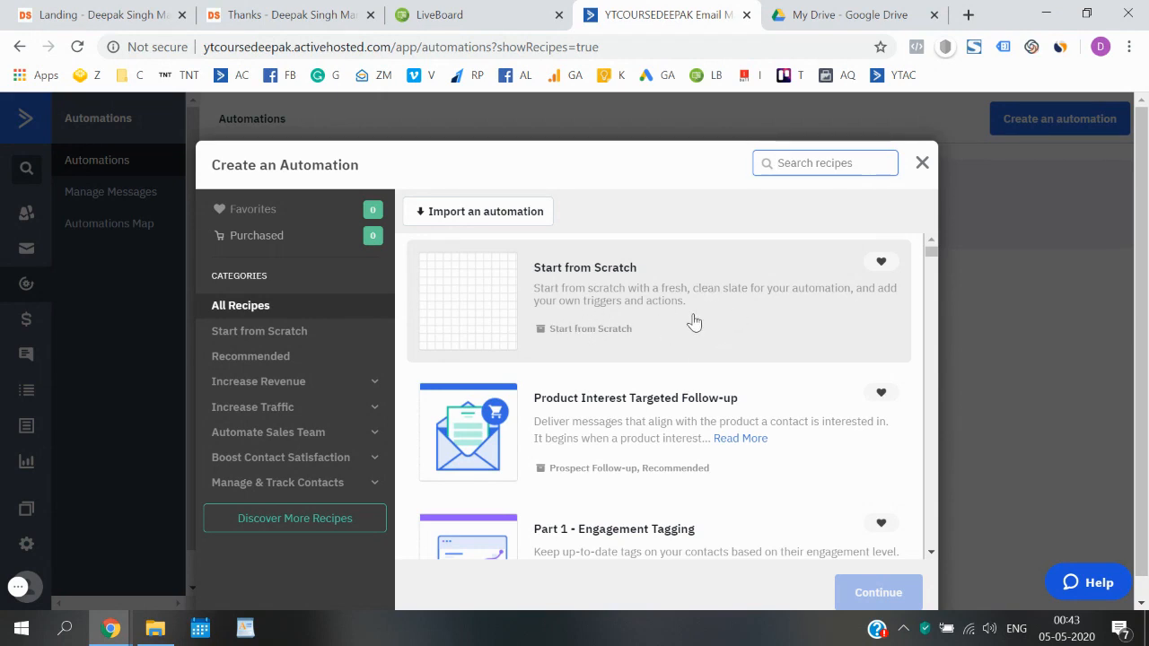
drag(1146, 347, 1148, 460)
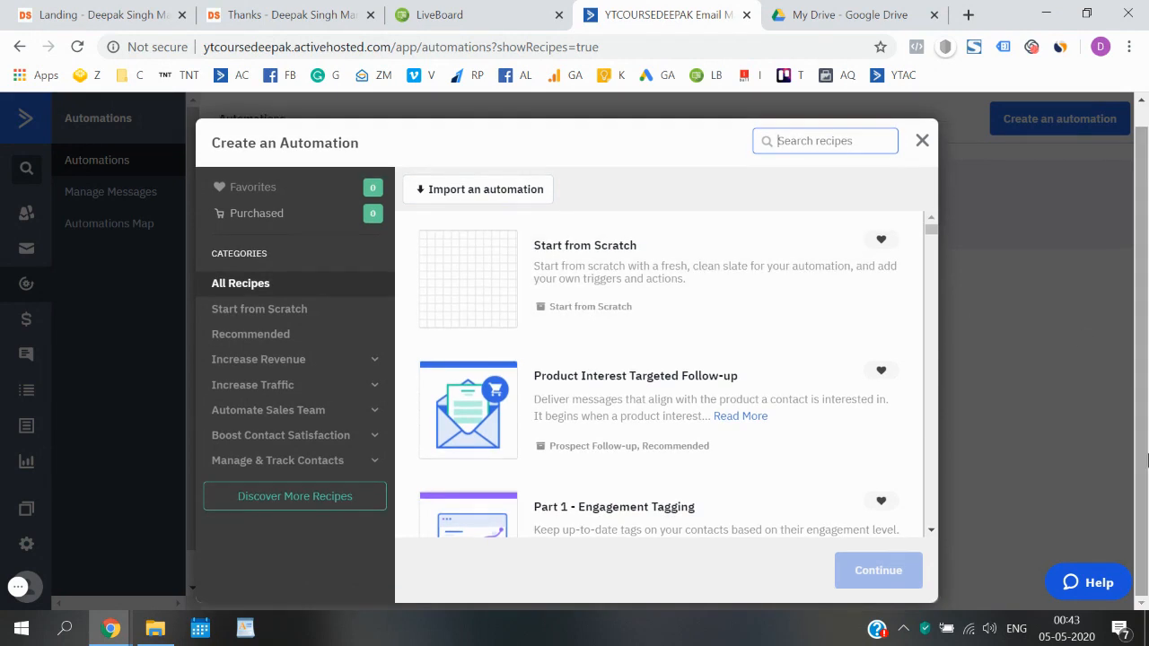
click(627, 255)
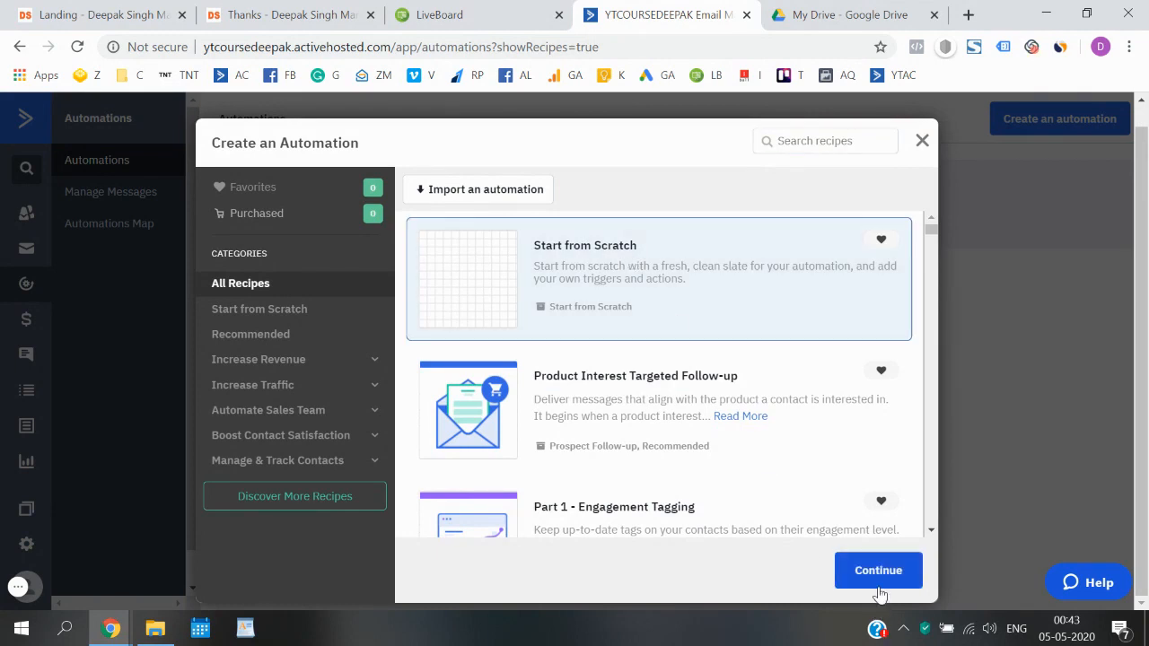
click(879, 579)
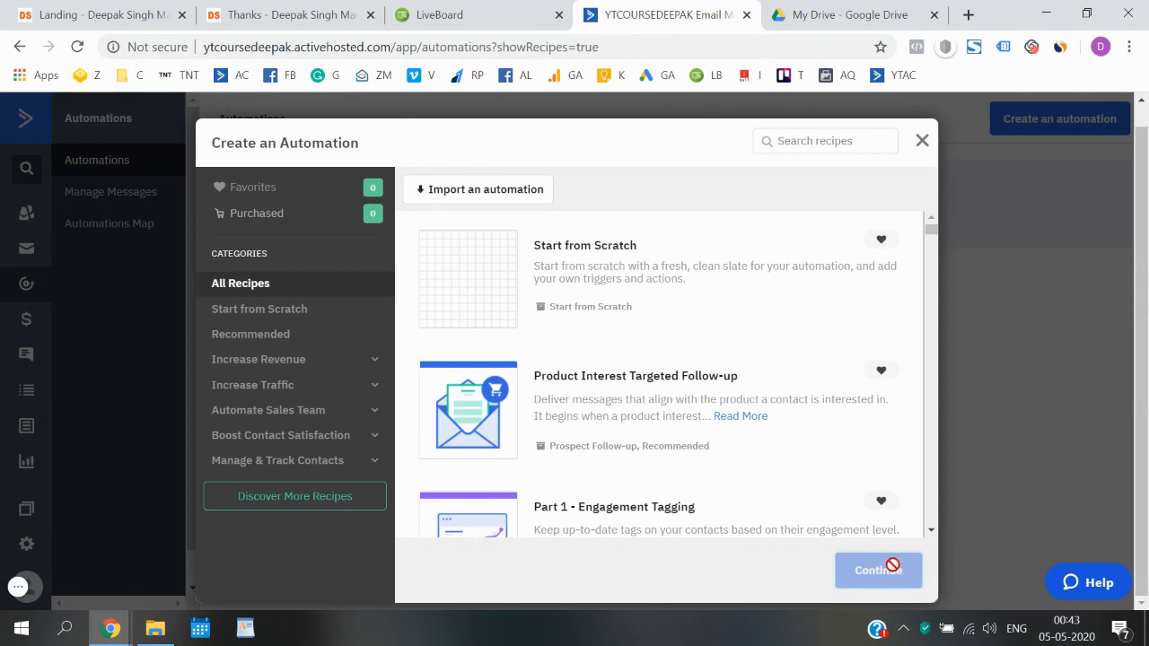
click(571, 296)
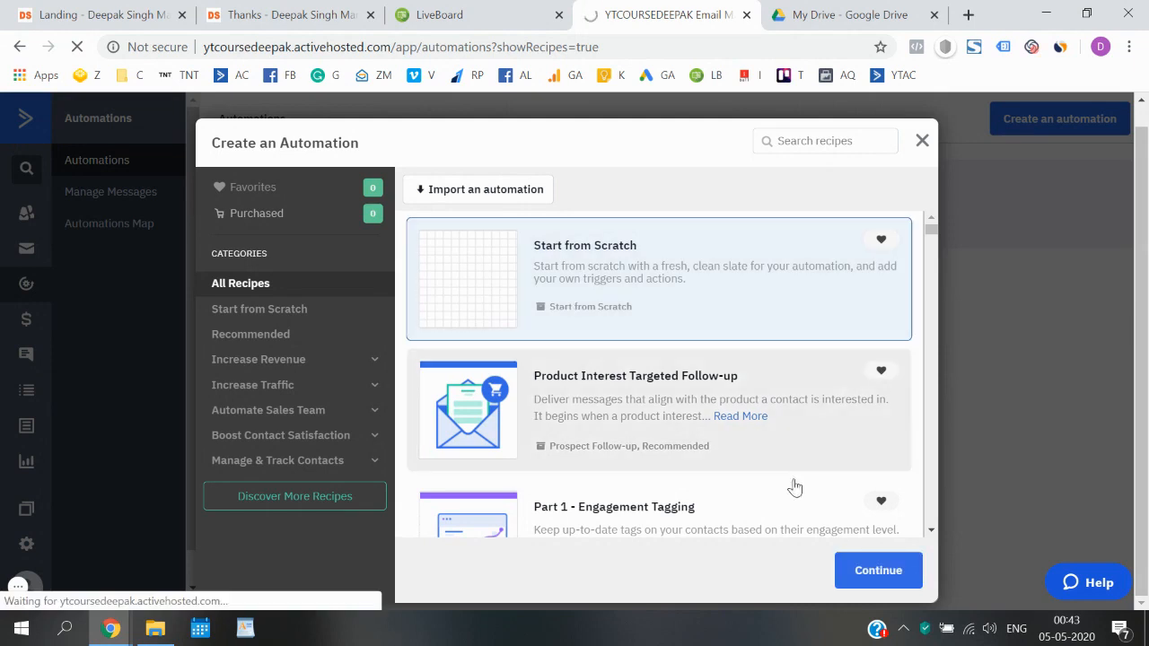
click(875, 574)
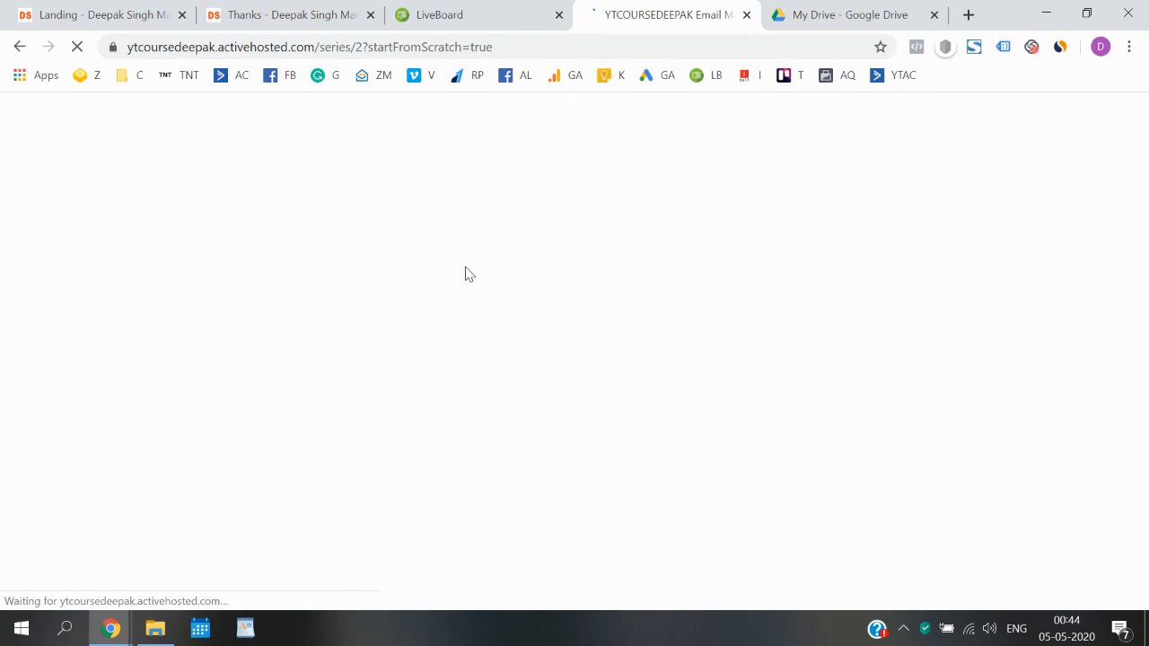
- Check the name, email and phone sign-up form on the landing page, then return to the automation builder
key(ctrl+1)
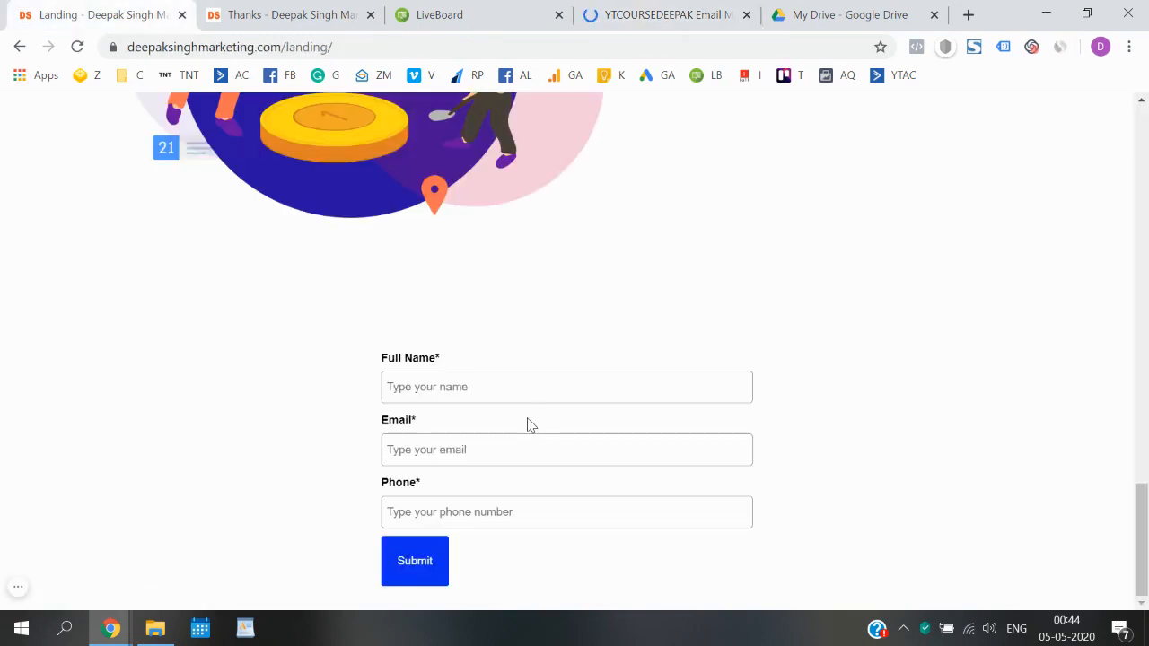
click(550, 13)
click(640, 11)
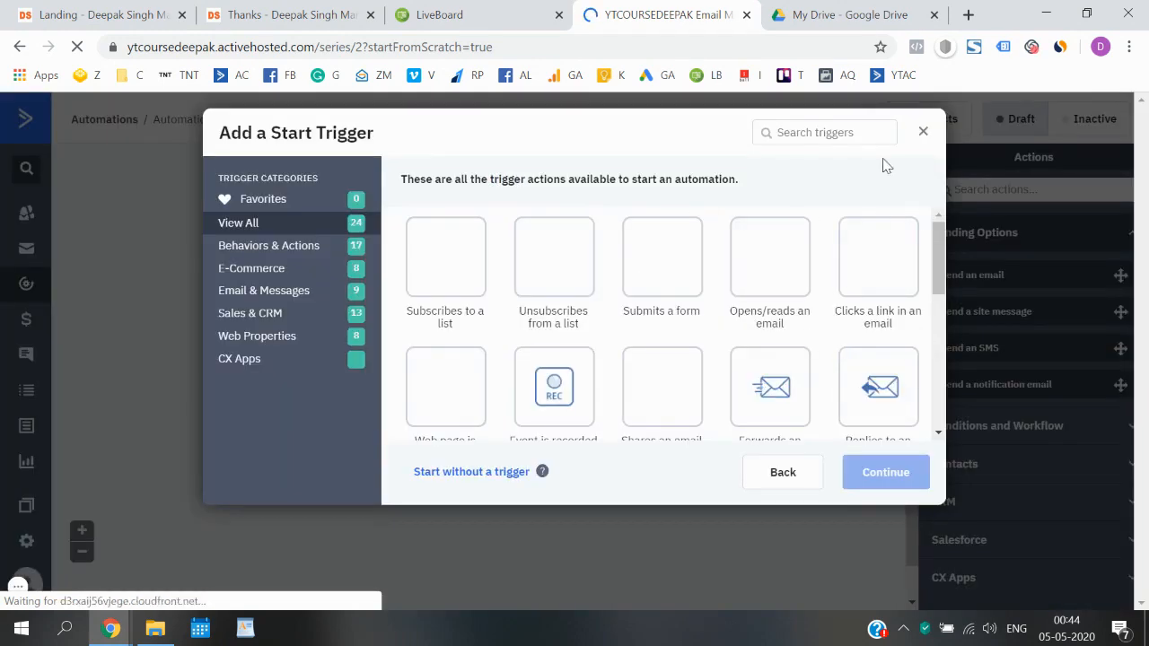
- Keep Automation 2 as an empty canvas without a start trigger, then return to LiveBoard
click(925, 139)
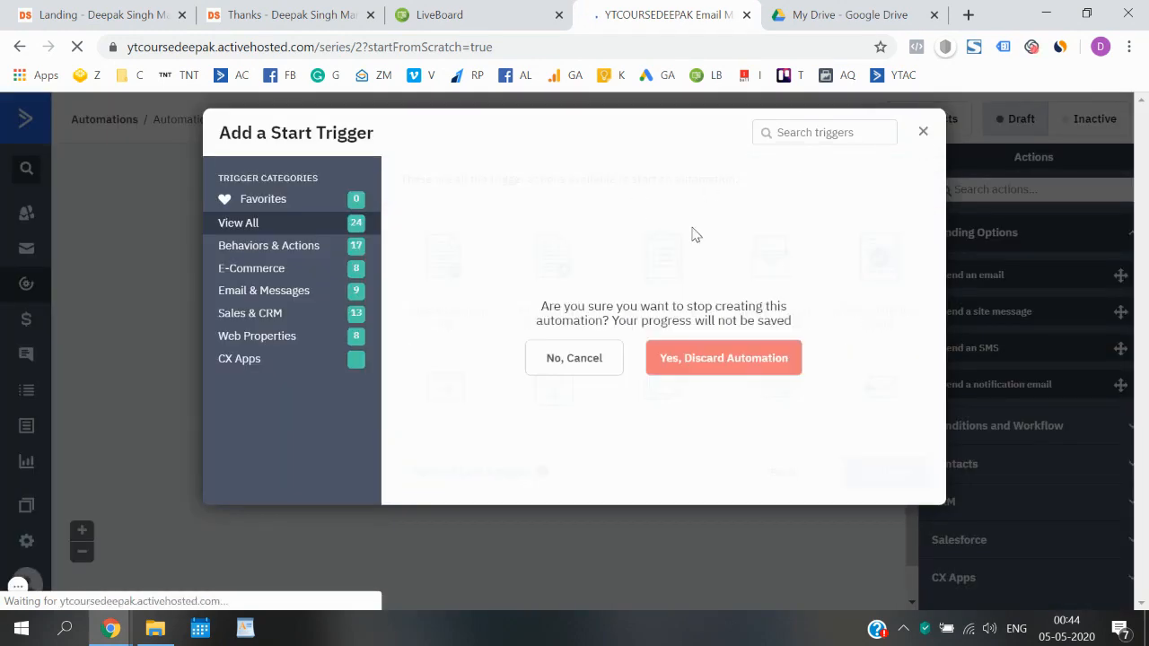
click(590, 359)
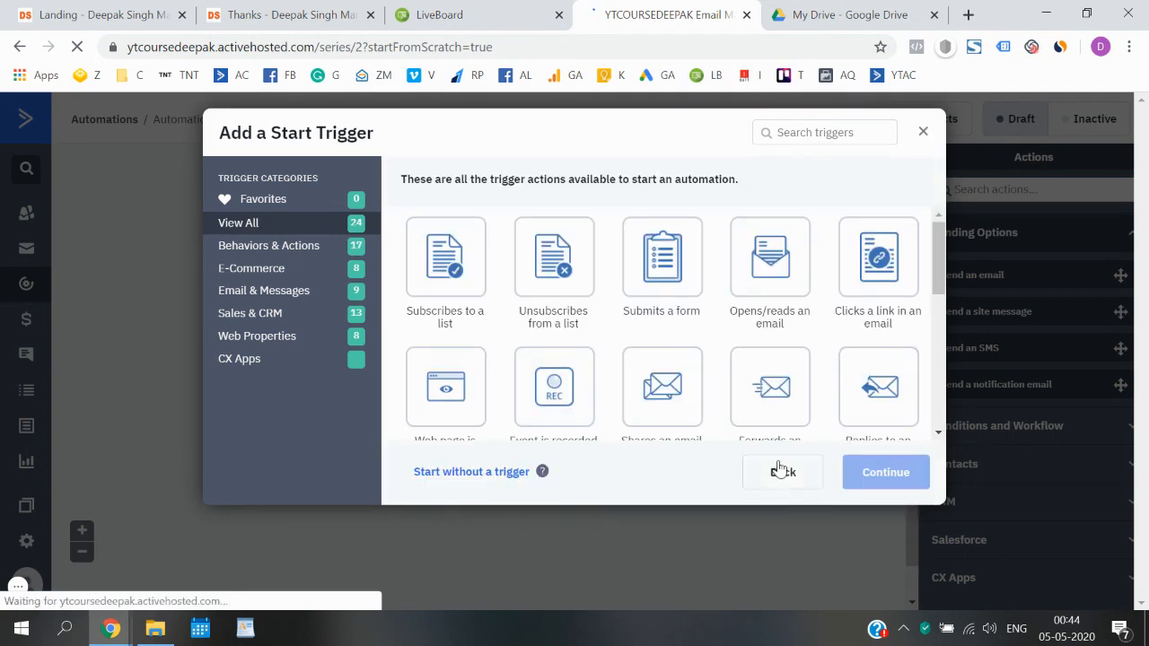
click(468, 473)
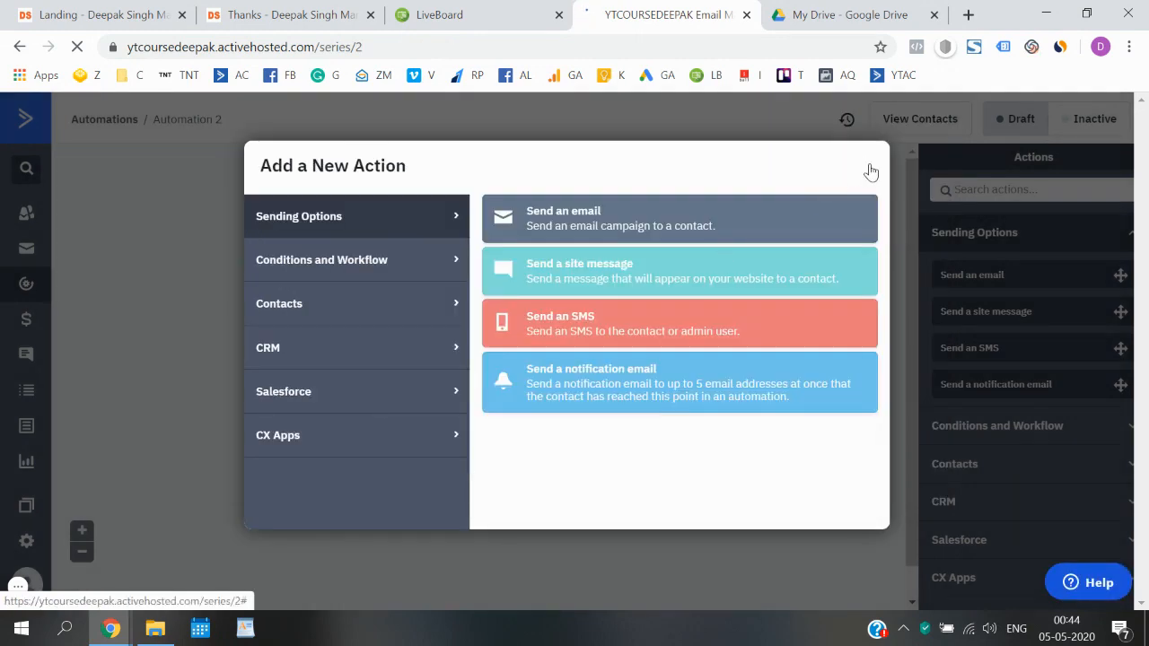
click(866, 166)
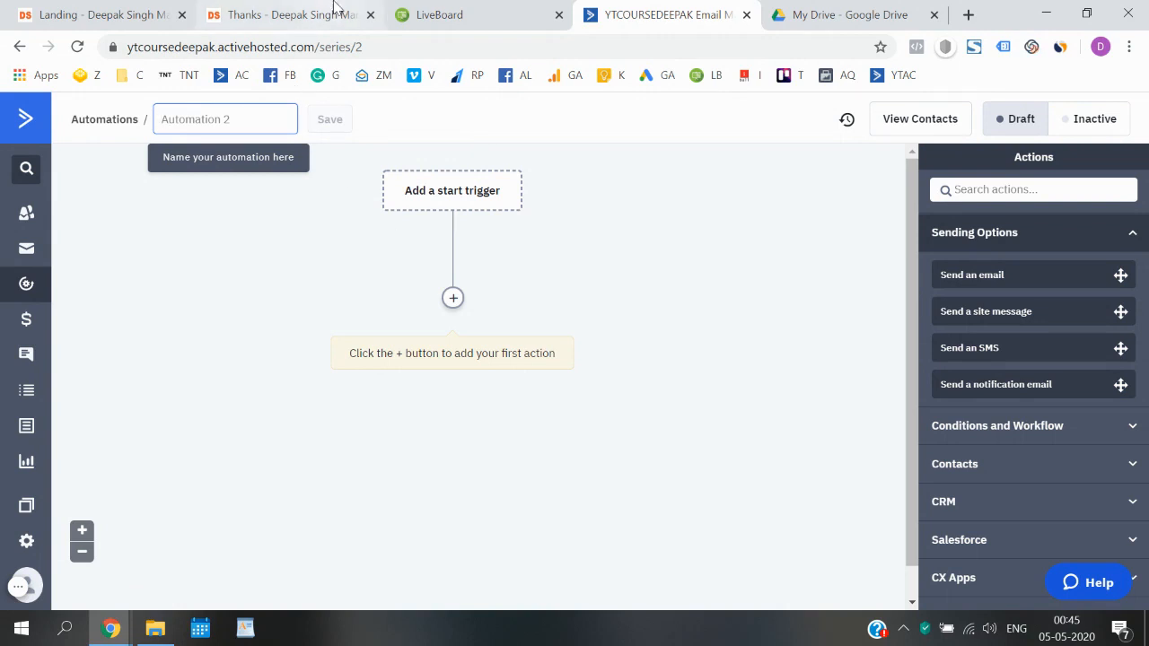
click(465, 9)
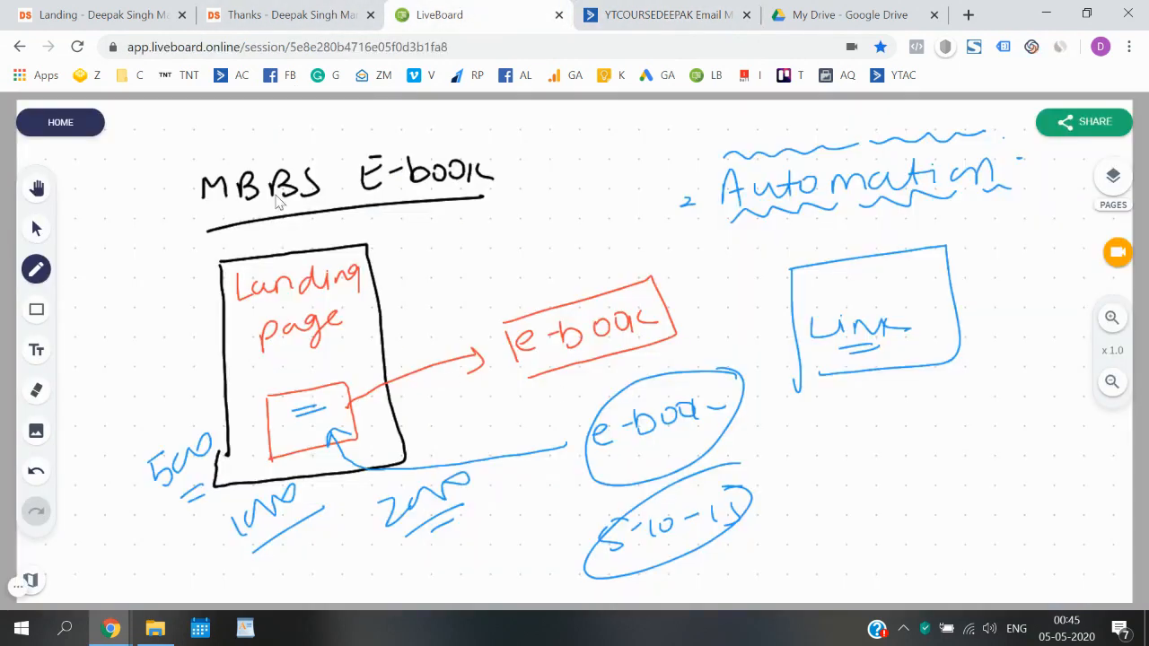
- Sketch a circled 'Form' with an arrow to 'List' and an 'MBBS Students' note below
mouse_move(453, 212)
mouse_down()
mouse_move(490, 224)
mouse_move(553, 206)
mouse_up()
drag(476, 251, 499, 235)
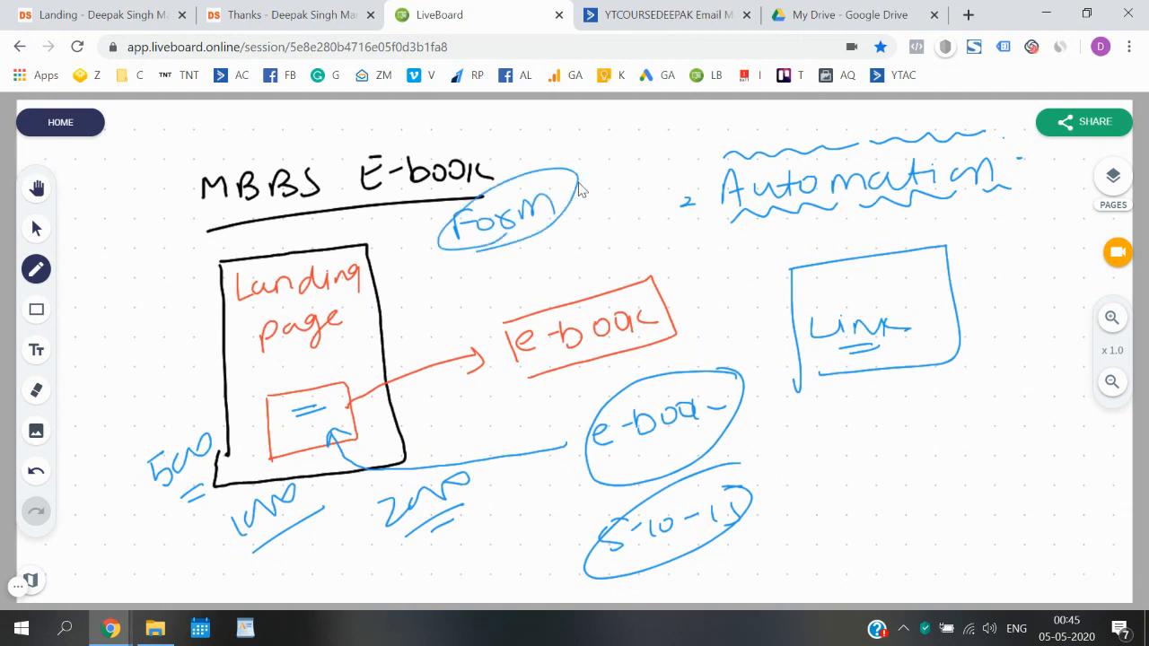
mouse_move(579, 188)
mouse_down()
mouse_move(637, 137)
mouse_move(634, 169)
mouse_move(658, 158)
mouse_up()
drag(648, 144, 666, 140)
mouse_move(574, 238)
mouse_down()
mouse_move(586, 223)
mouse_move(606, 235)
mouse_move(660, 215)
mouse_move(679, 221)
mouse_move(631, 242)
mouse_move(675, 249)
mouse_move(721, 235)
mouse_up()
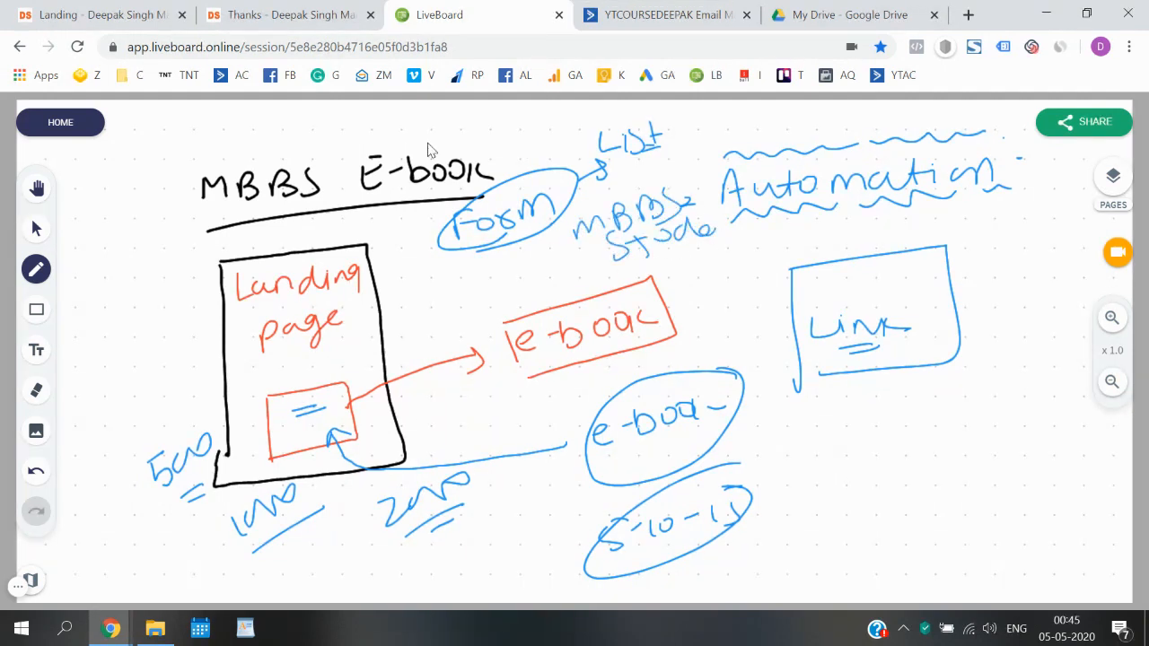
- Give Automation 2 a 'Contact subscribes to a list' start trigger
click(664, 14)
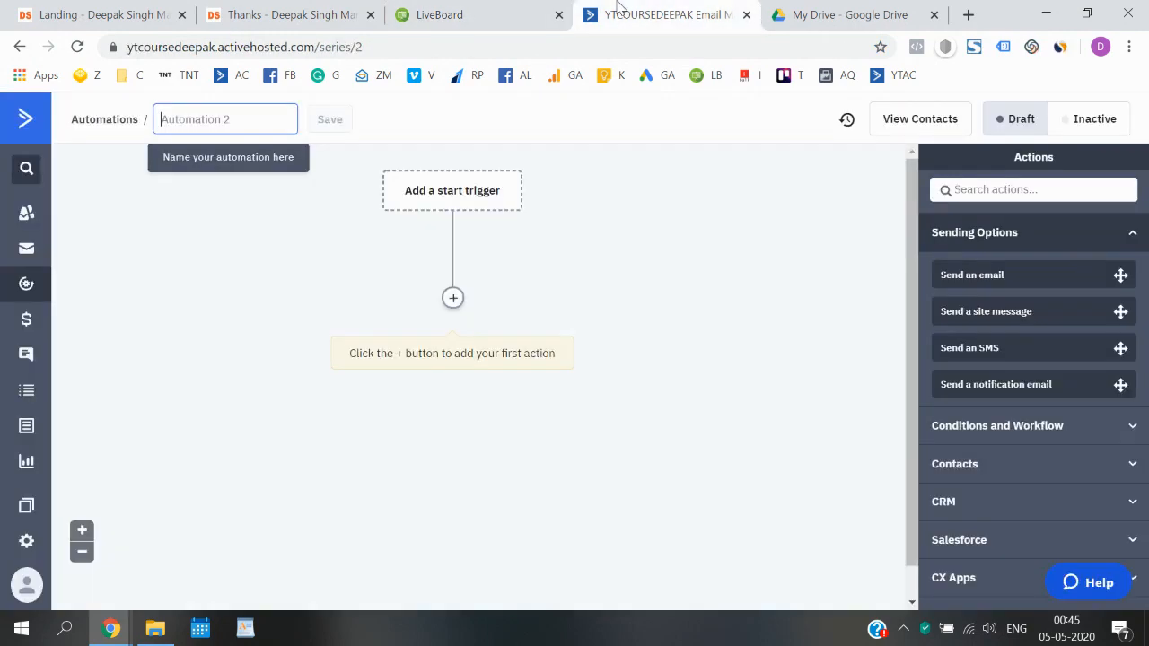
click(454, 190)
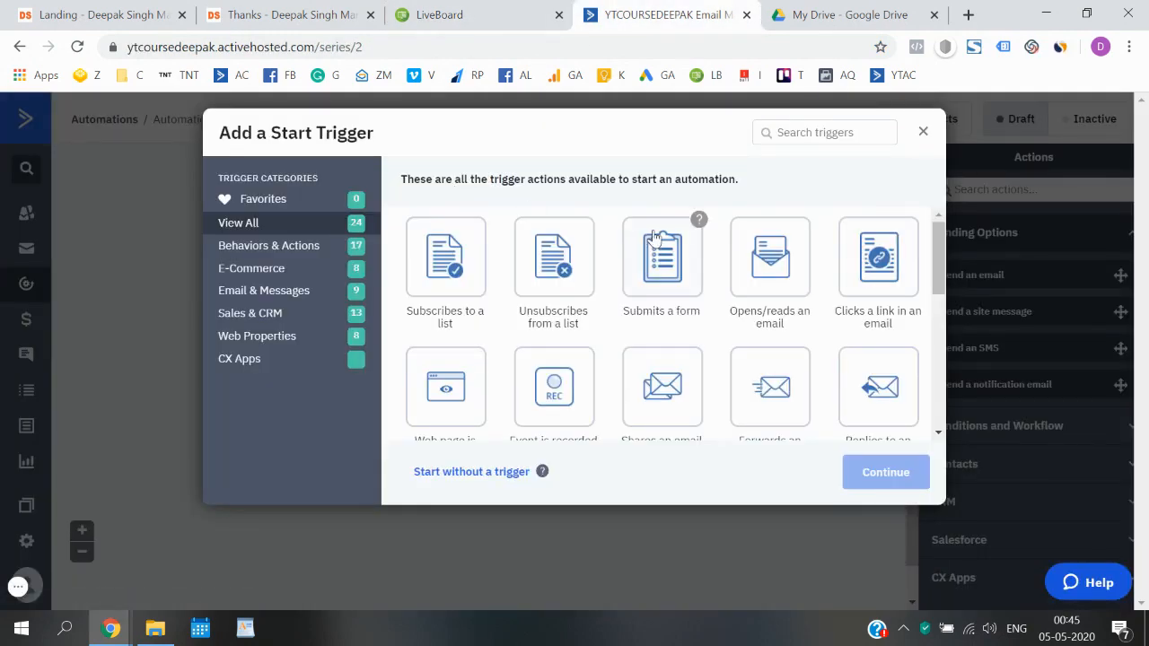
click(444, 306)
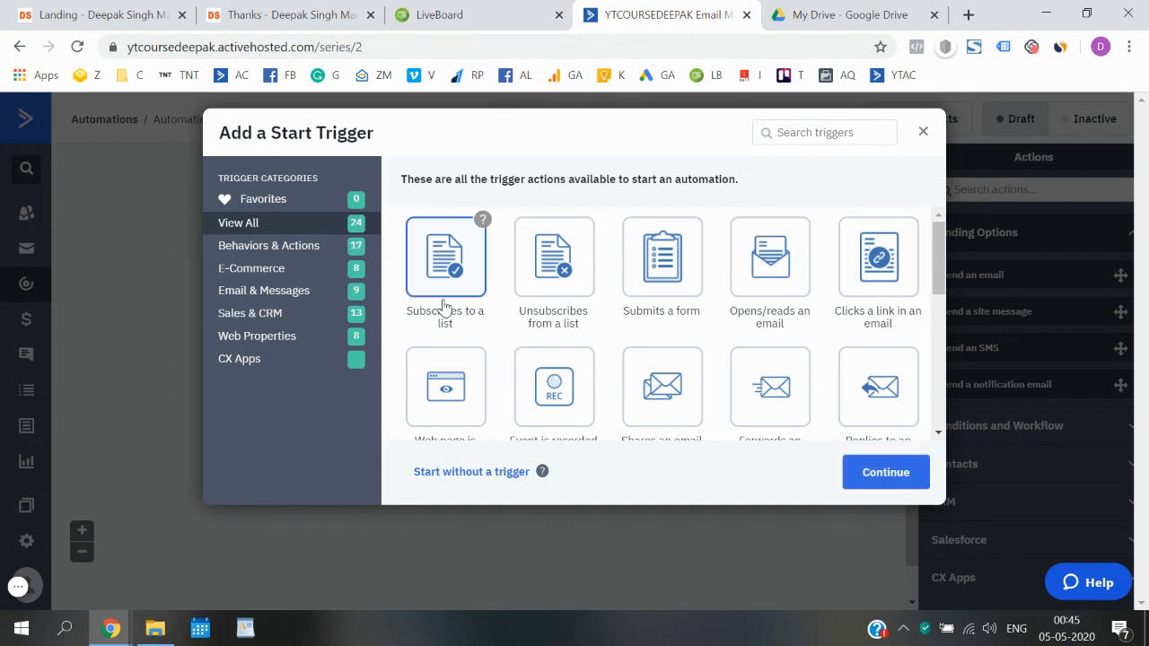
click(864, 476)
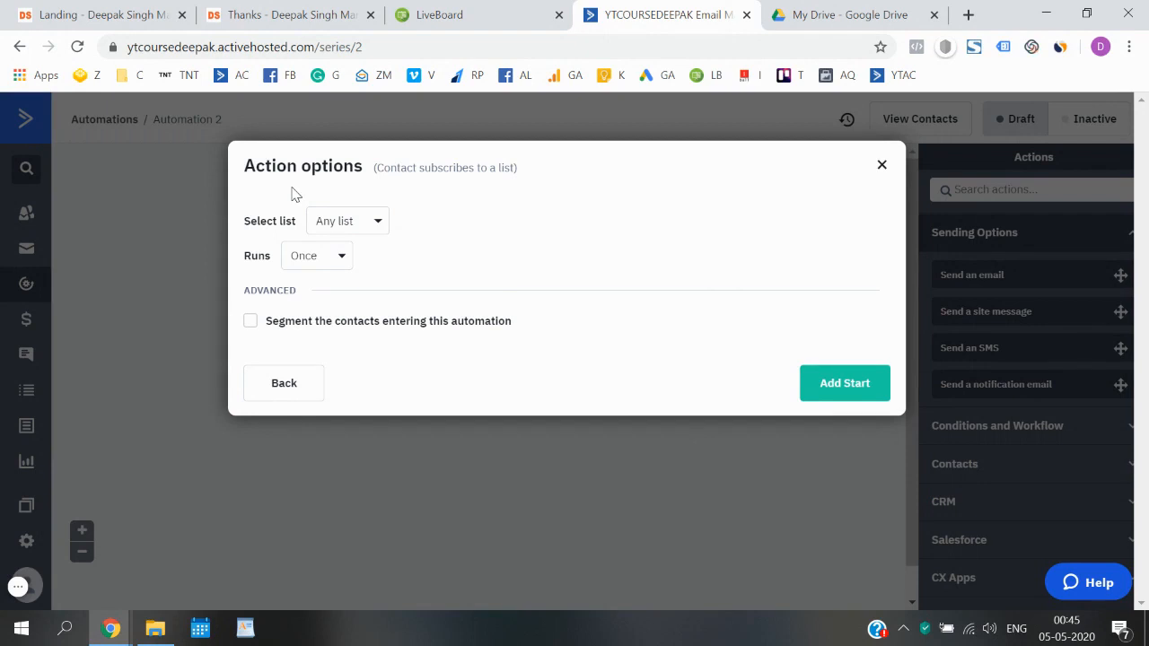
- Set the trigger list to MBBS Students and have it run Once
click(375, 227)
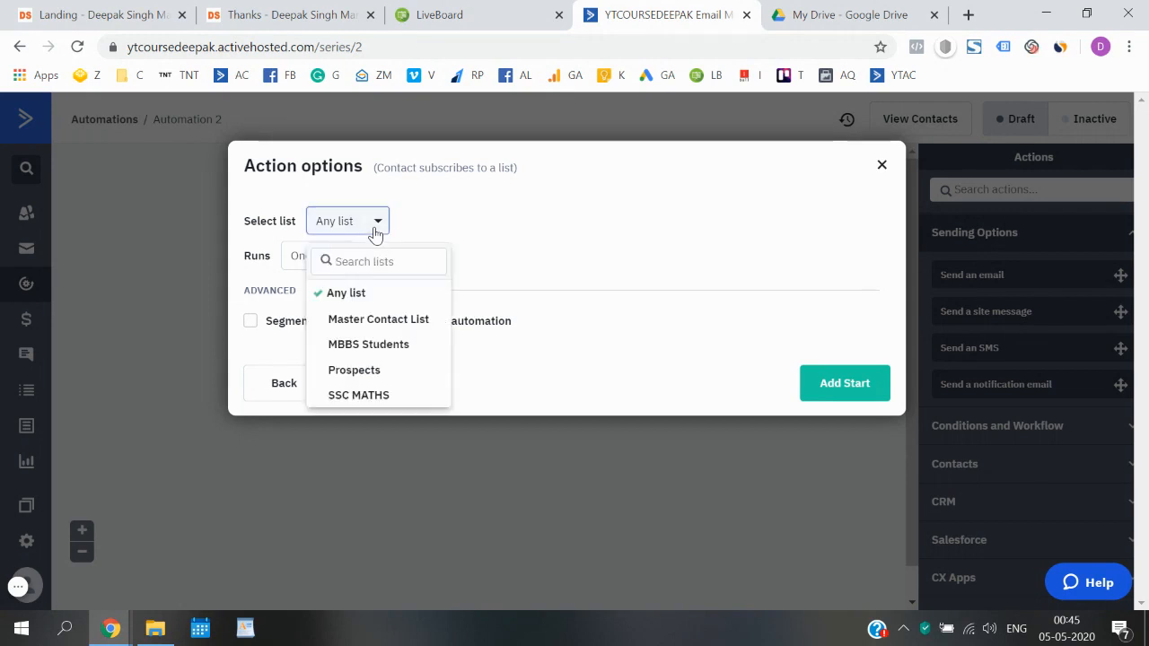
click(369, 344)
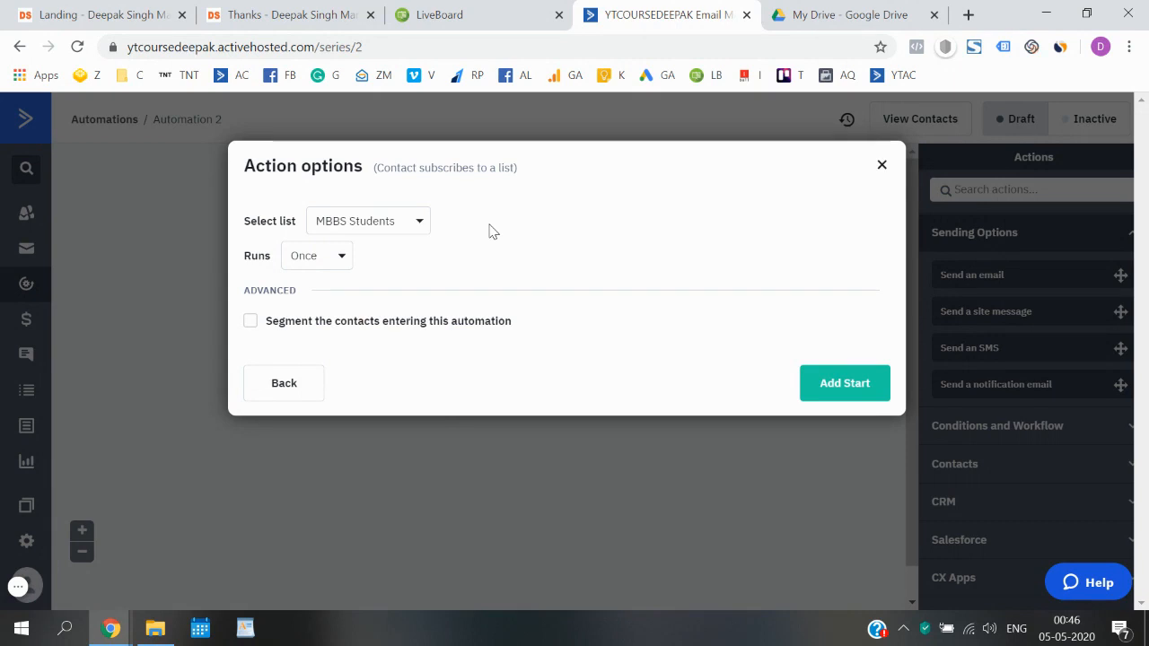
click(332, 257)
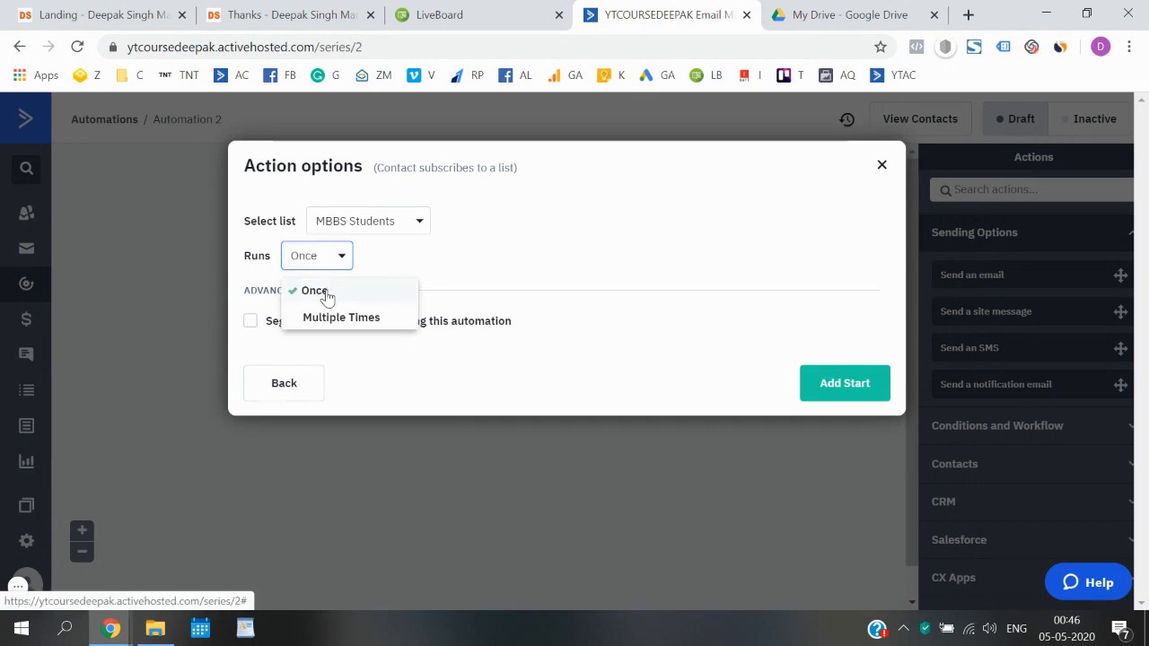
click(379, 268)
- Recheck the landing page form, keep Runs: Once, and save the start trigger
click(141, 25)
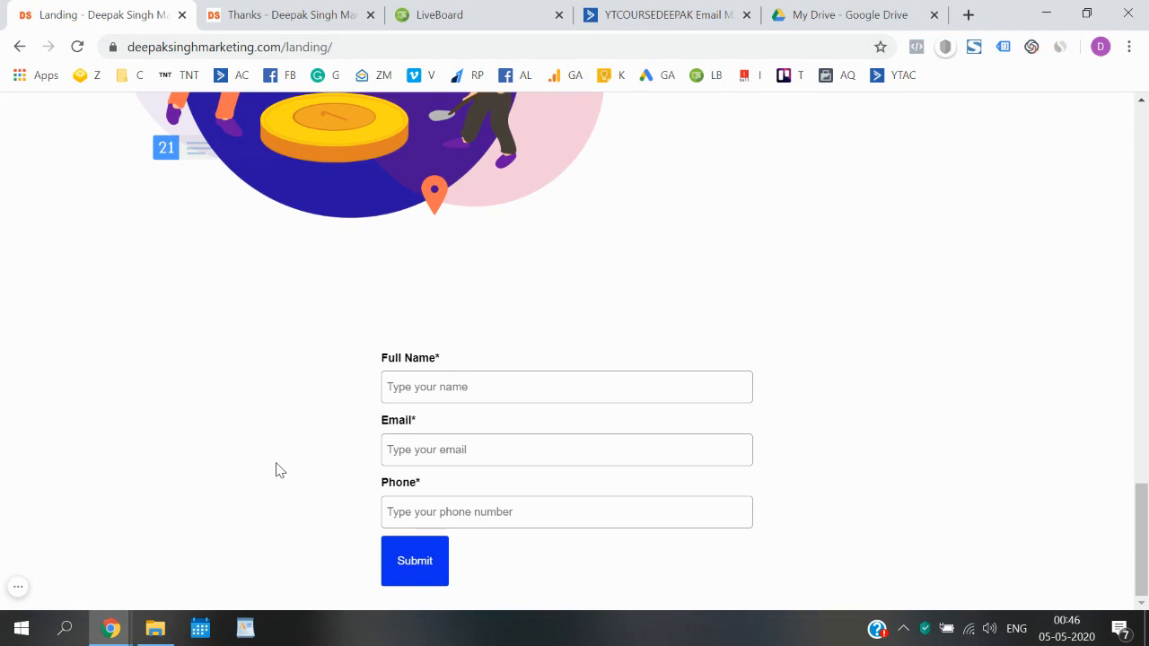
click(647, 13)
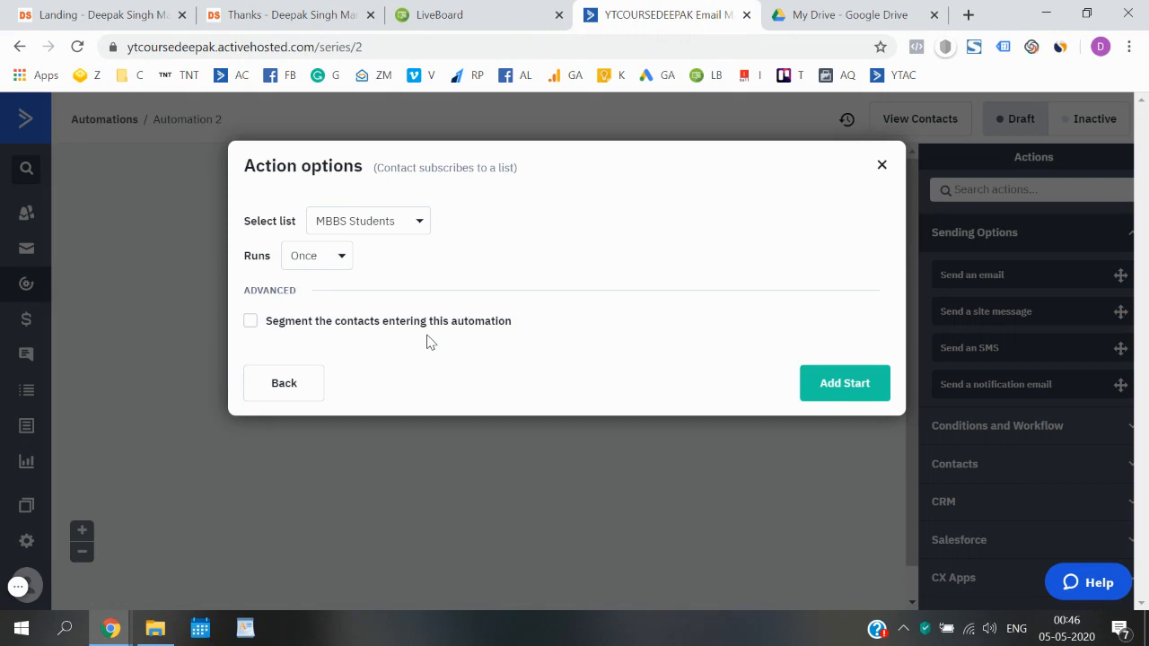
click(329, 261)
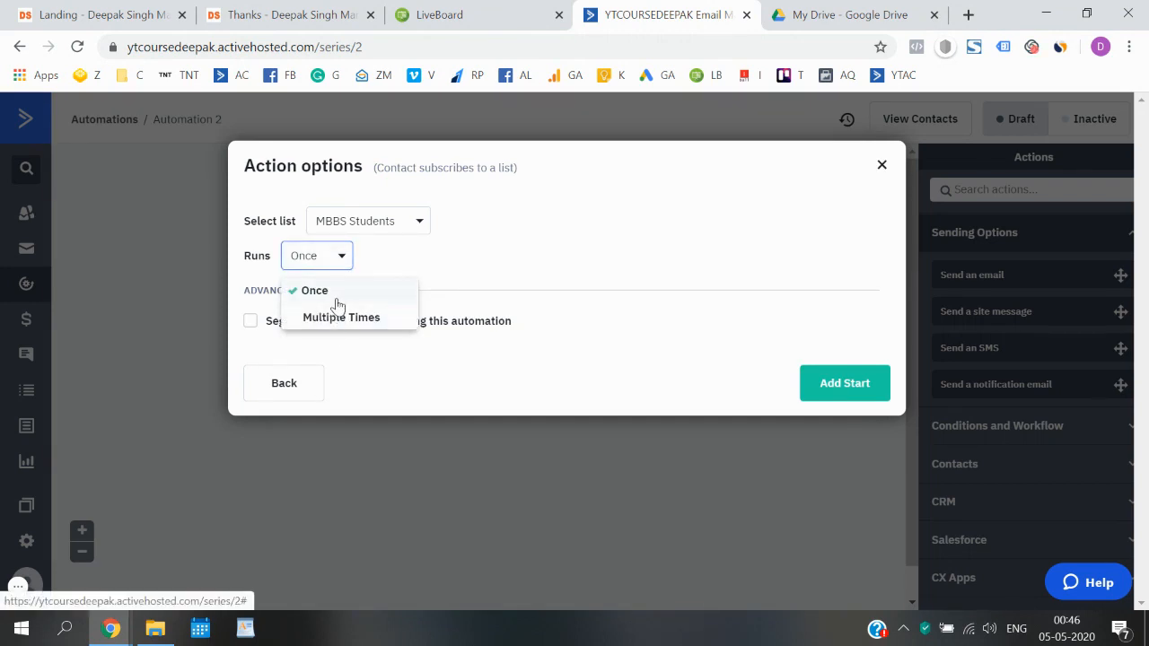
click(336, 301)
click(179, 6)
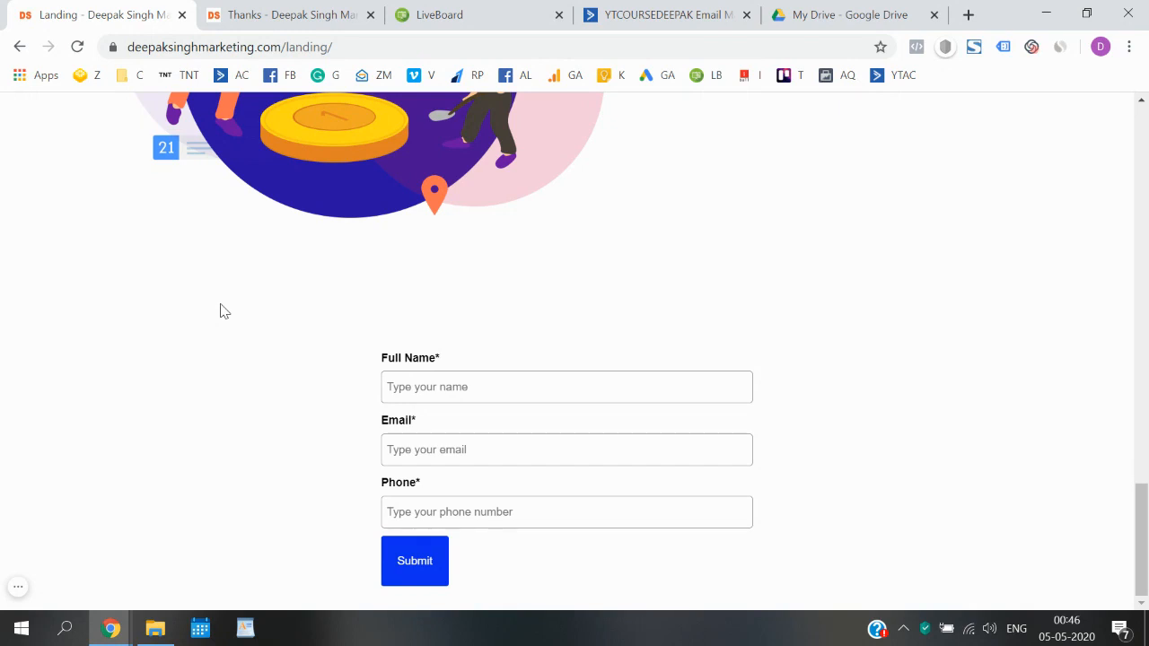
click(596, 14)
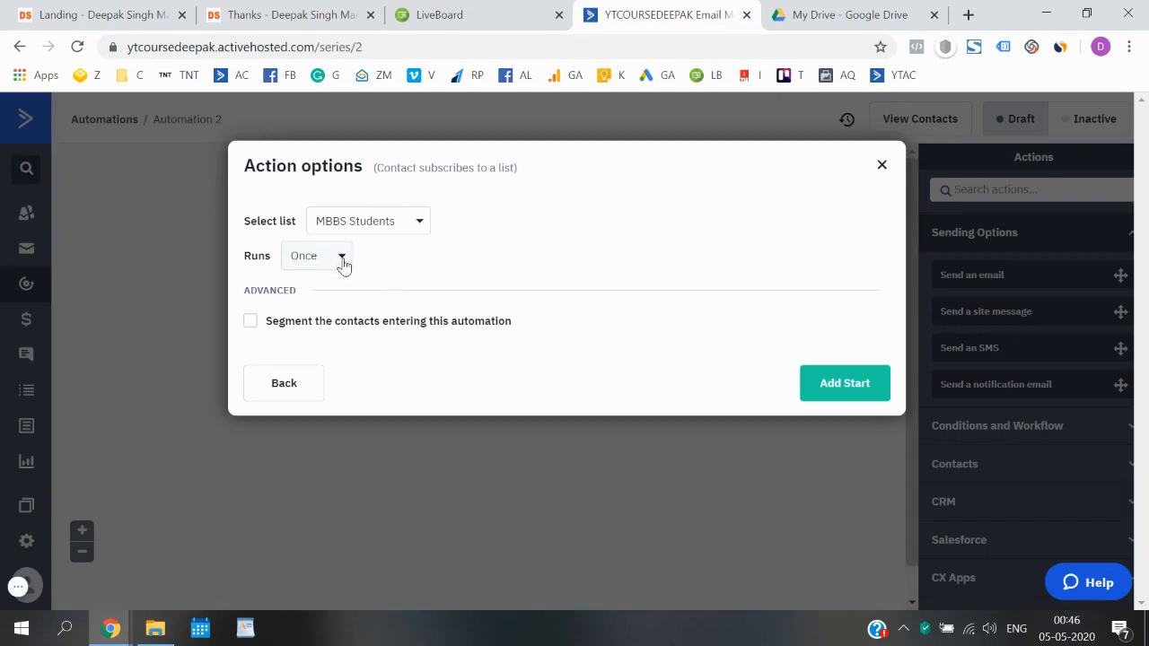
click(845, 383)
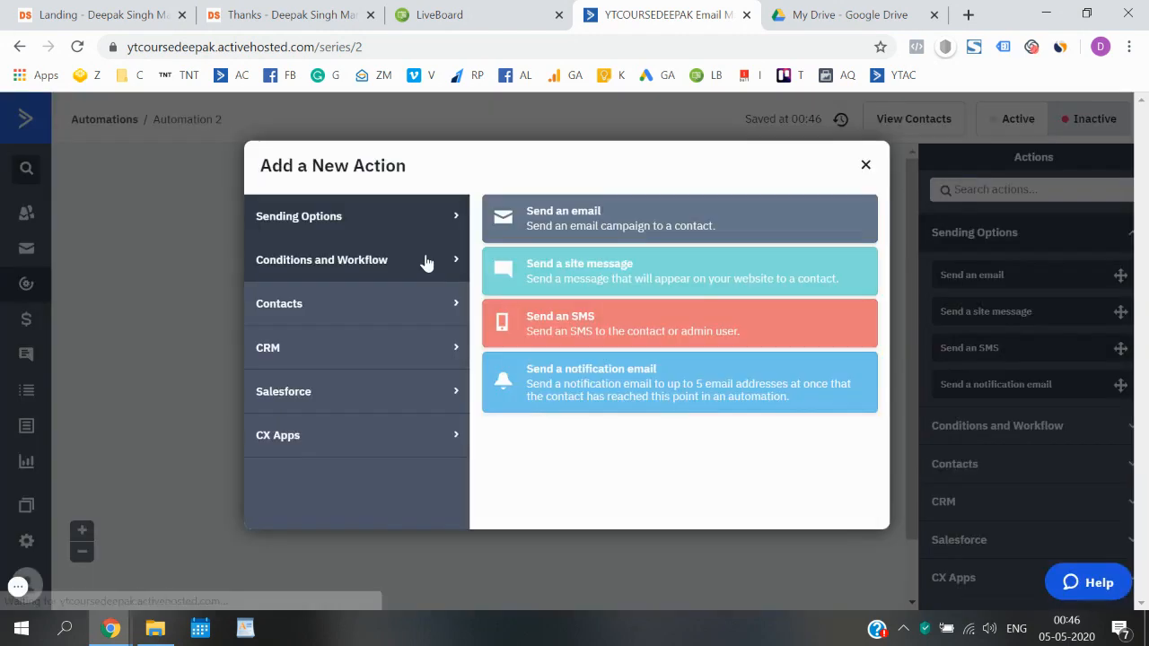
- Add a Send an email action below the trigger and start creating a new email
click(866, 168)
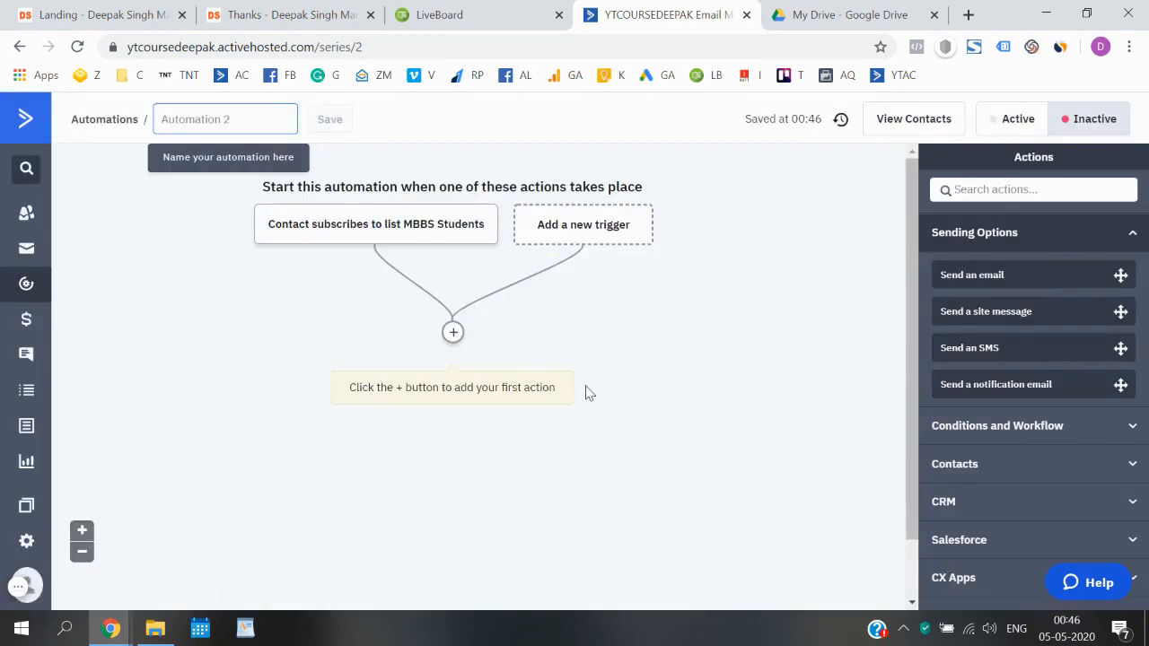
mouse_move(318, 236)
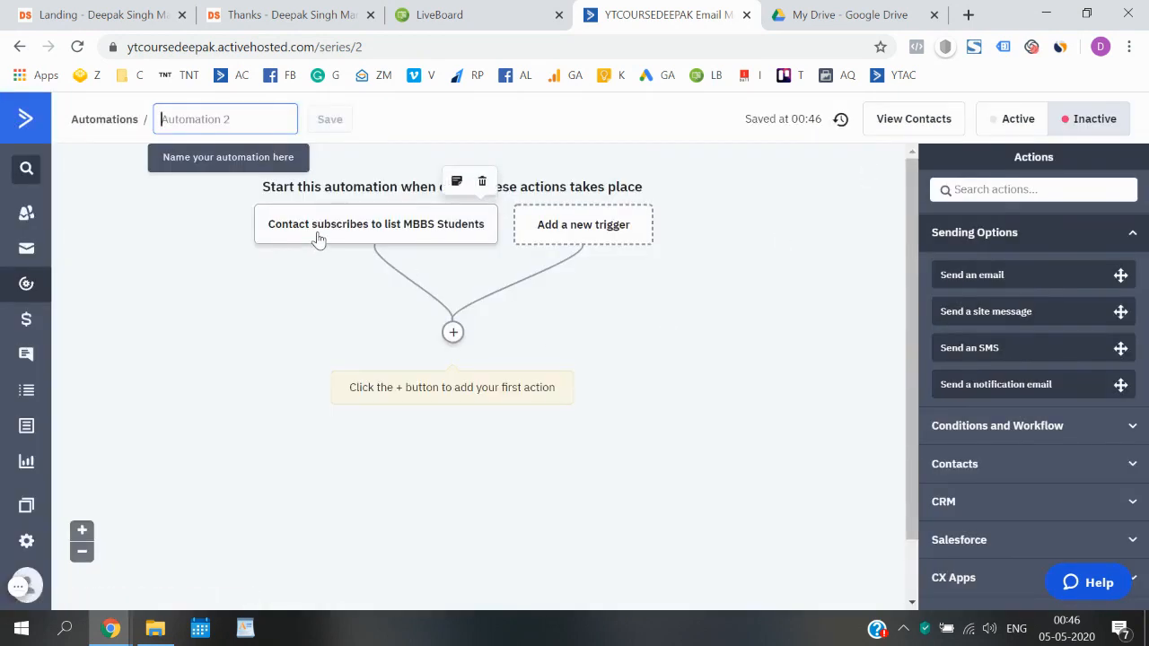
click(453, 333)
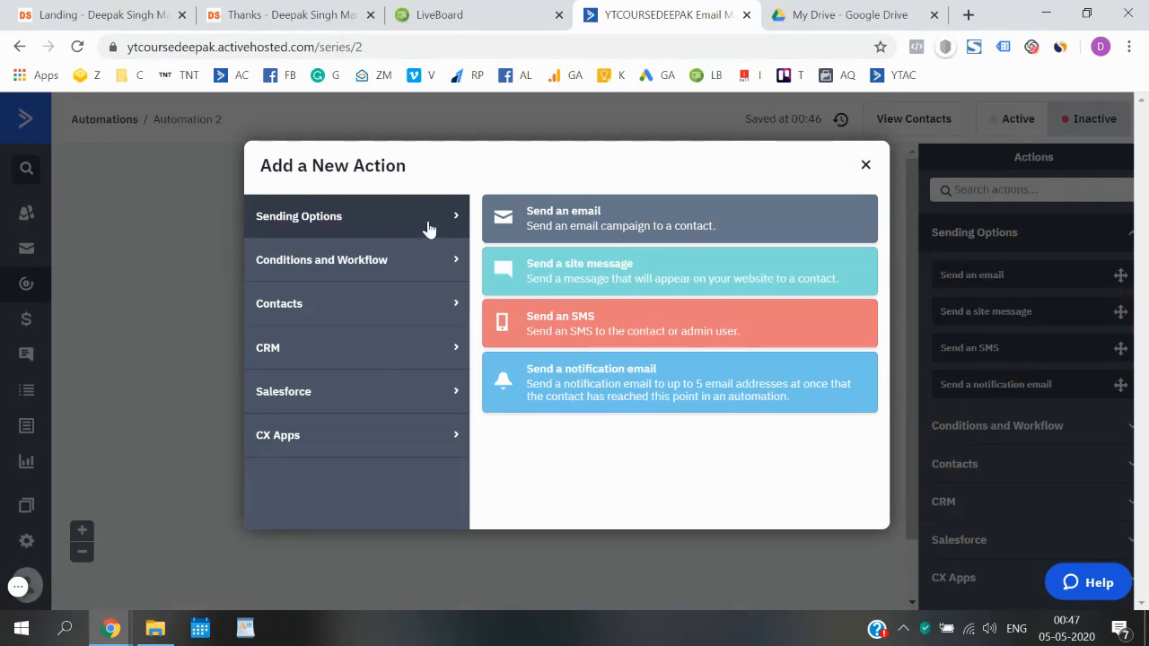
click(591, 225)
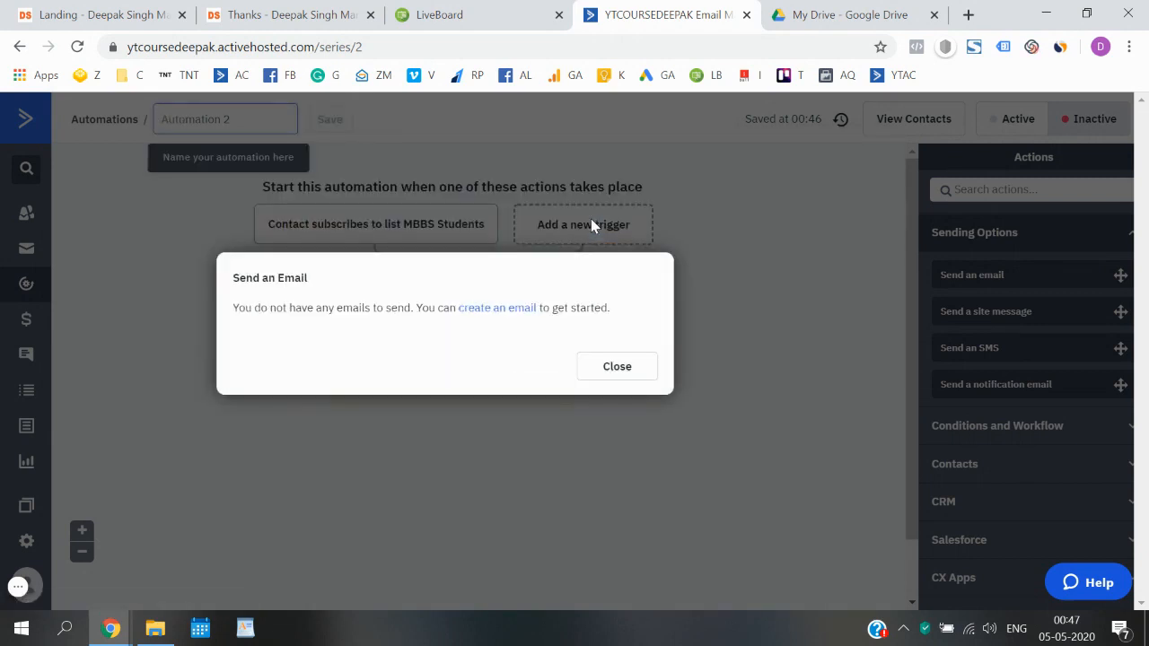
click(520, 310)
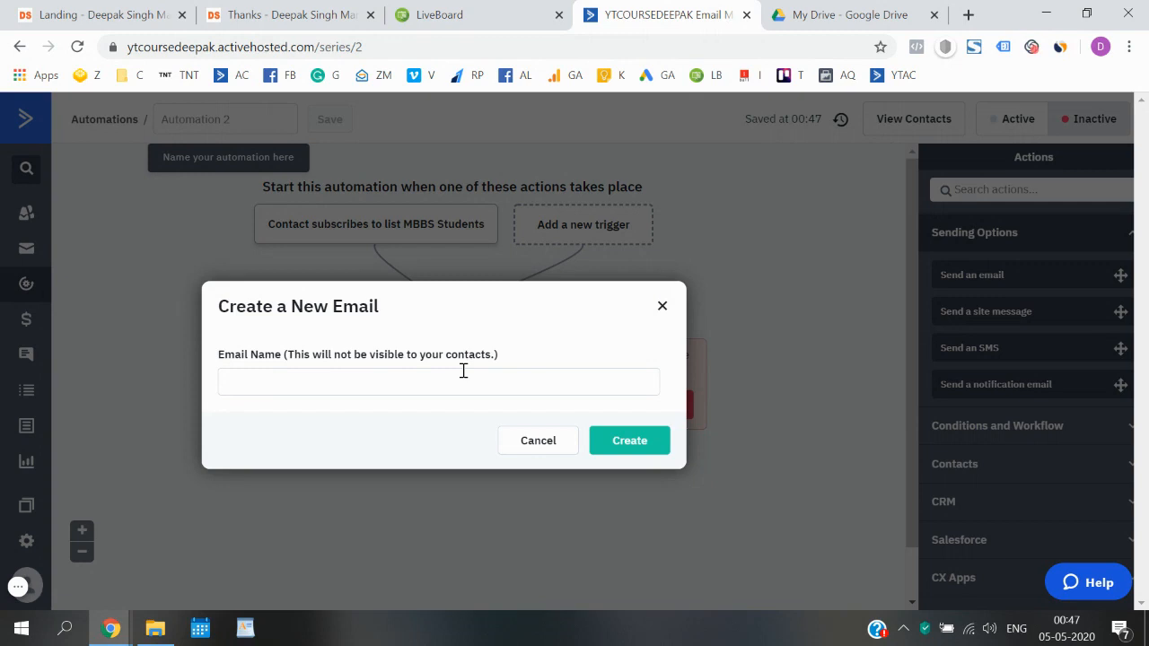
- Name the new email 'MBBS Ebook Download' and create it
click(464, 371)
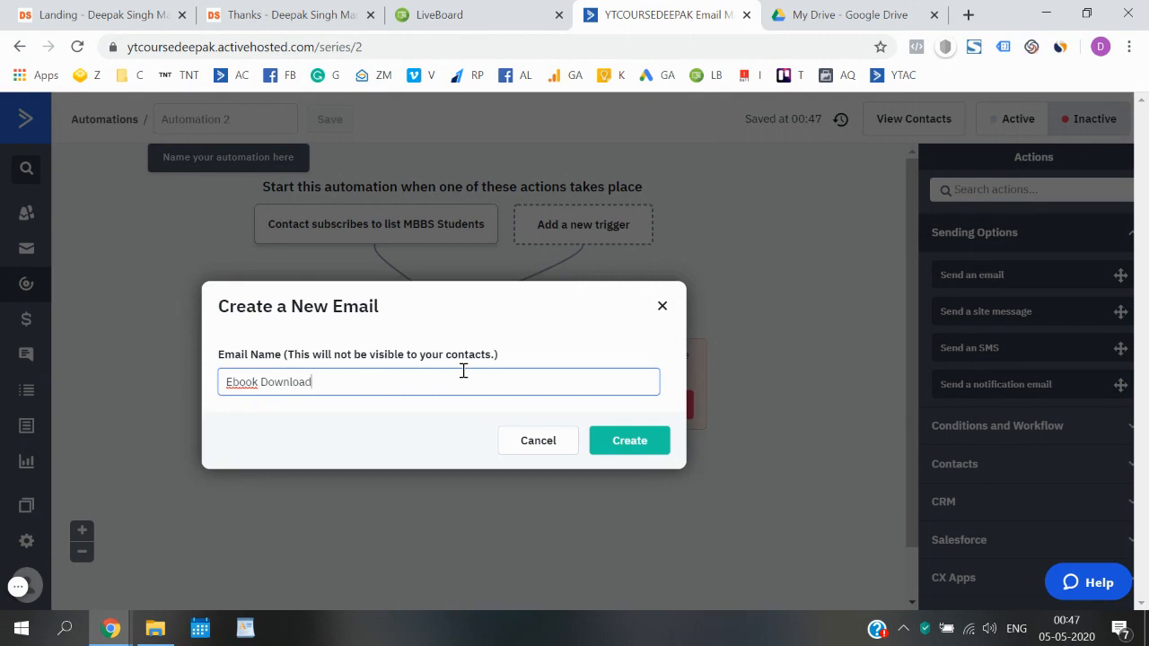
text(MBBS)
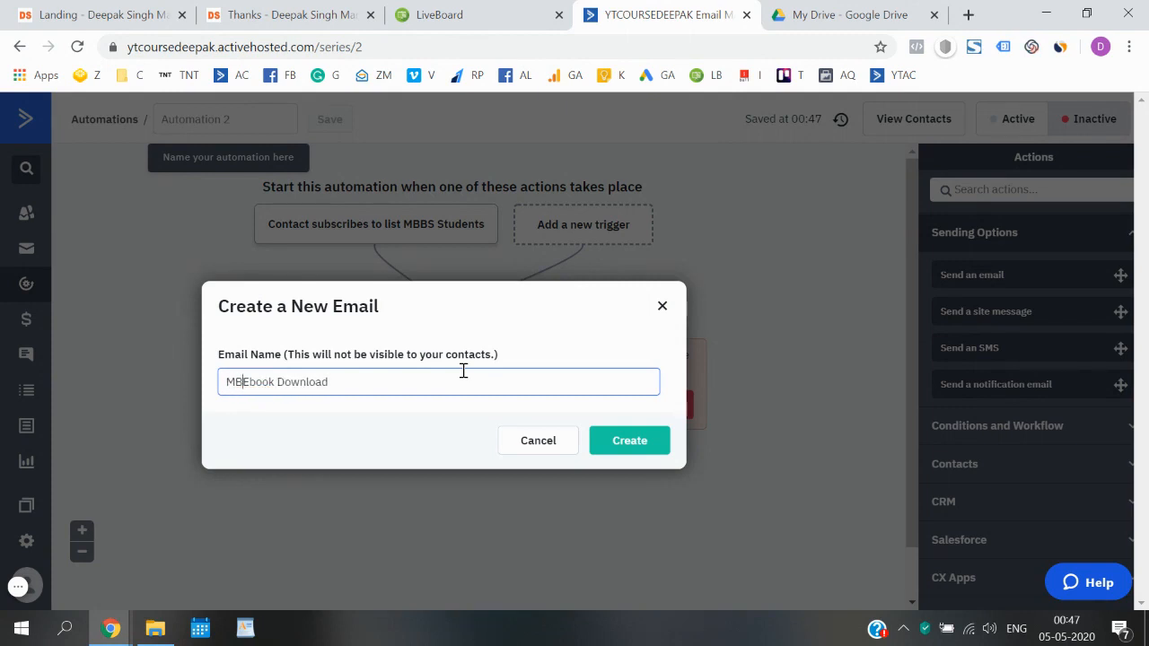
click(626, 440)
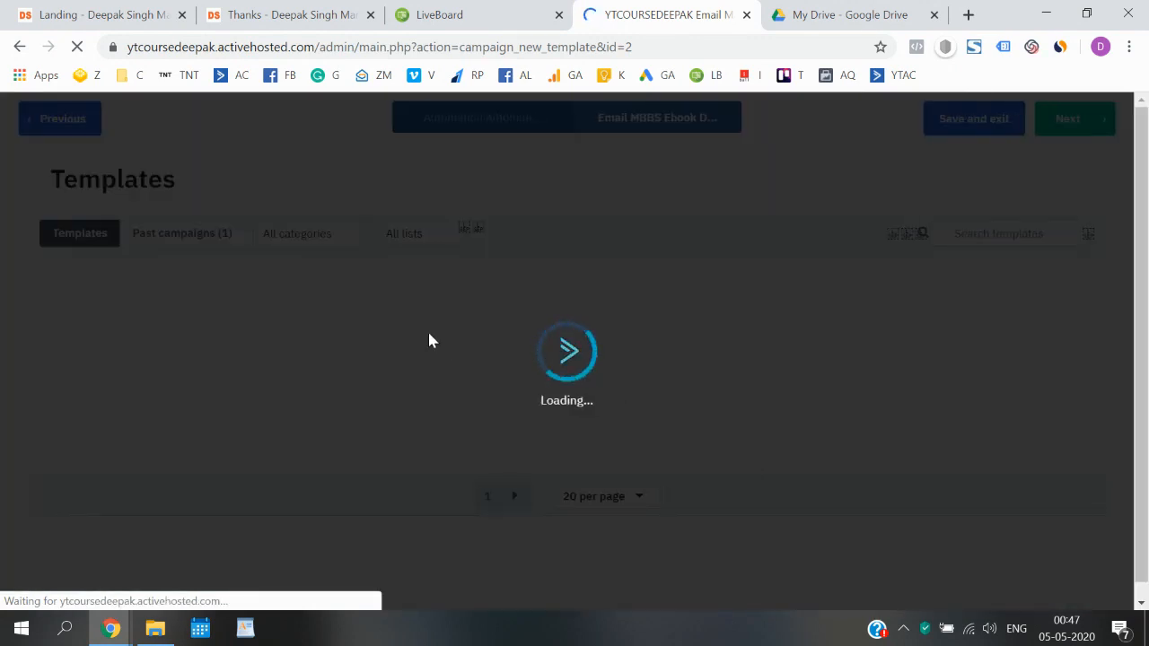
- Browse template gallery pages 1 and 2, then use the Call to Action template
mouse_move(429, 340)
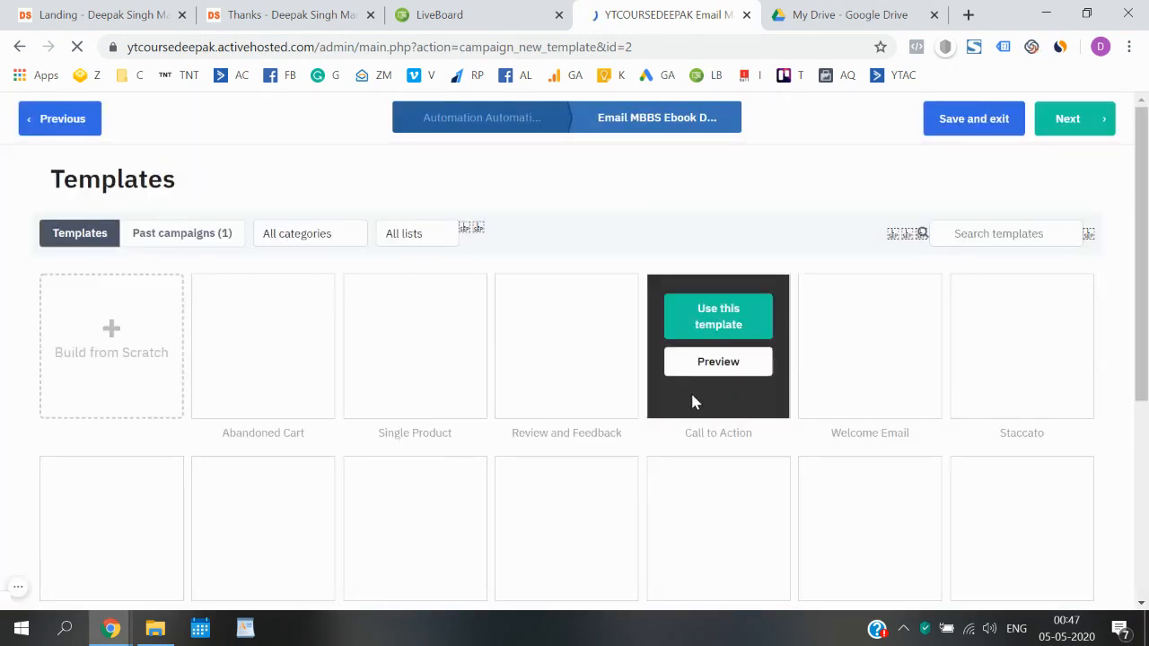
scroll(529, 421, down, 4)
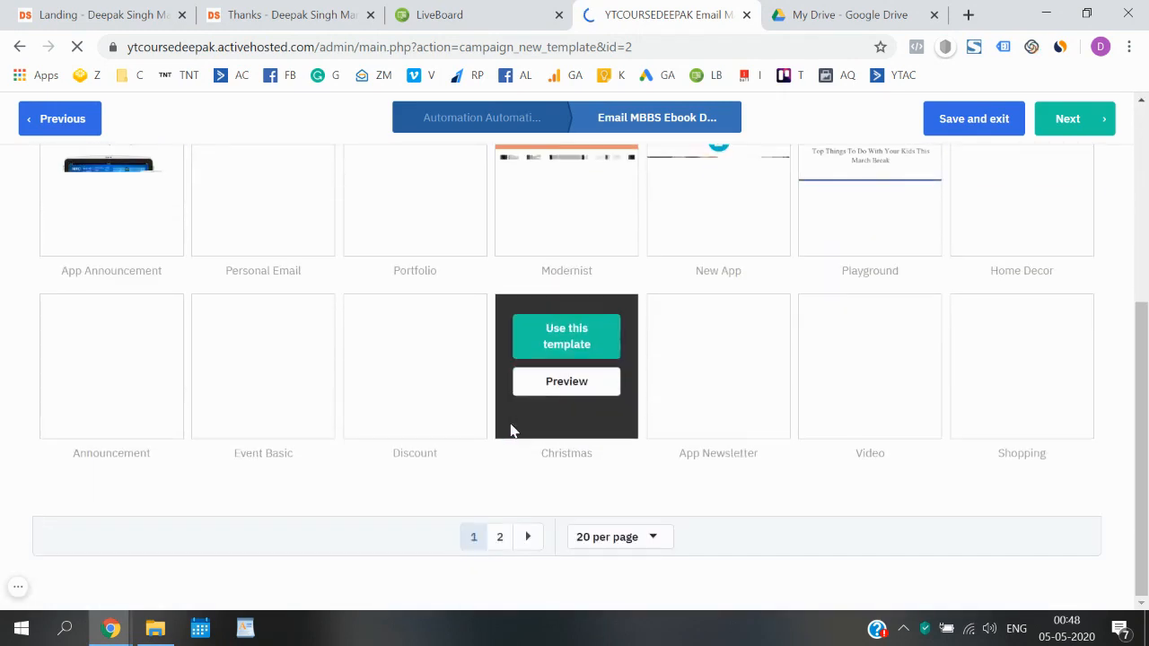
scroll(512, 431, up, 4)
mouse_move(711, 386)
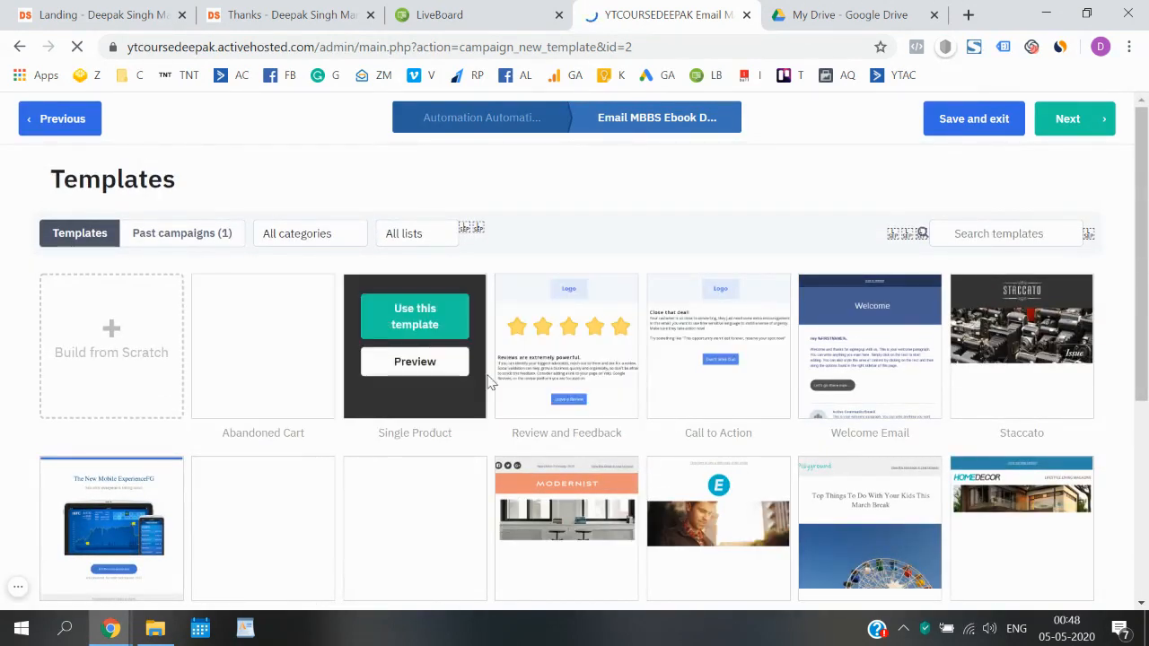
scroll(490, 384, down, 4)
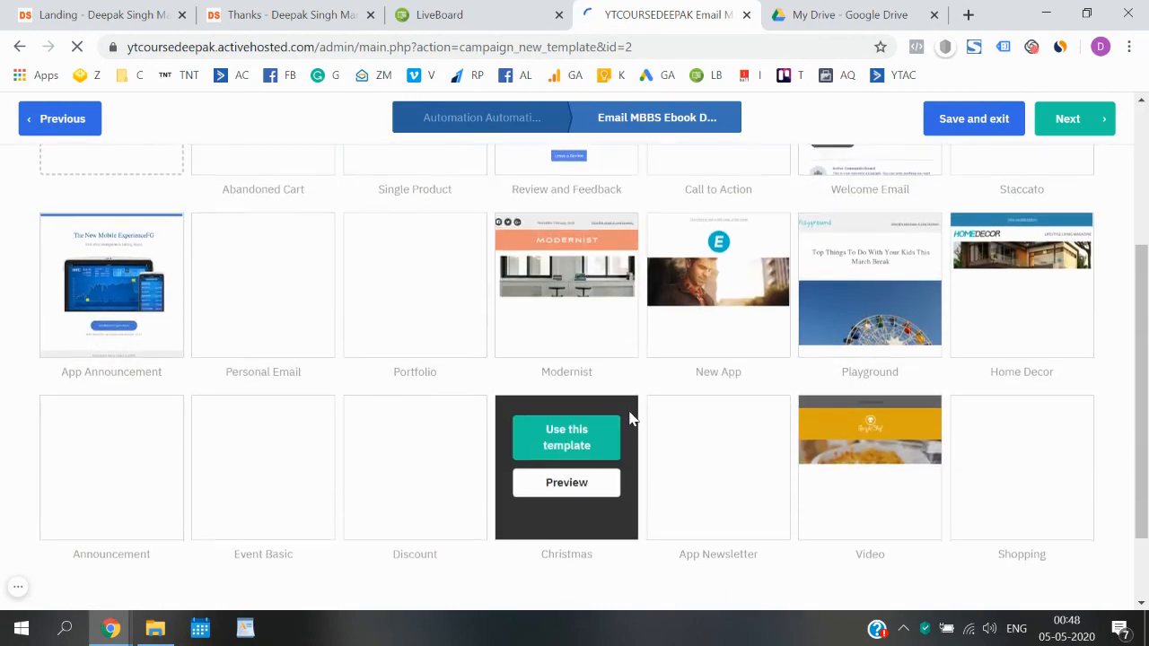
mouse_move(390, 410)
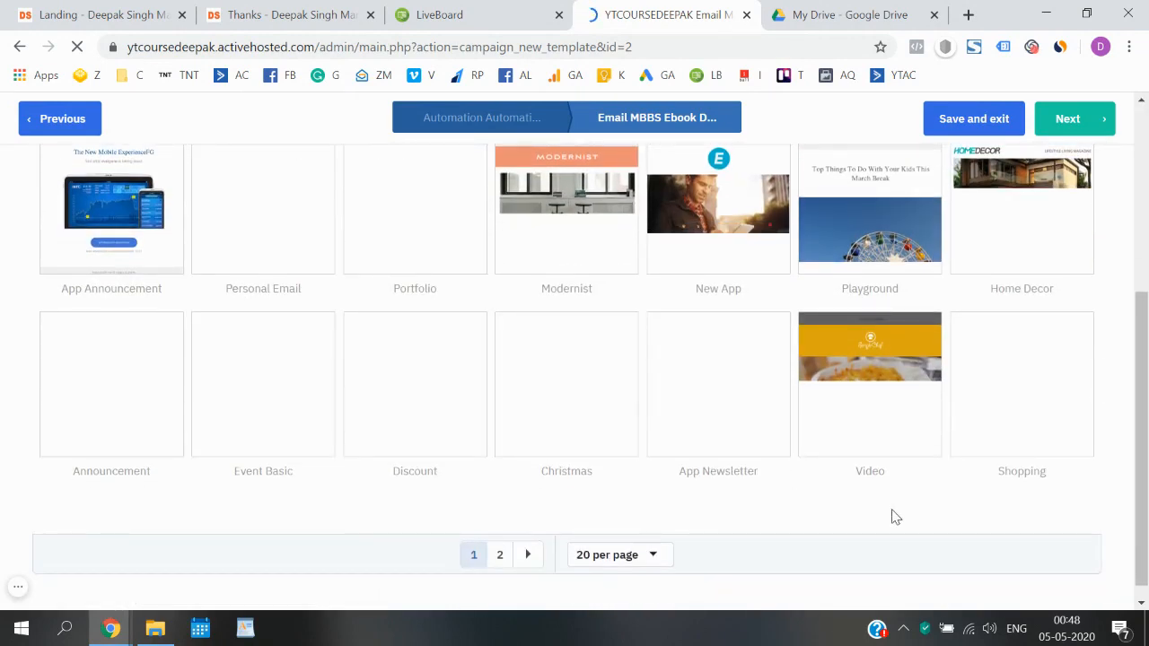
click(500, 555)
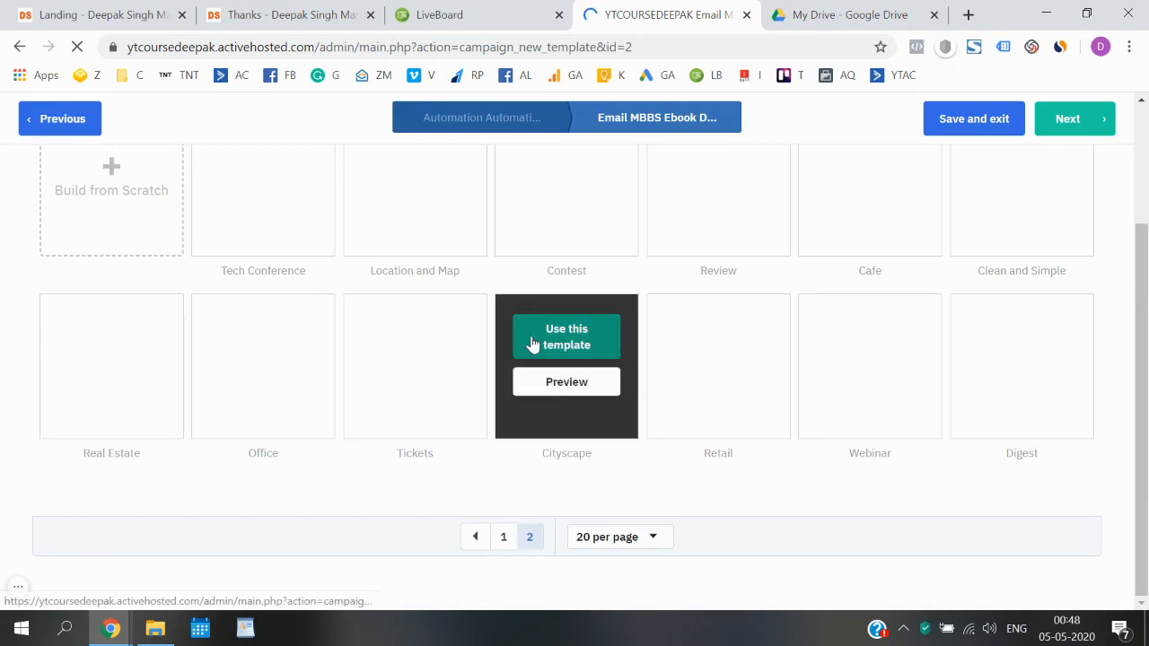
scroll(531, 344, up, 2)
scroll(533, 344, down, 1)
scroll(528, 556, down, 1)
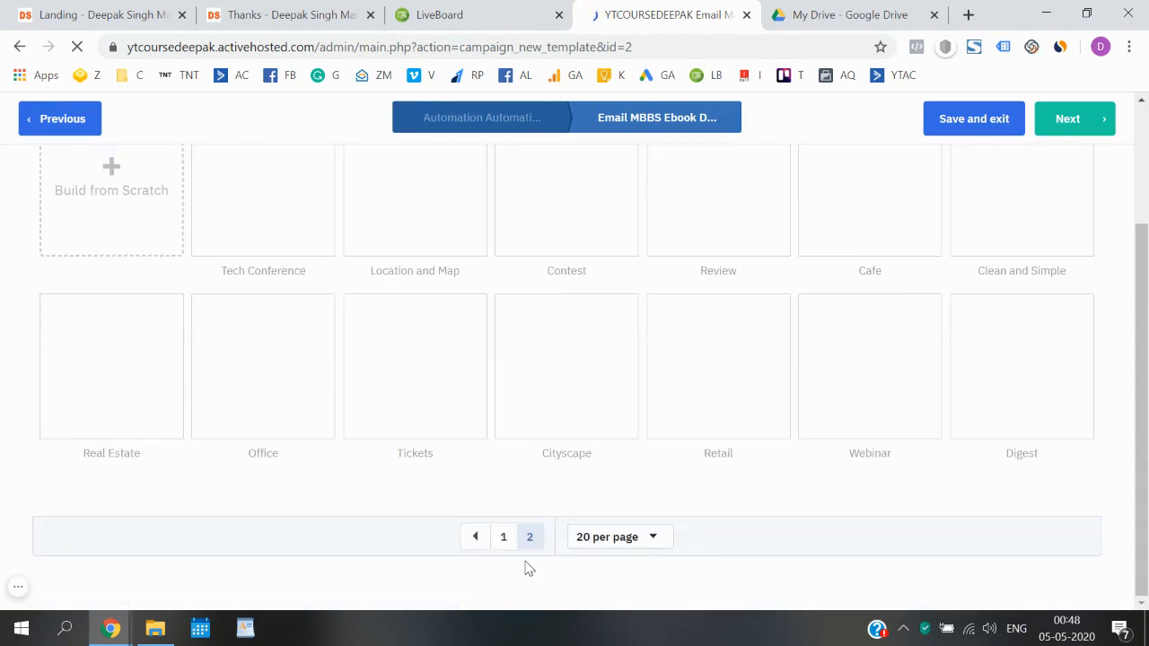
click(504, 537)
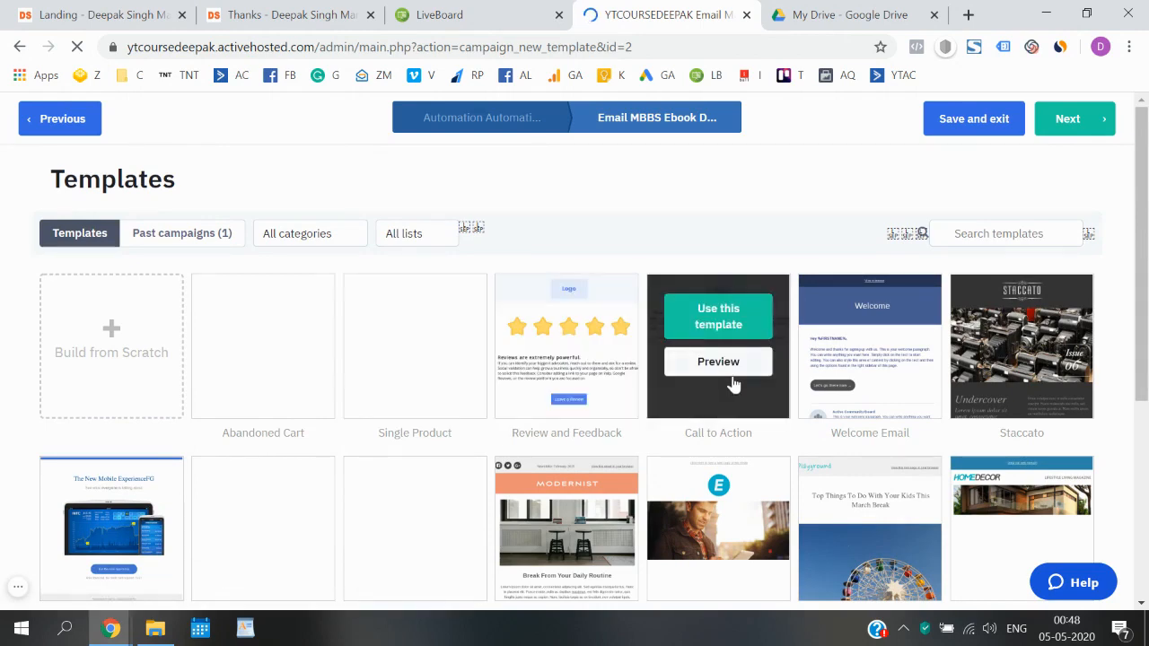
click(718, 323)
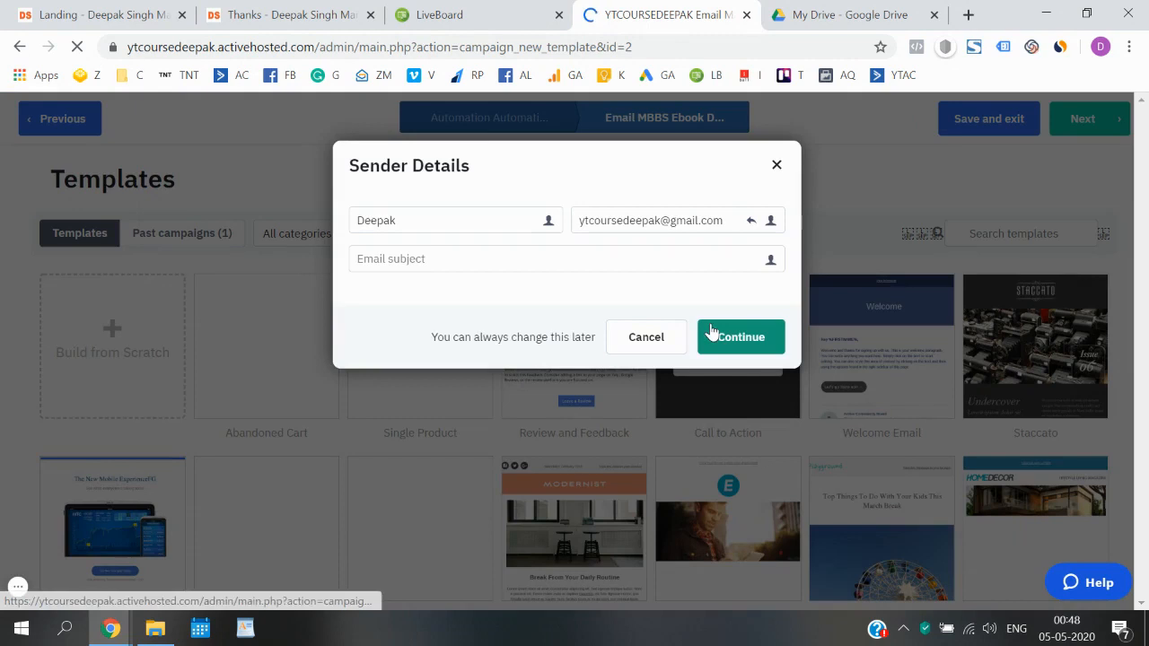
- Set the email subject to 'Here is your FREE E-book' and submit the sender details
click(508, 261)
text(Here is Y)
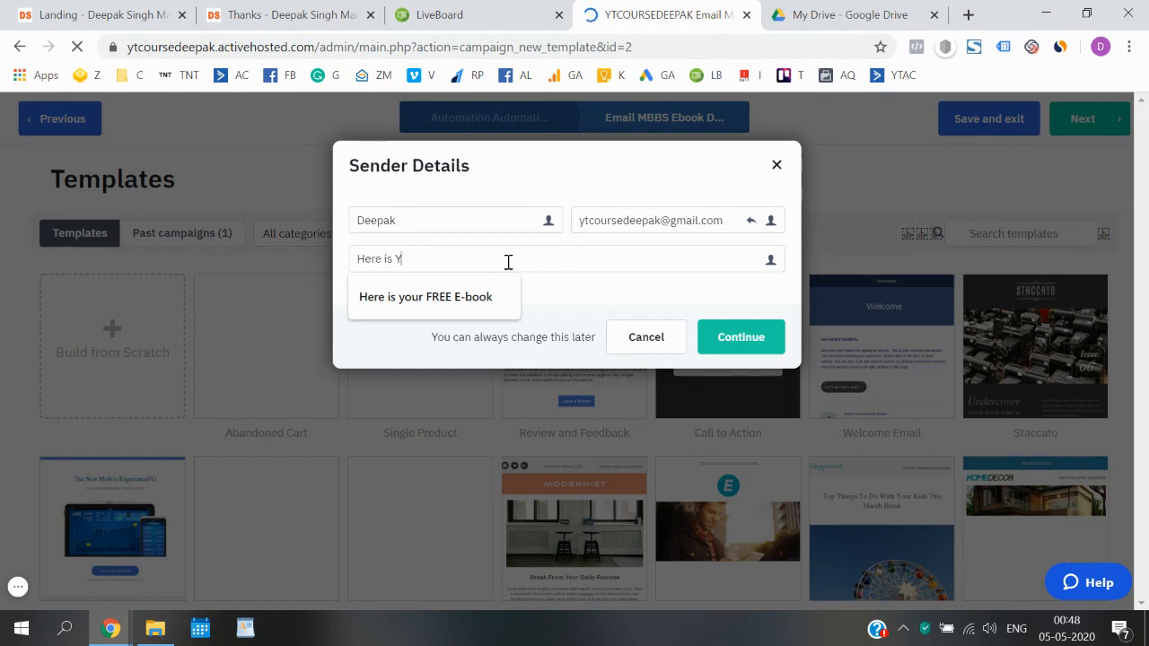
click(480, 291)
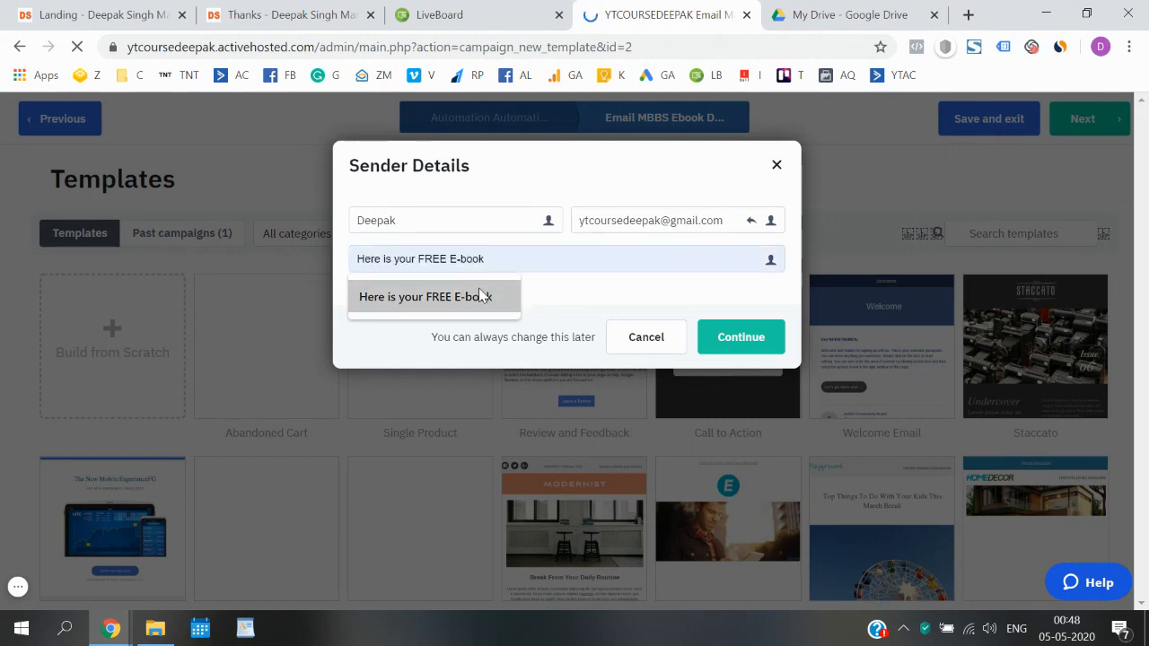
click(736, 337)
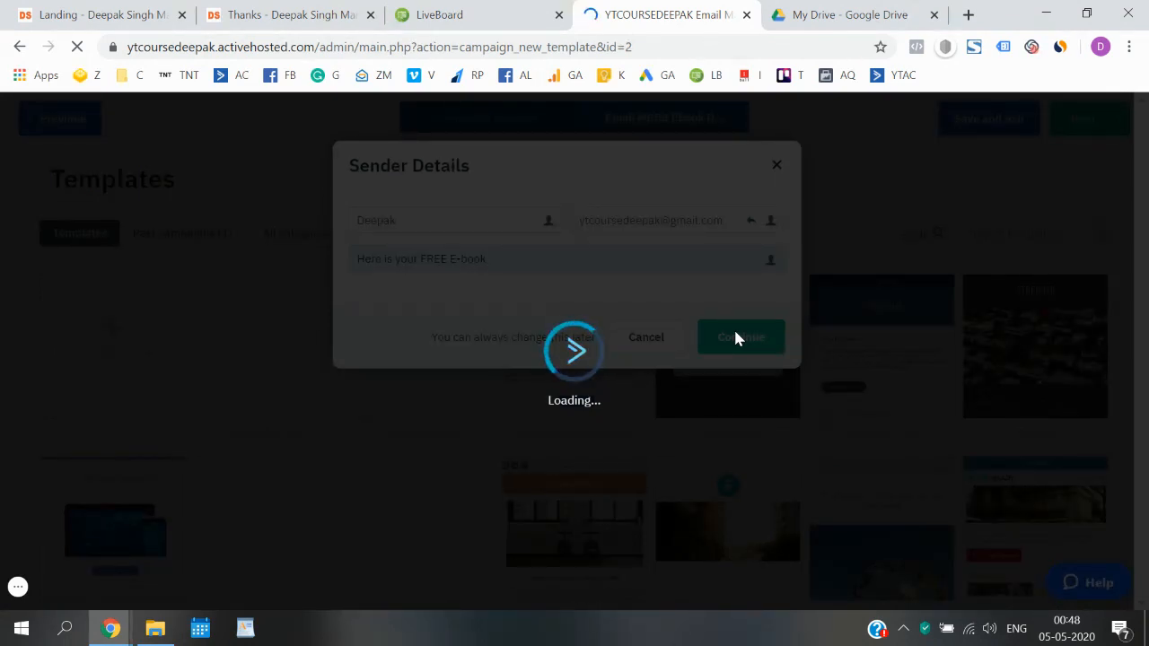
- Switch to the LiveBoard whiteboard while the email editor loads
click(516, 11)
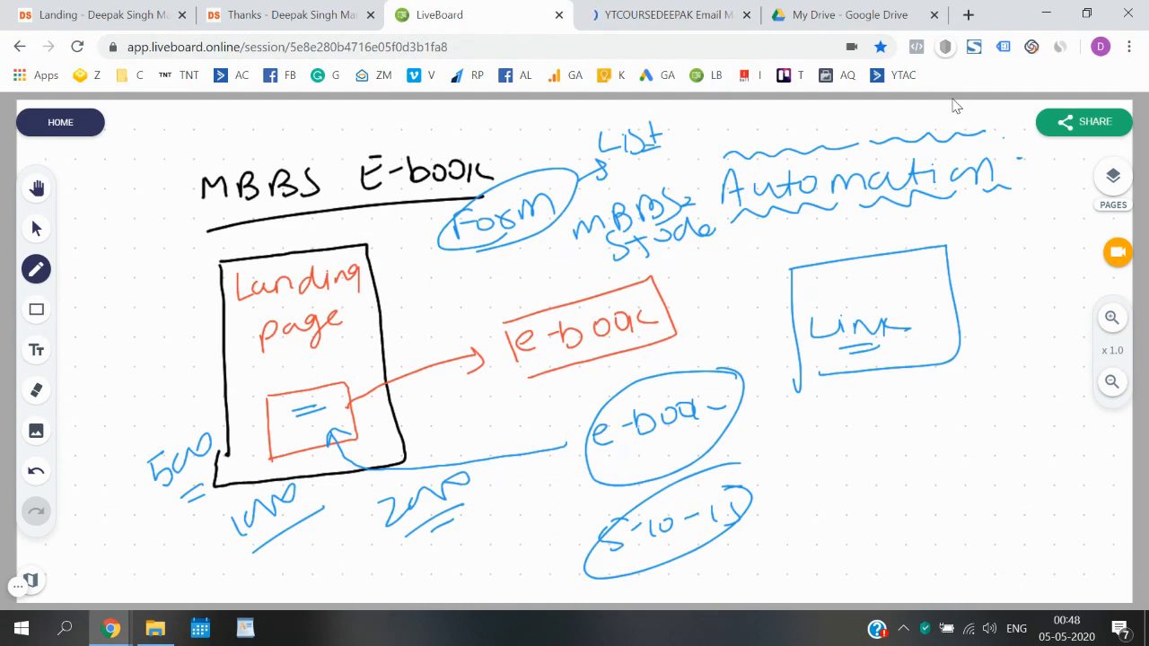
- Add a blank whiteboard page and handwrite 'Here is your Free E-book'
click(1113, 176)
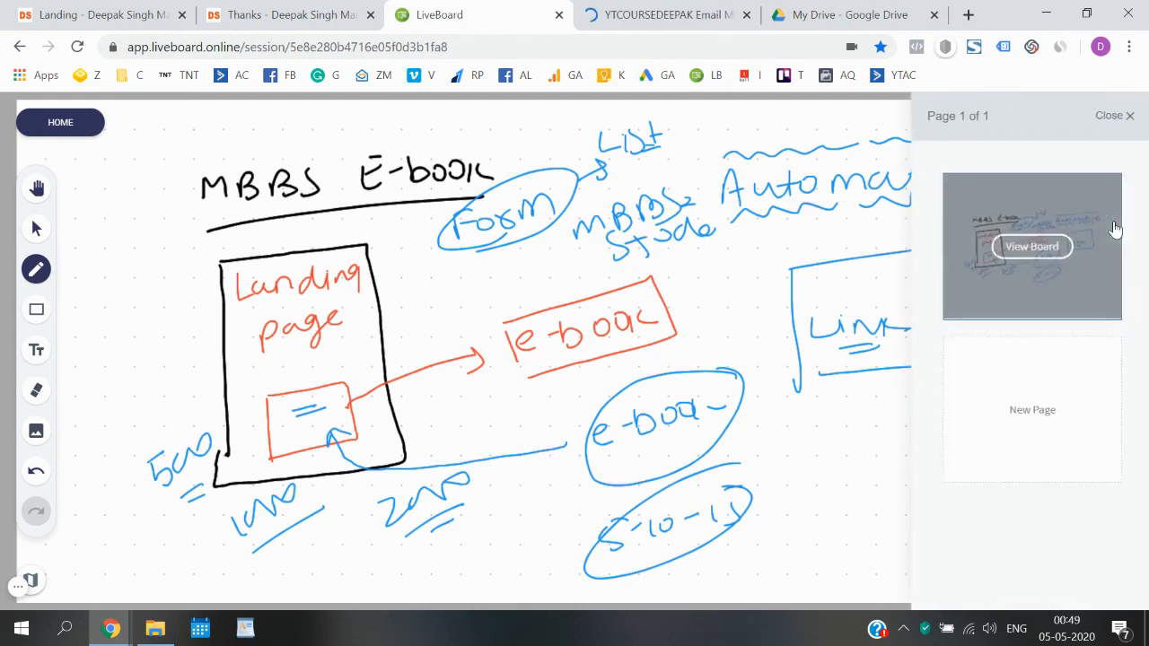
click(1007, 407)
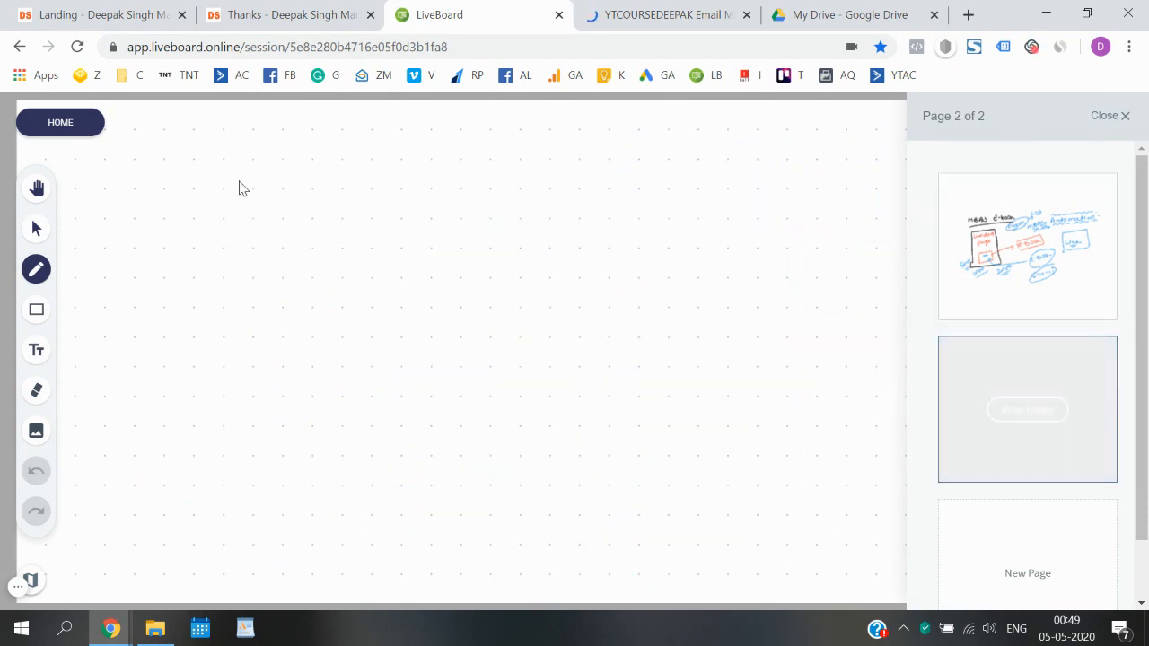
click(1124, 116)
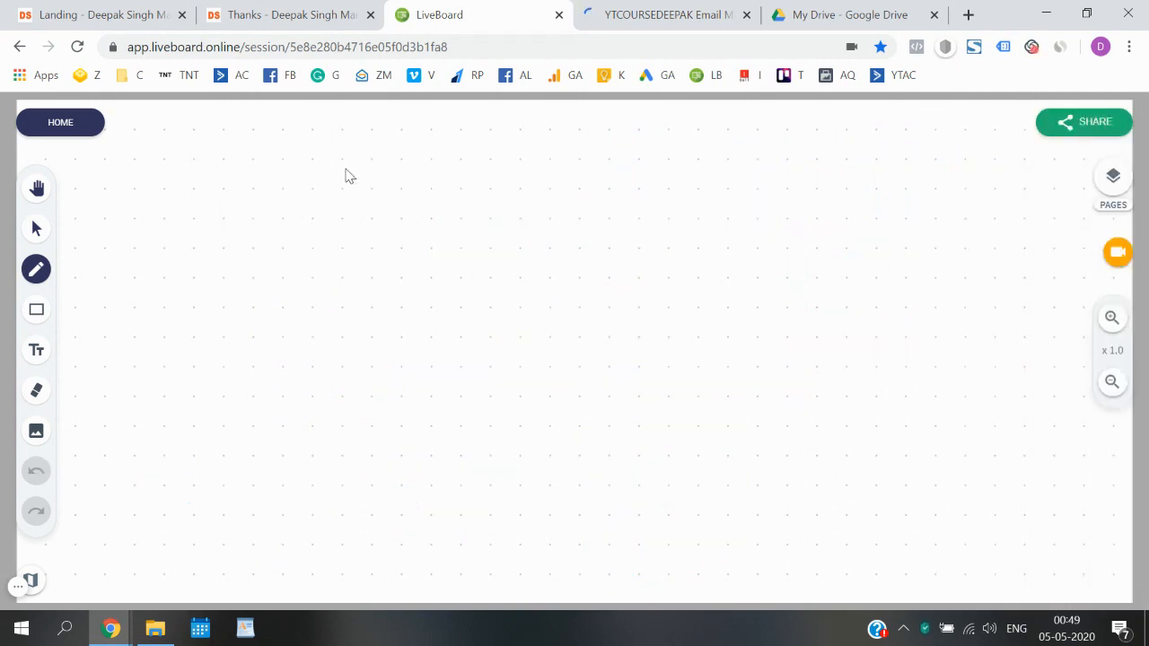
mouse_move(224, 183)
mouse_down()
mouse_move(225, 207)
mouse_move(241, 192)
mouse_up()
mouse_move(240, 182)
mouse_down()
mouse_move(241, 205)
mouse_move(359, 196)
mouse_up()
click(357, 171)
mouse_move(363, 187)
mouse_down()
mouse_move(413, 194)
mouse_move(418, 214)
mouse_move(454, 195)
mouse_move(553, 196)
mouse_up()
mouse_move(557, 168)
mouse_down()
mouse_move(573, 166)
mouse_move(588, 185)
mouse_move(711, 184)
mouse_move(715, 156)
mouse_up()
mouse_move(726, 169)
mouse_down()
mouse_move(766, 185)
mouse_move(811, 170)
mouse_move(821, 194)
mouse_move(824, 182)
mouse_up()
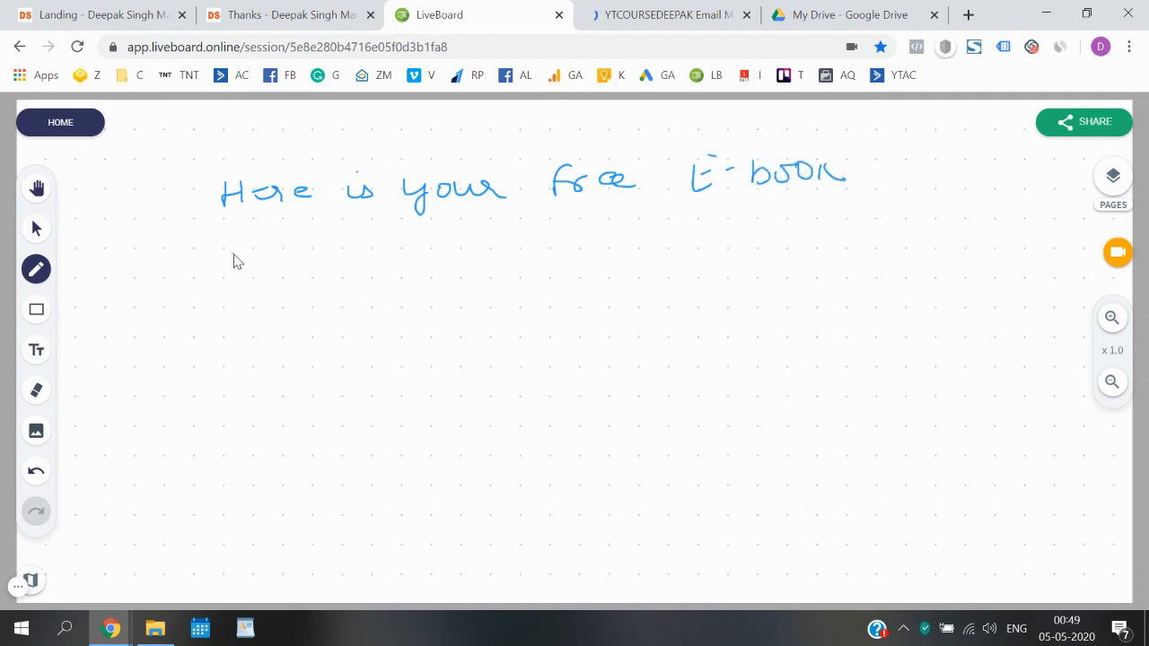
- Handwrite a second subject line, 'Here is your free download'
drag(241, 269, 260, 280)
drag(265, 269, 303, 260)
drag(305, 269, 368, 266)
mouse_move(360, 238)
mouse_down()
mouse_move(436, 285)
mouse_move(490, 251)
mouse_up()
drag(498, 260, 513, 255)
mouse_move(574, 230)
mouse_down()
mouse_move(565, 254)
mouse_move(585, 235)
mouse_up()
mouse_move(585, 253)
mouse_down()
mouse_move(600, 238)
mouse_move(652, 235)
mouse_move(725, 251)
mouse_move(788, 230)
mouse_move(808, 248)
mouse_up()
drag(829, 210, 831, 236)
drag(851, 221, 899, 230)
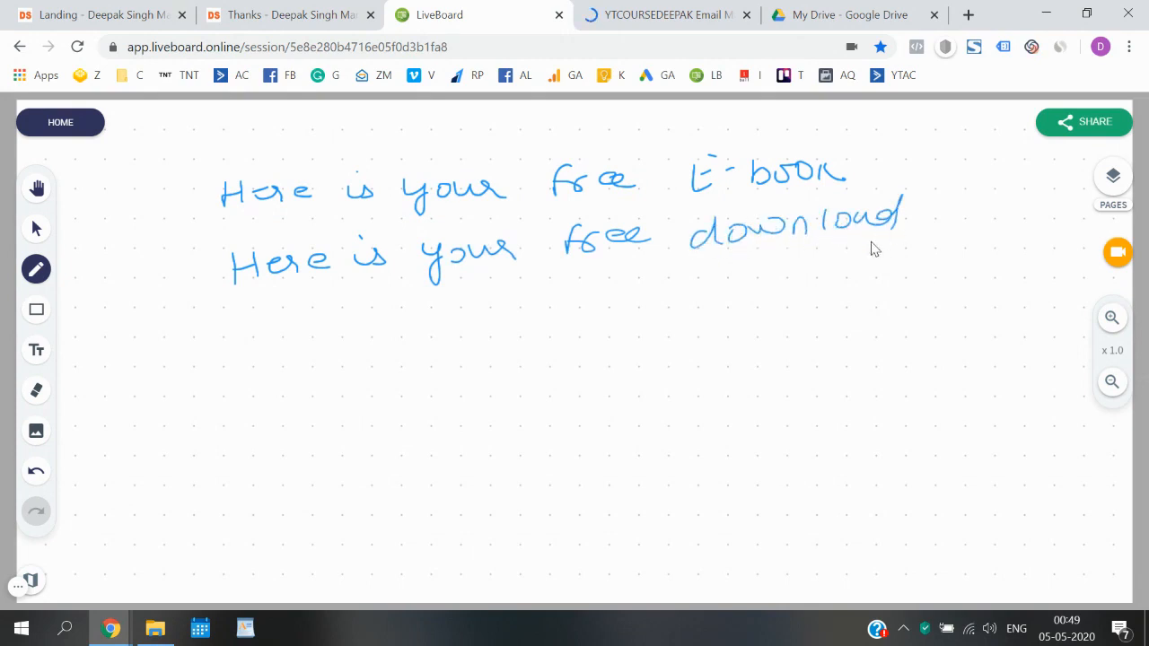
- Write 'Download your E-book' and 'Congratulations', then bracket all four subject lines
mouse_move(249, 325)
mouse_down()
mouse_move(284, 347)
mouse_move(362, 326)
mouse_move(429, 330)
mouse_move(454, 298)
mouse_move(499, 321)
mouse_move(712, 293)
mouse_move(821, 297)
mouse_up()
mouse_move(284, 397)
mouse_down()
mouse_move(289, 428)
mouse_move(473, 382)
mouse_move(564, 379)
mouse_move(514, 369)
mouse_up()
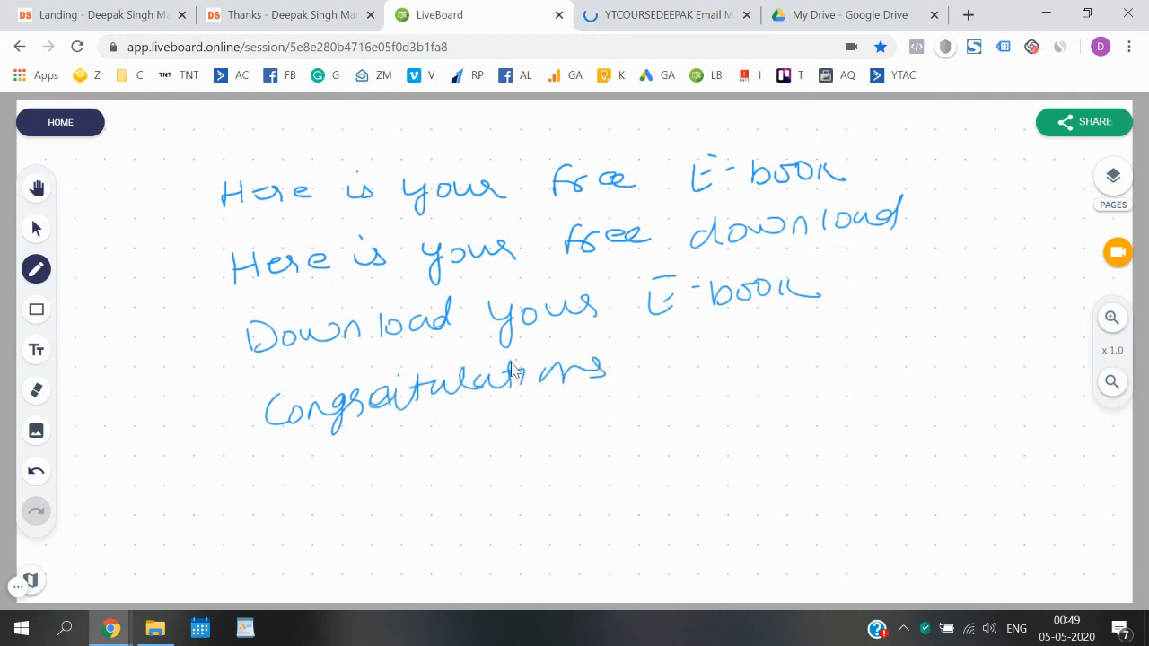
mouse_move(201, 190)
mouse_down()
mouse_move(188, 323)
mouse_move(236, 421)
mouse_up()
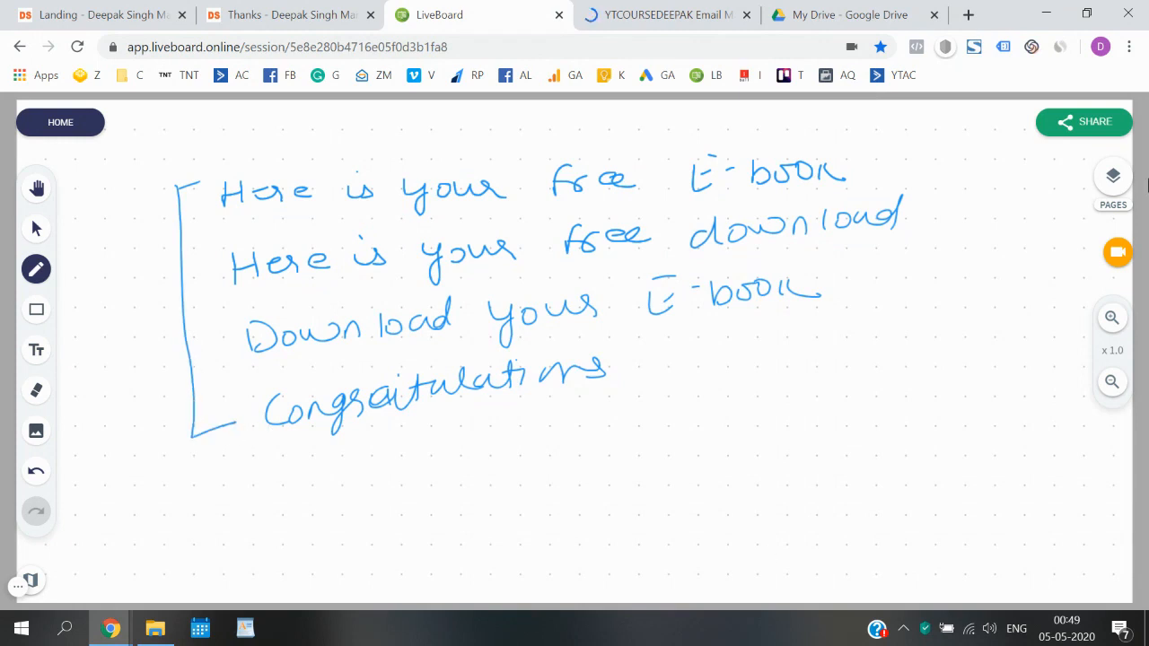
click(664, 14)
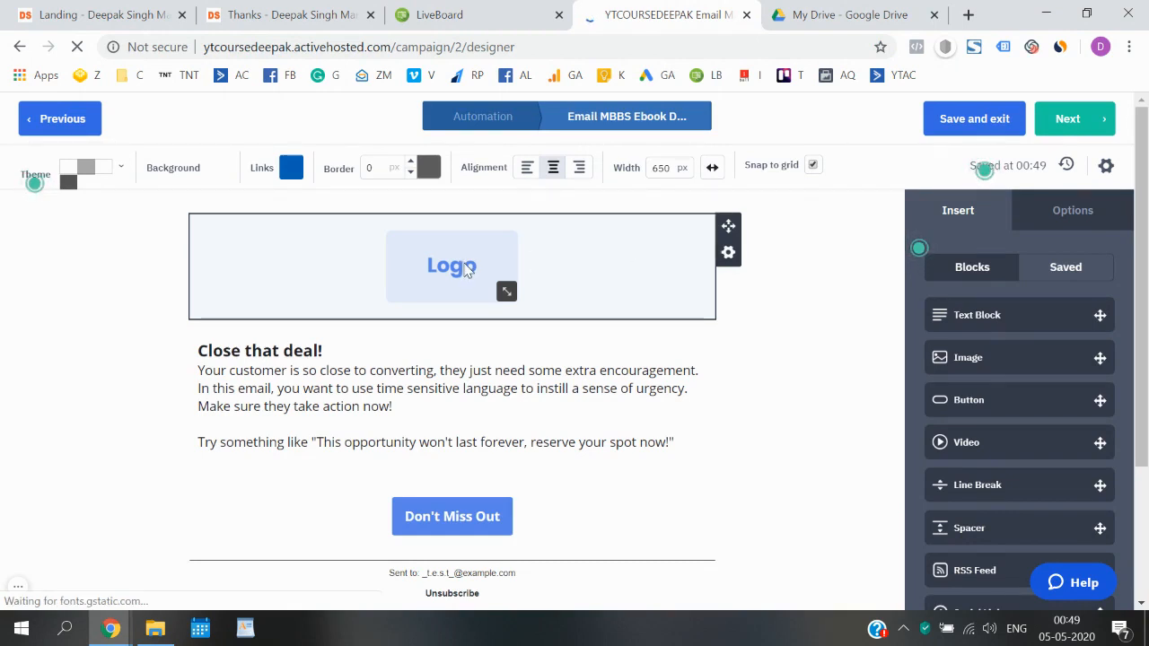
- Delete the Logo image block from the email
click(453, 266)
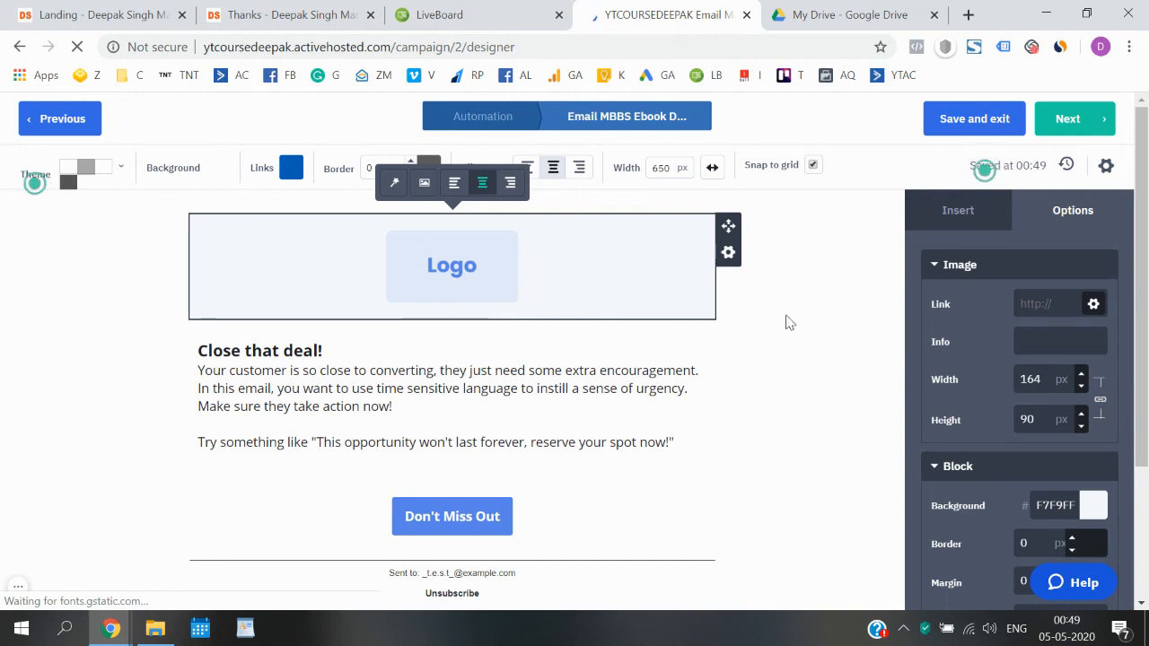
scroll(1026, 379, down, 3)
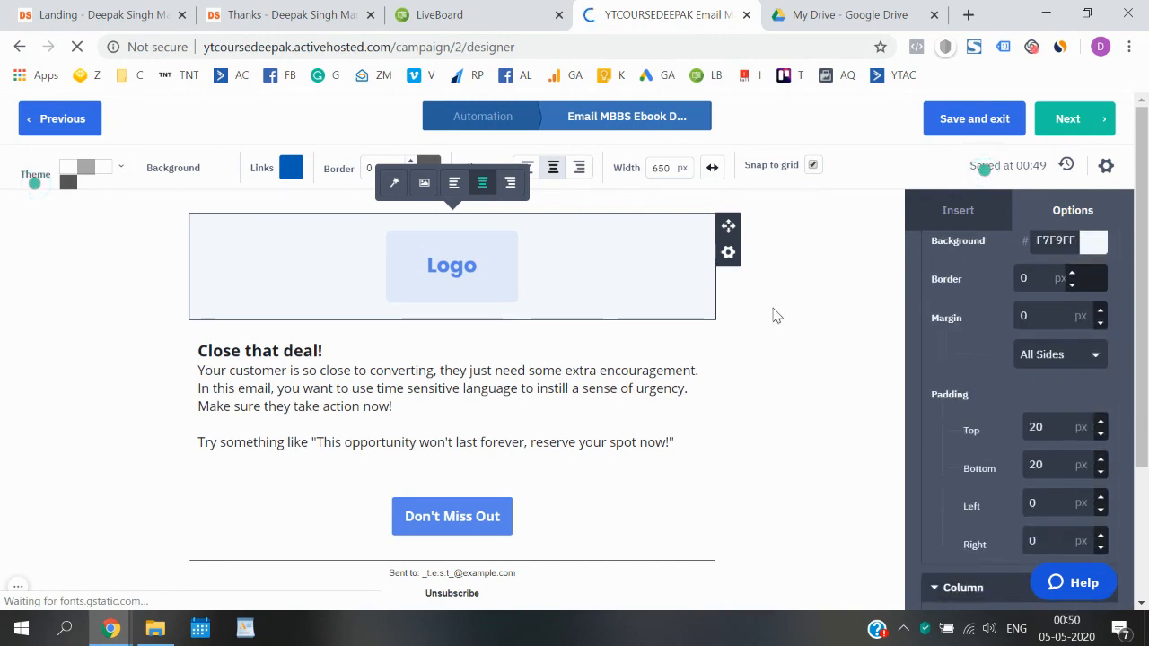
click(776, 315)
click(725, 254)
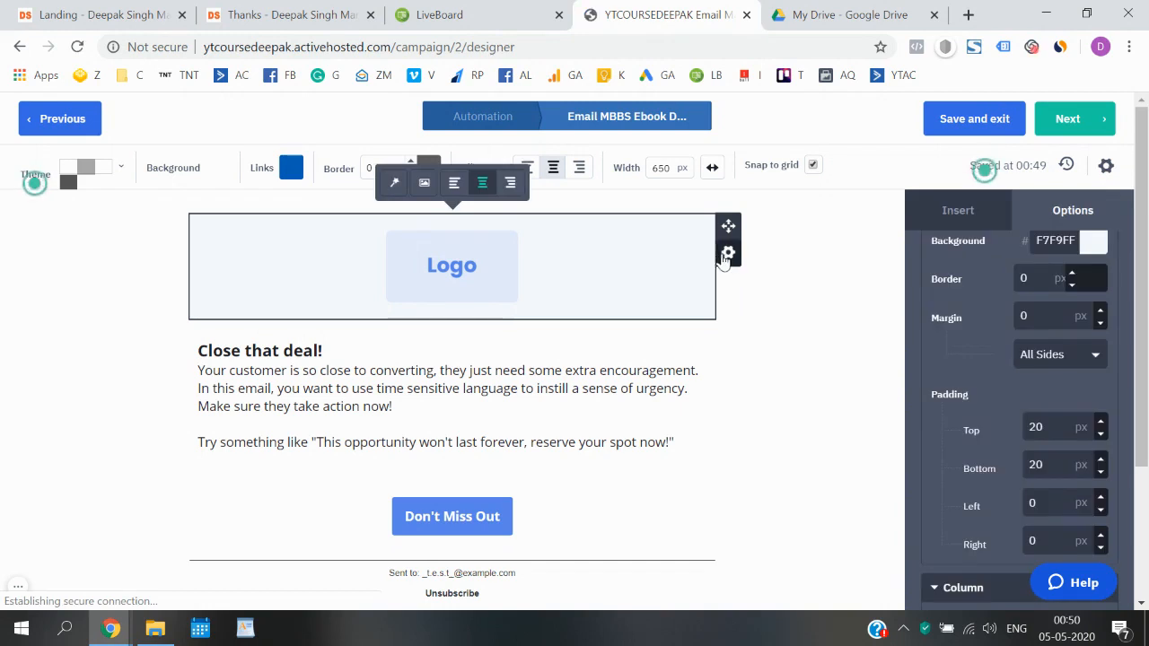
click(729, 256)
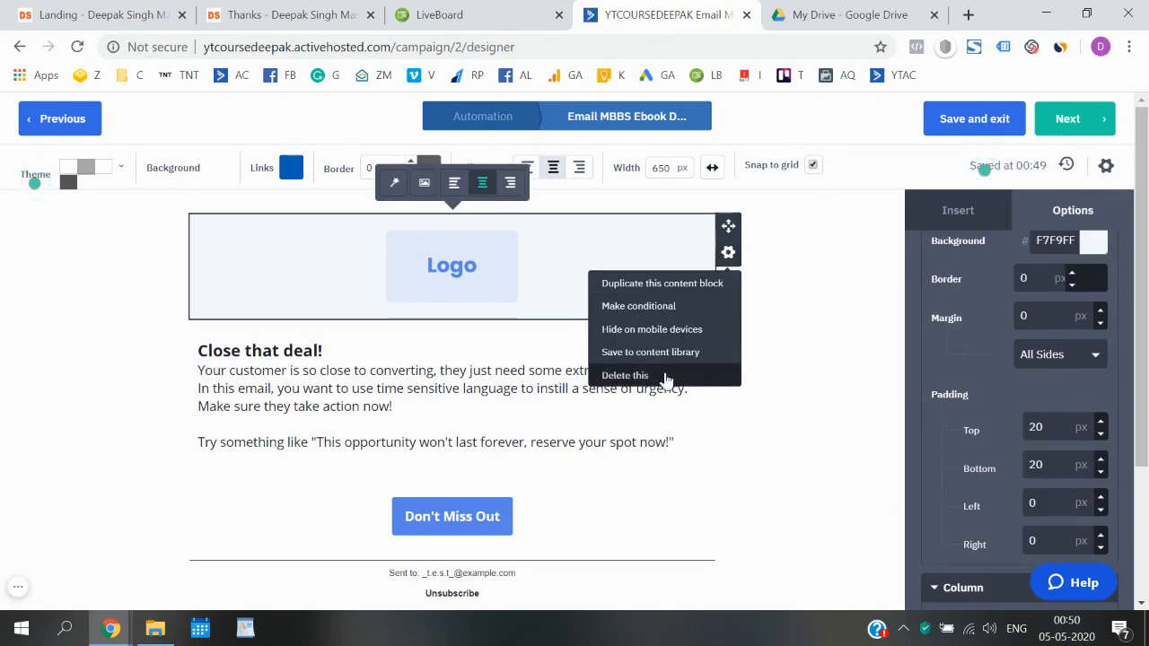
click(668, 375)
click(709, 376)
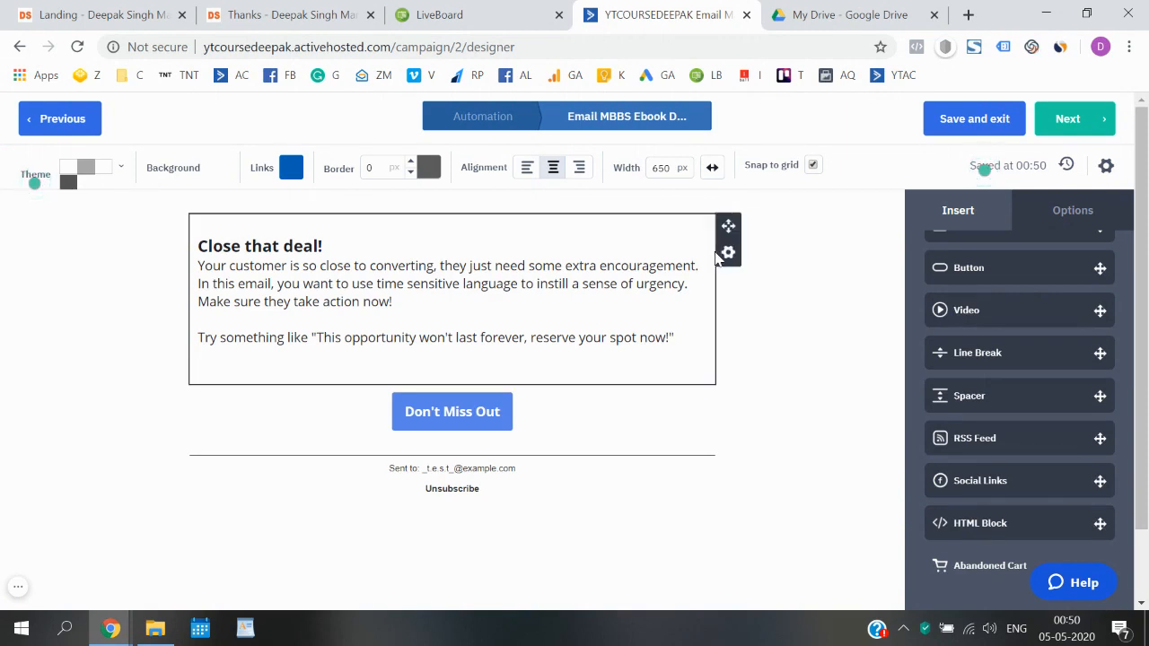
- Delete the sample text block and the 'Don't Miss Out' button block
click(728, 252)
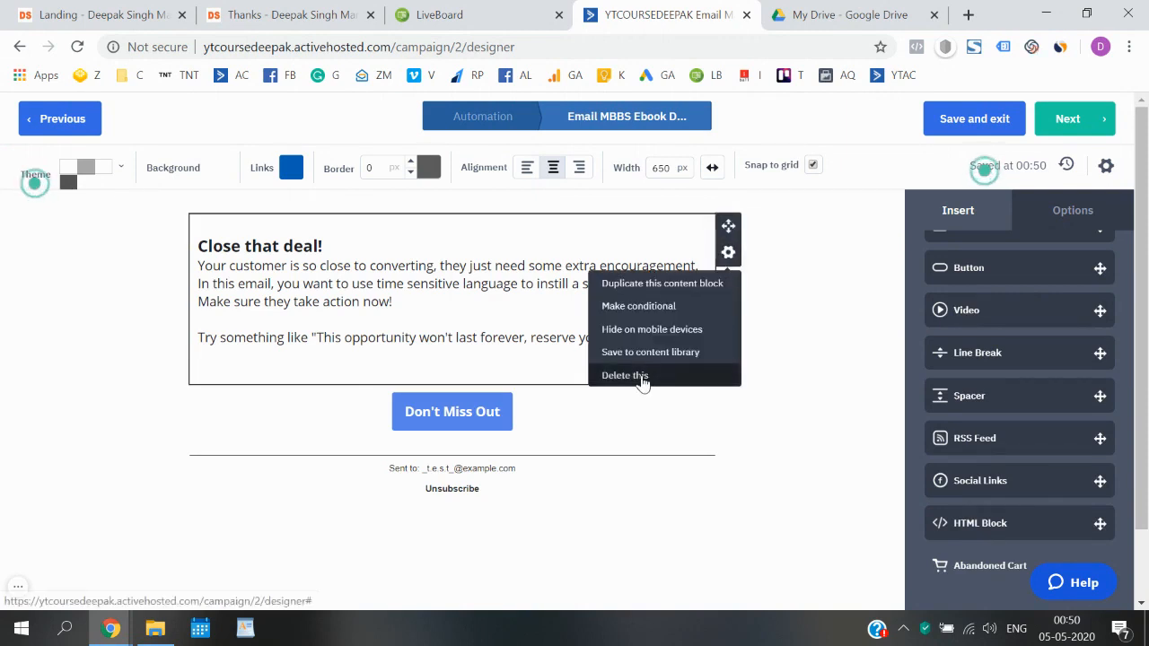
click(643, 381)
click(701, 380)
mouse_move(572, 239)
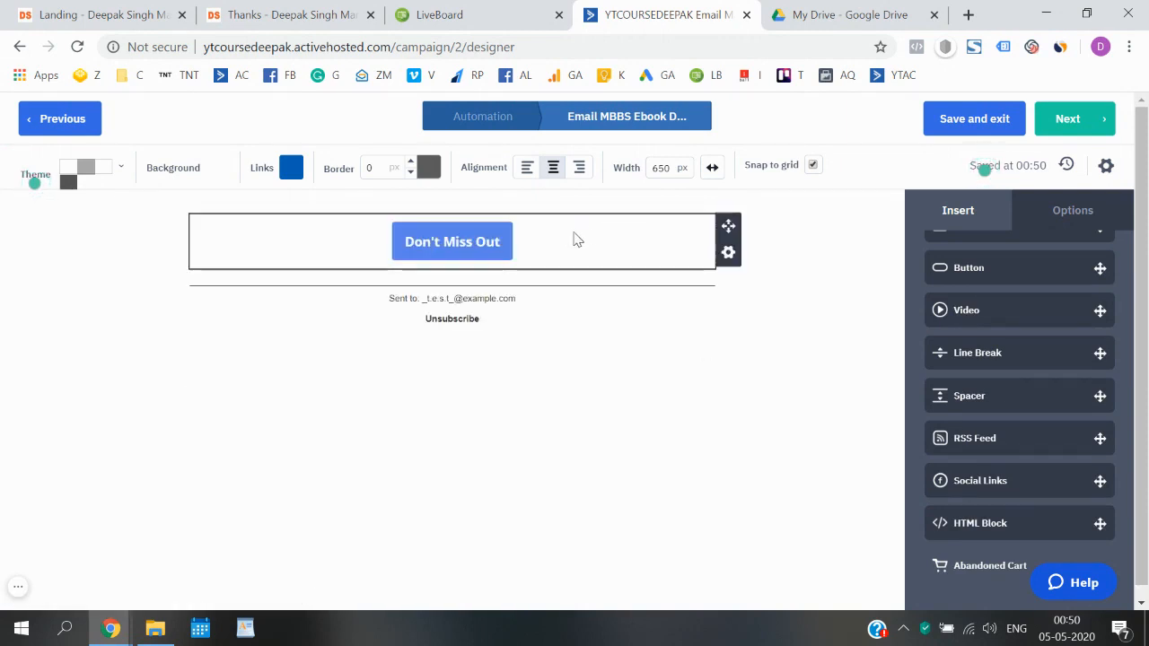
click(726, 254)
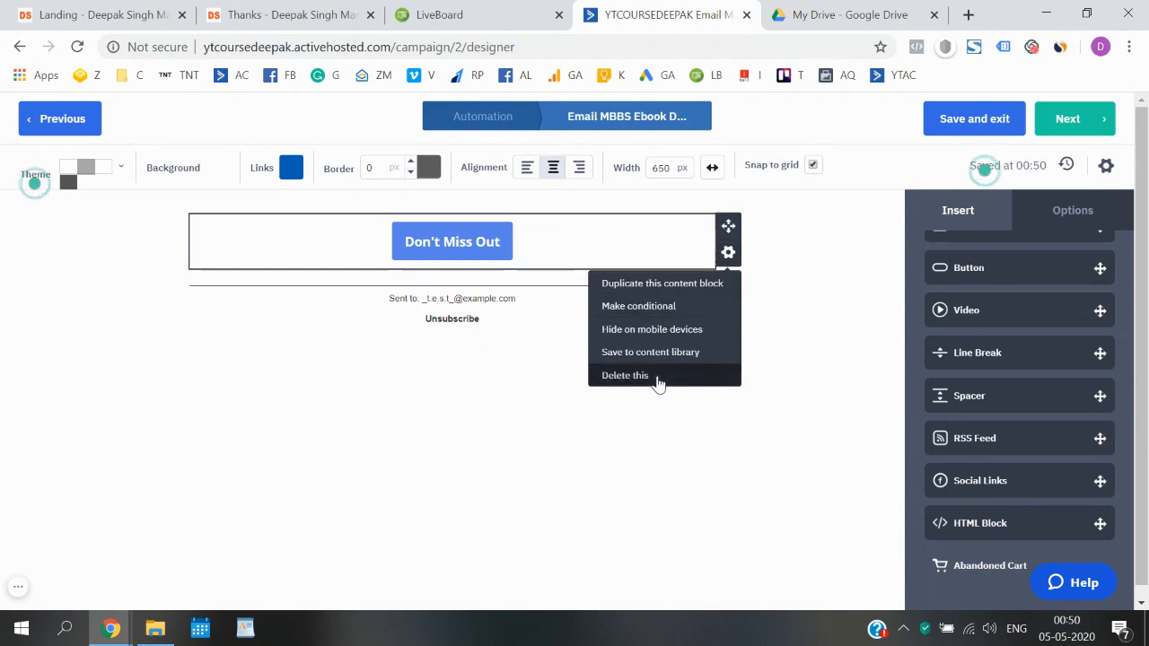
click(658, 379)
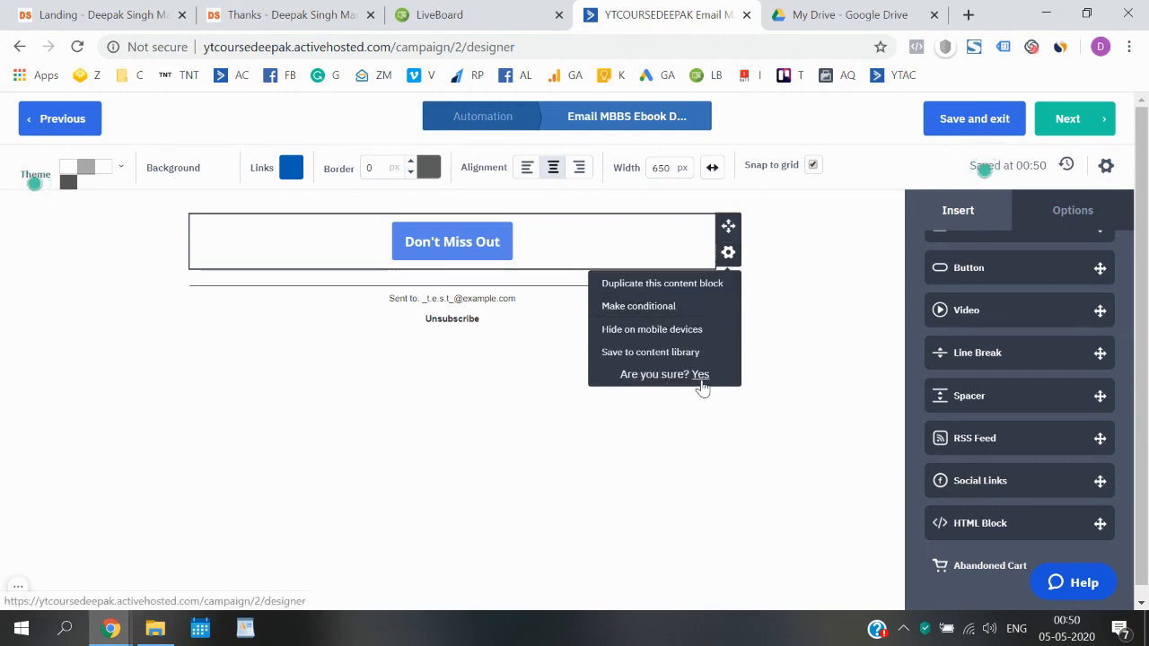
click(700, 376)
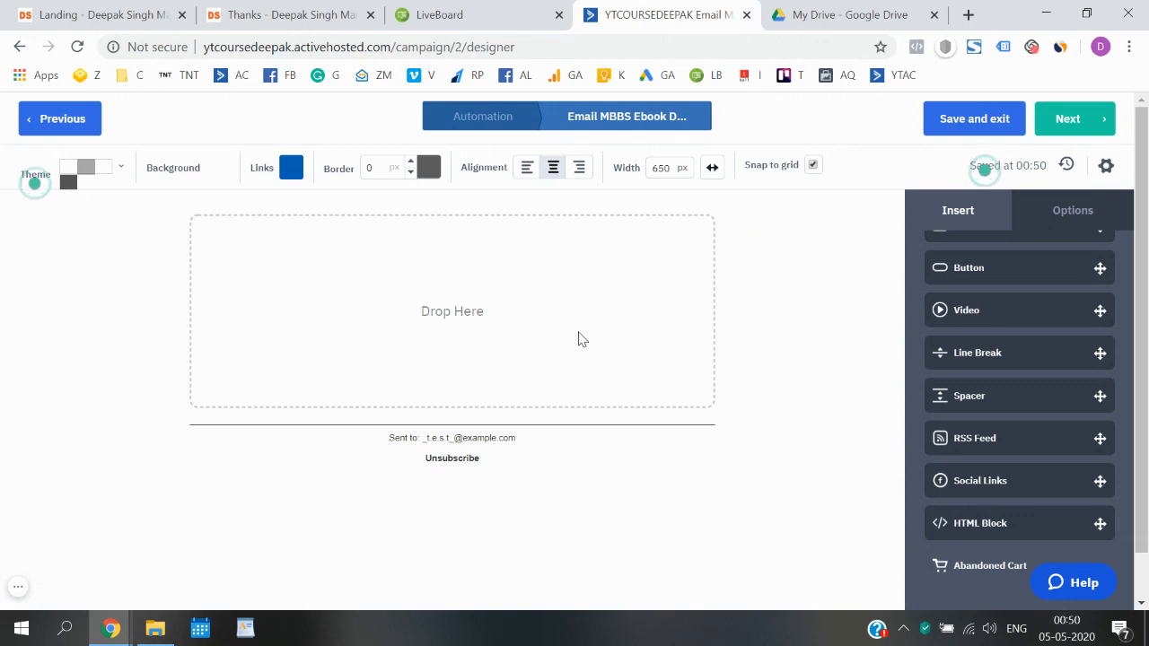
scroll(975, 320, up, 3)
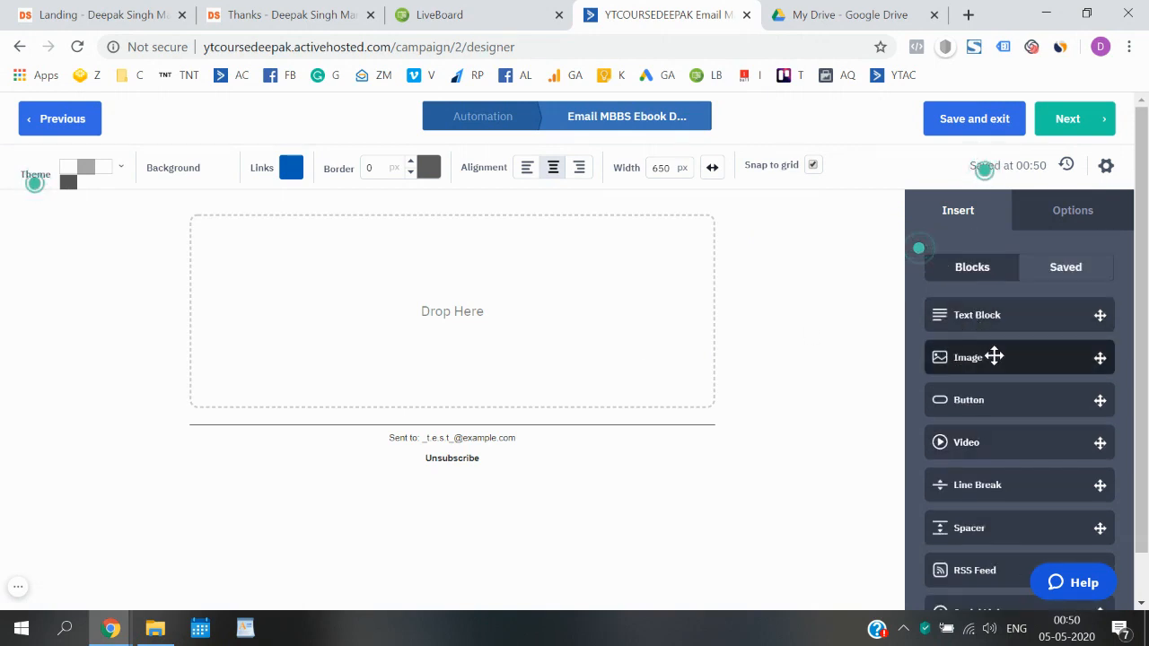
- Drag image blocks from the Insert panel into the empty email body
drag(993, 357, 467, 299)
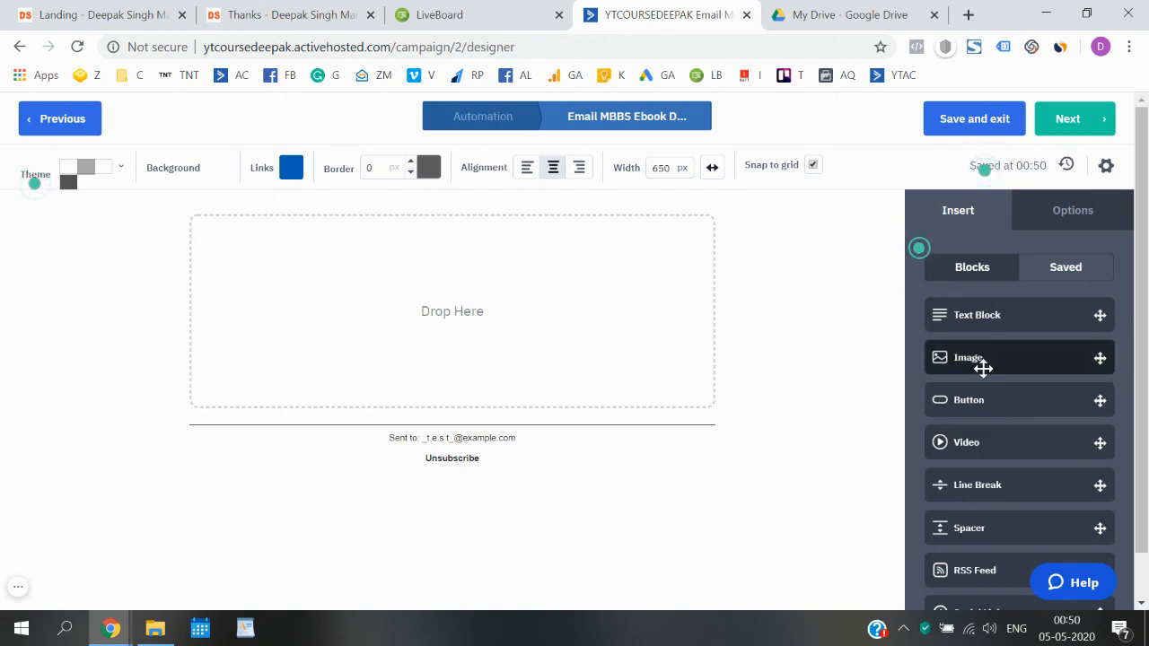
drag(983, 360, 462, 332)
drag(1011, 357, 279, 294)
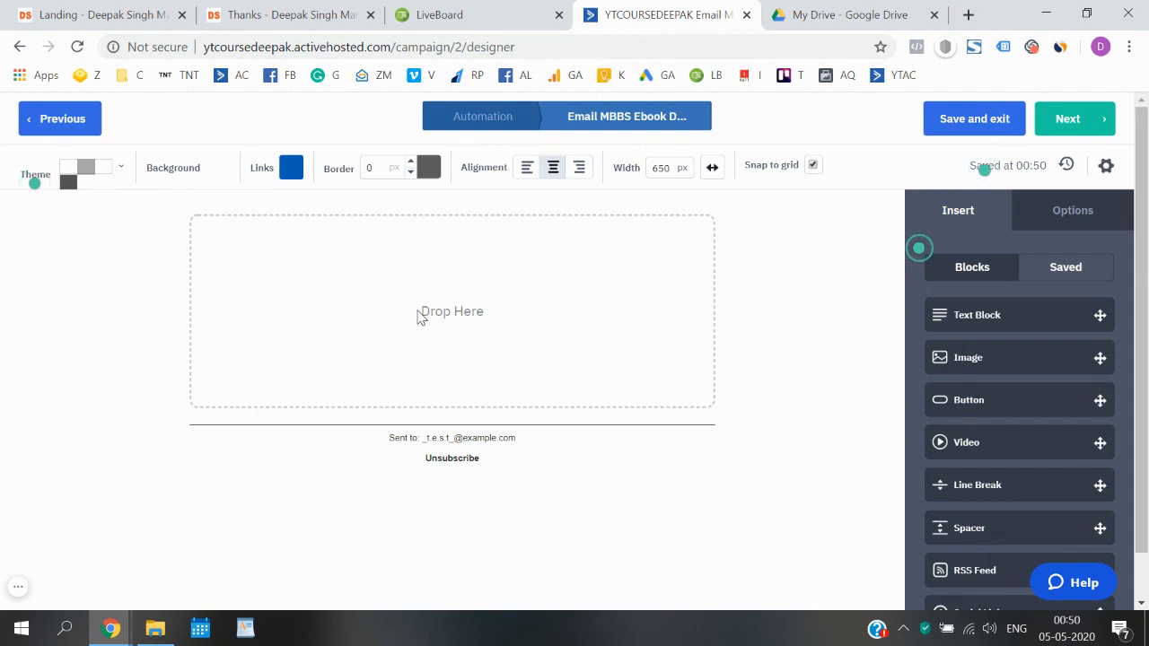
drag(1011, 356, 455, 308)
scroll(641, 393, down, 2)
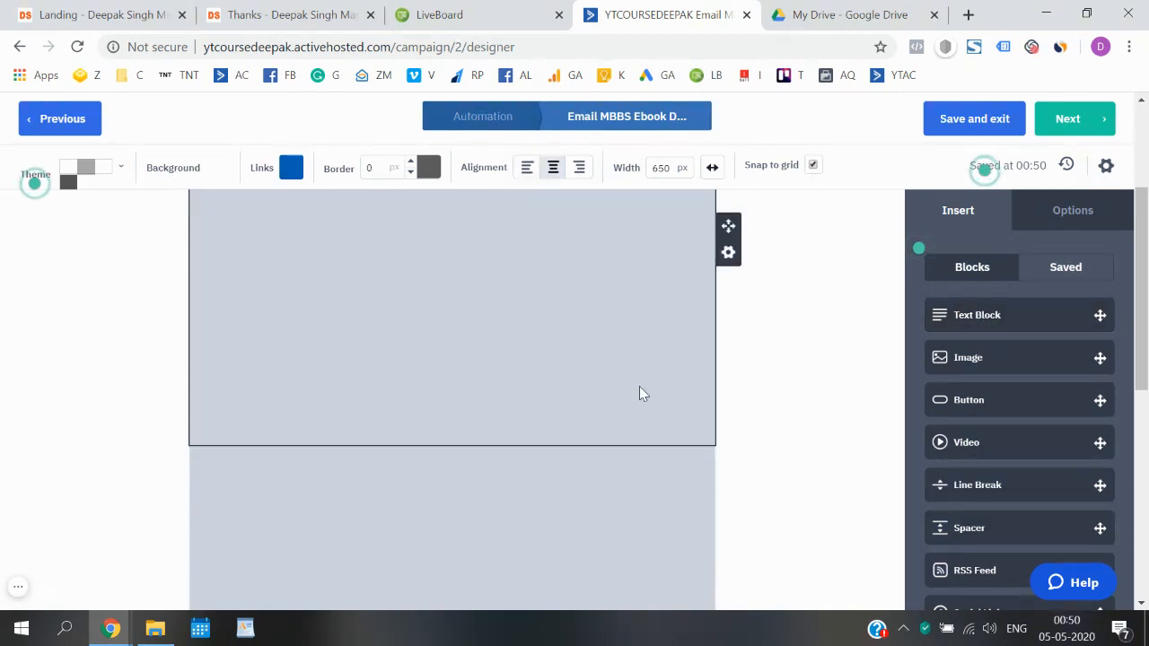
scroll(497, 366, down, 5)
scroll(498, 365, up, 8)
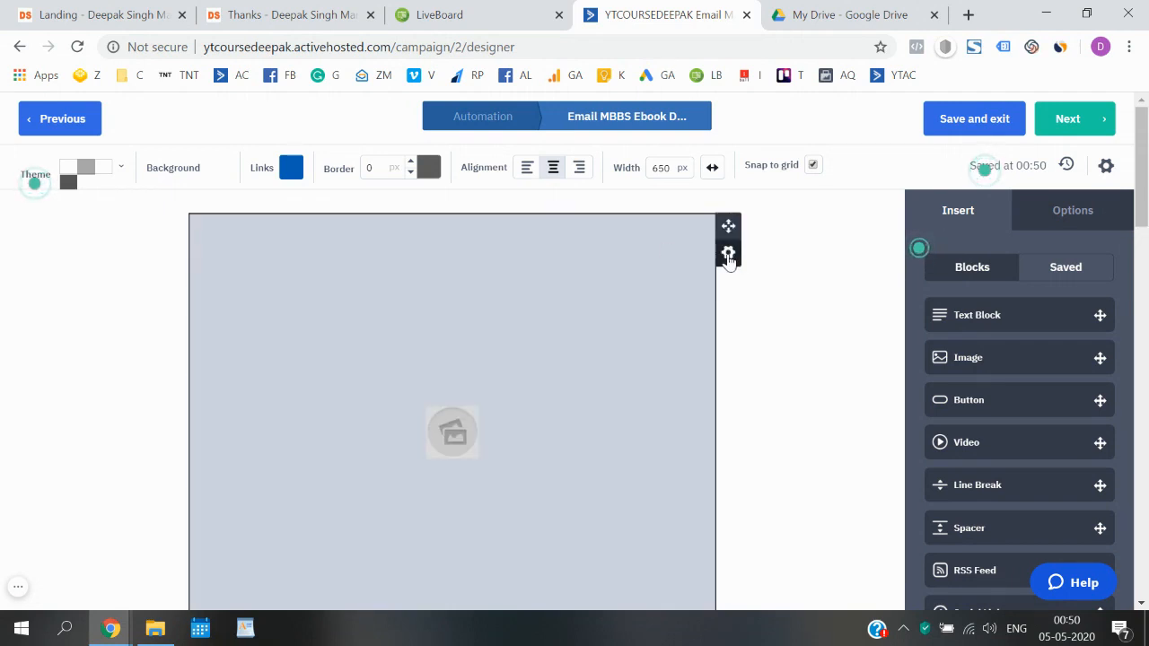
- Delete the first extra image block from the email
click(728, 254)
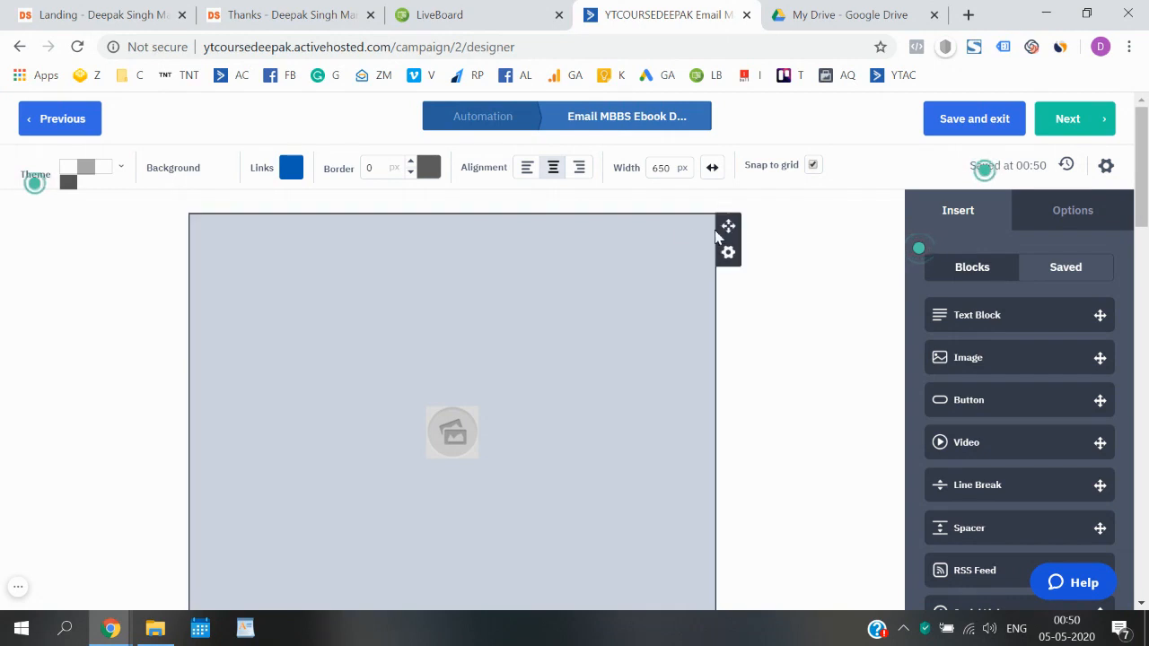
click(728, 260)
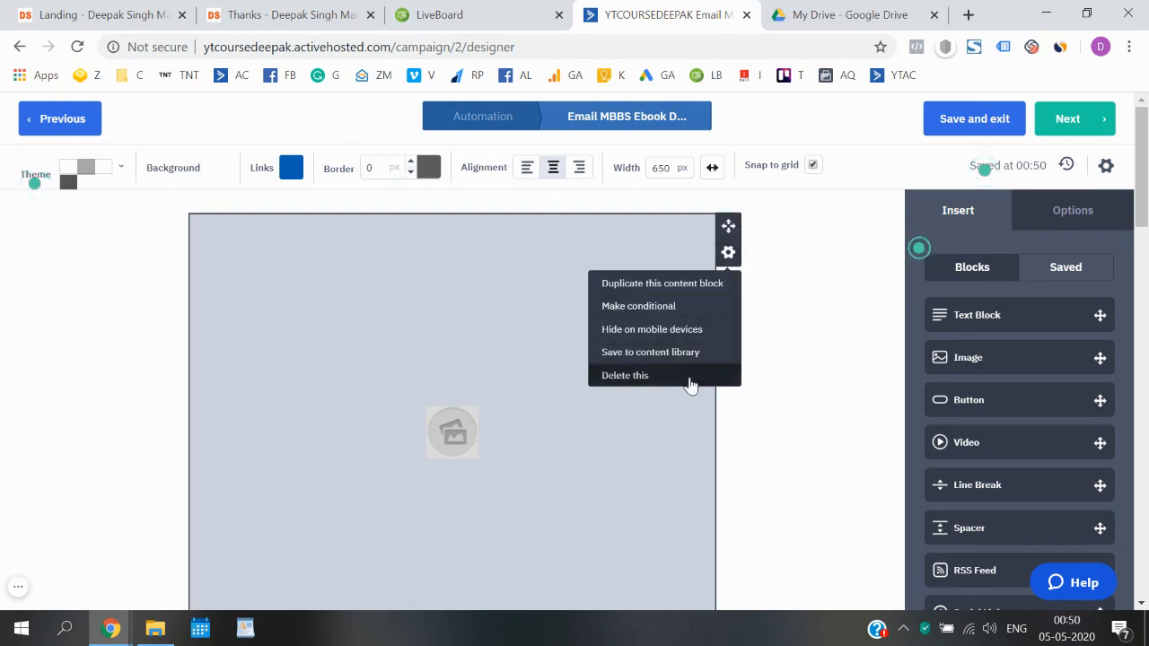
click(691, 377)
click(702, 381)
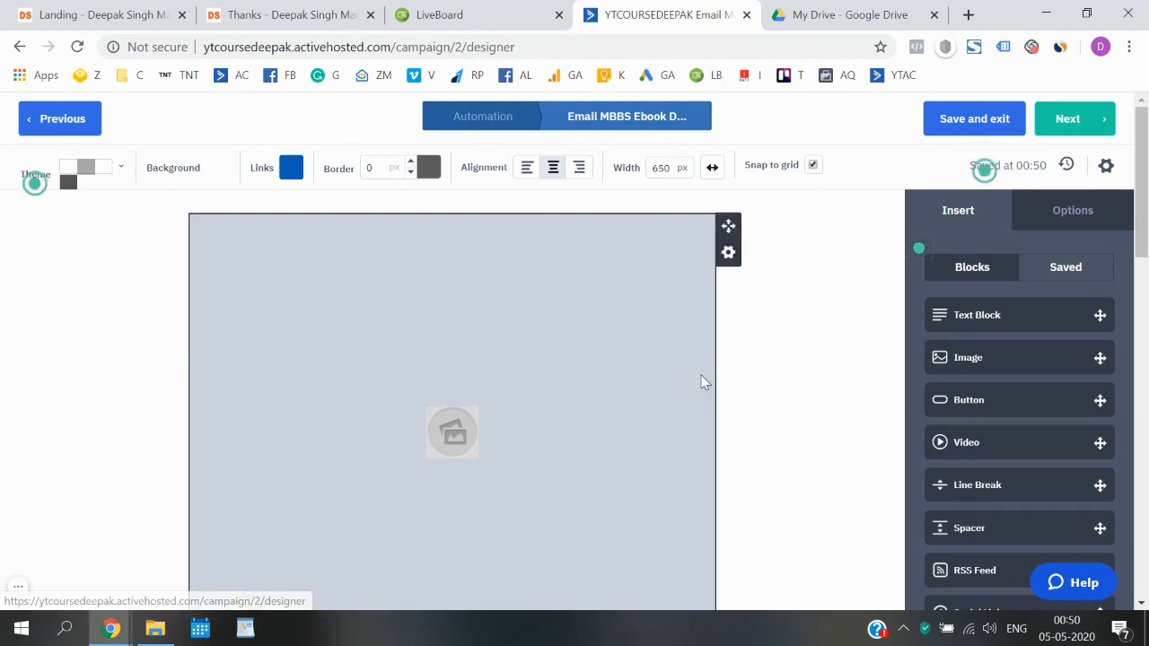
scroll(574, 363, down, 10)
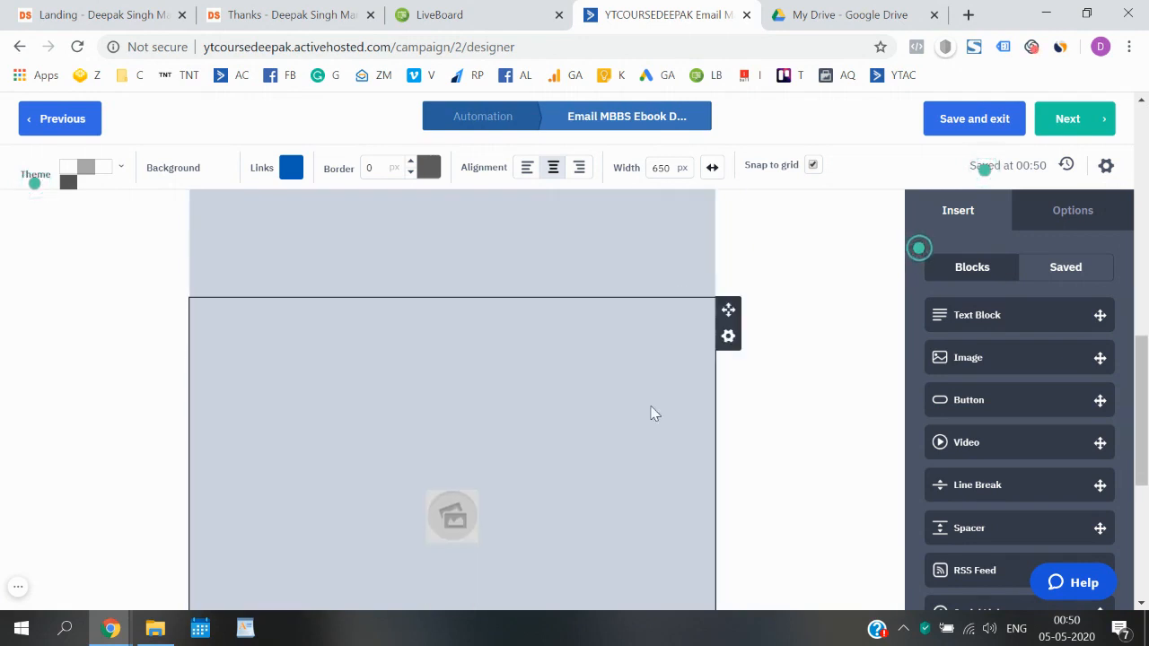
scroll(655, 413, up, 5)
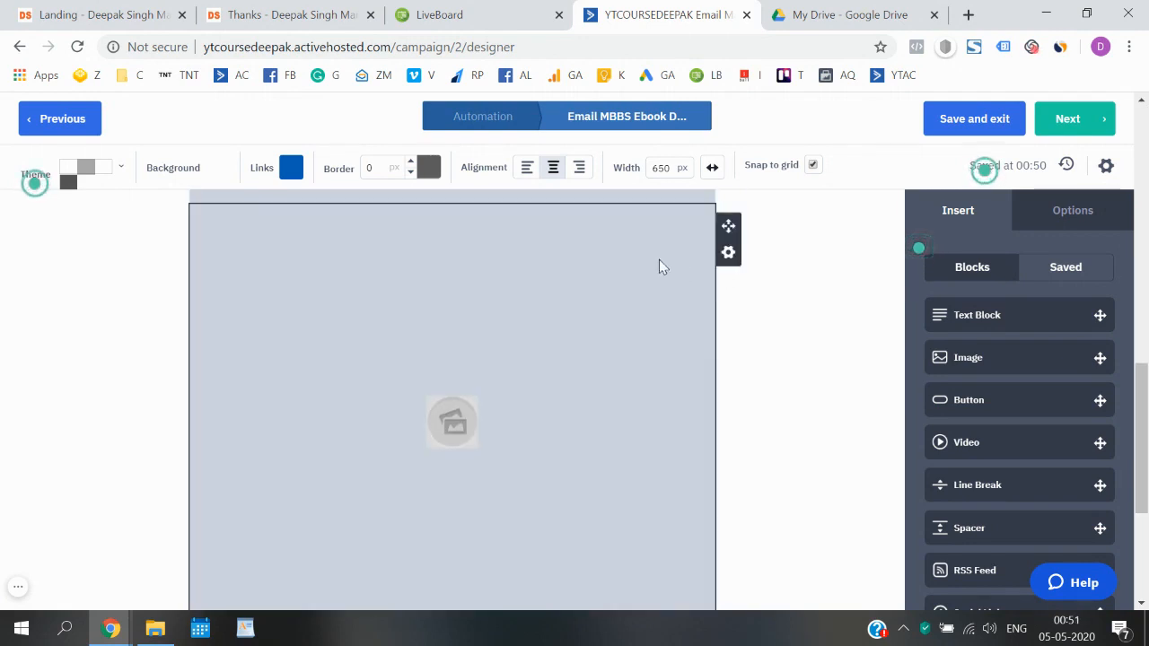
- Delete two more duplicate image blocks
click(731, 262)
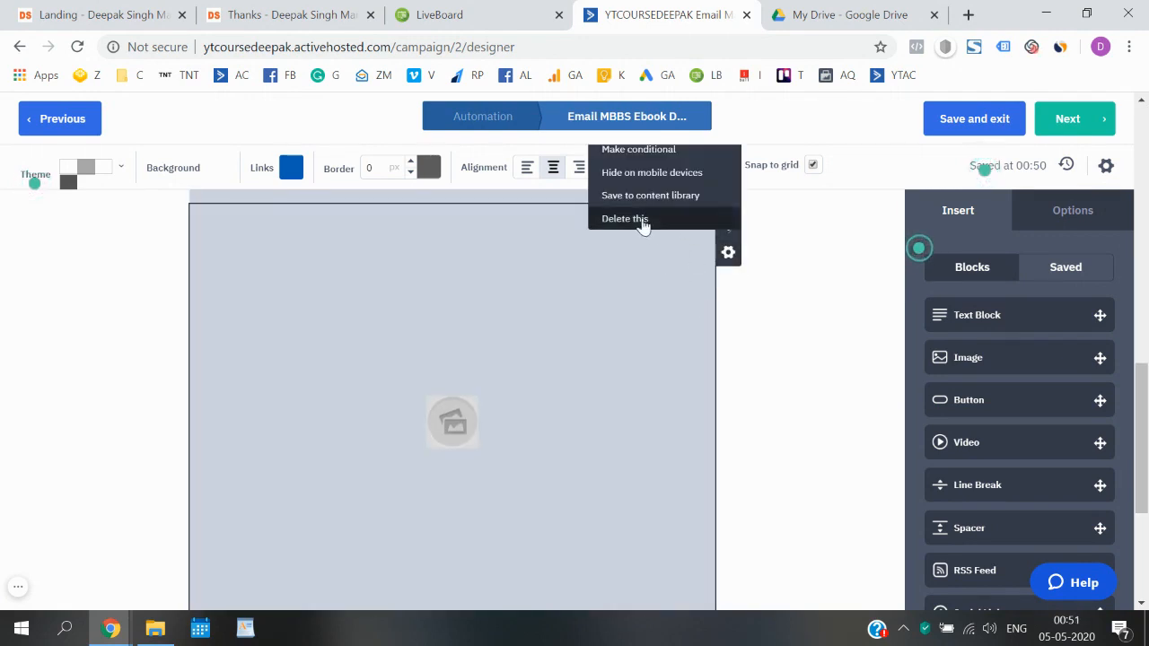
click(643, 219)
click(698, 218)
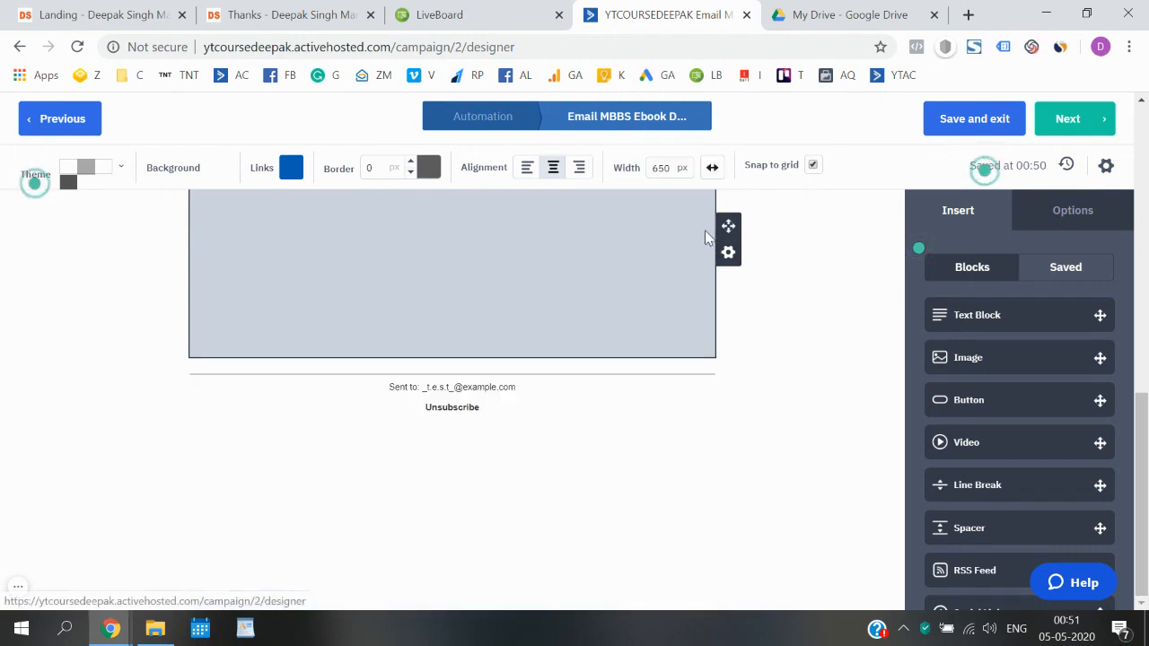
click(729, 255)
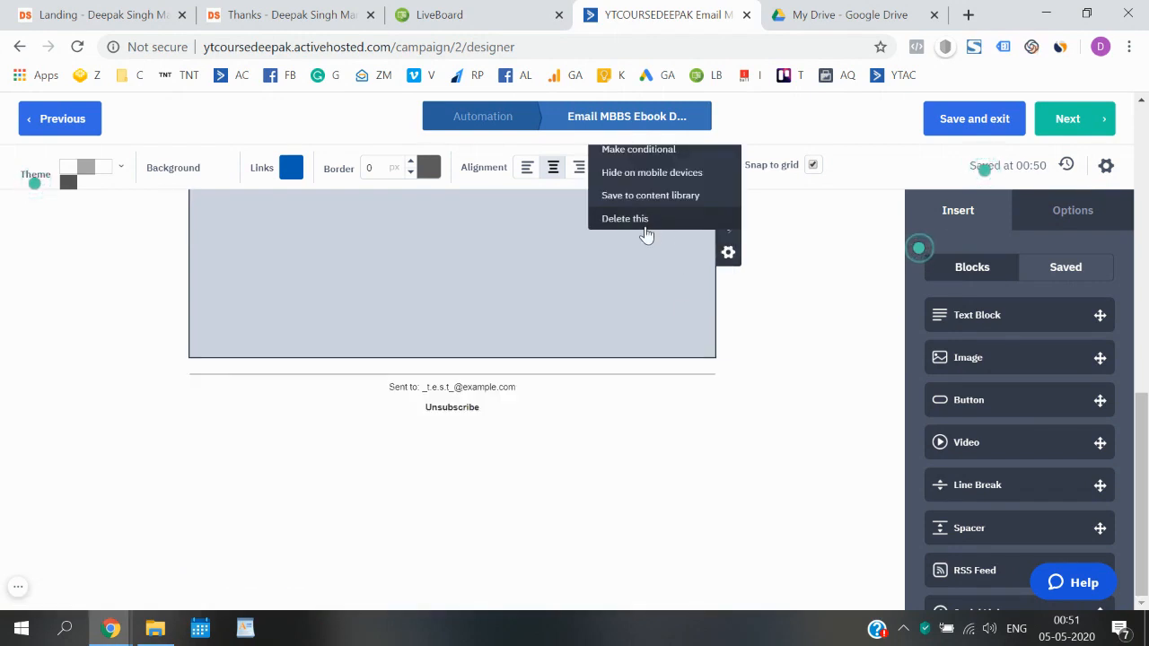
click(654, 224)
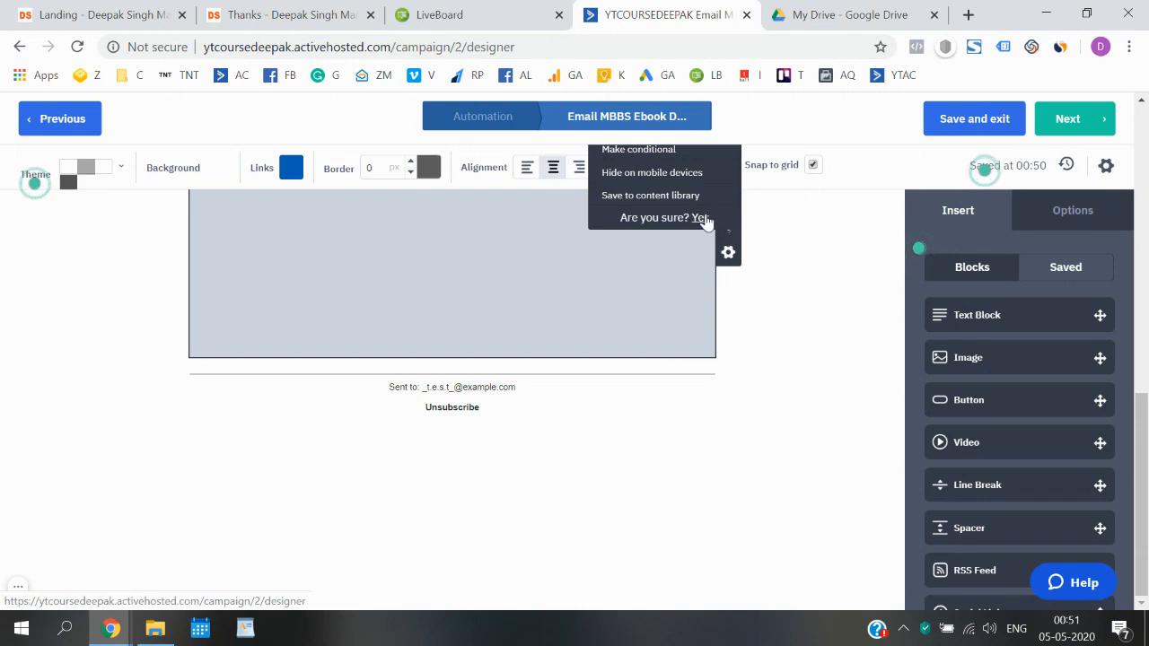
click(697, 218)
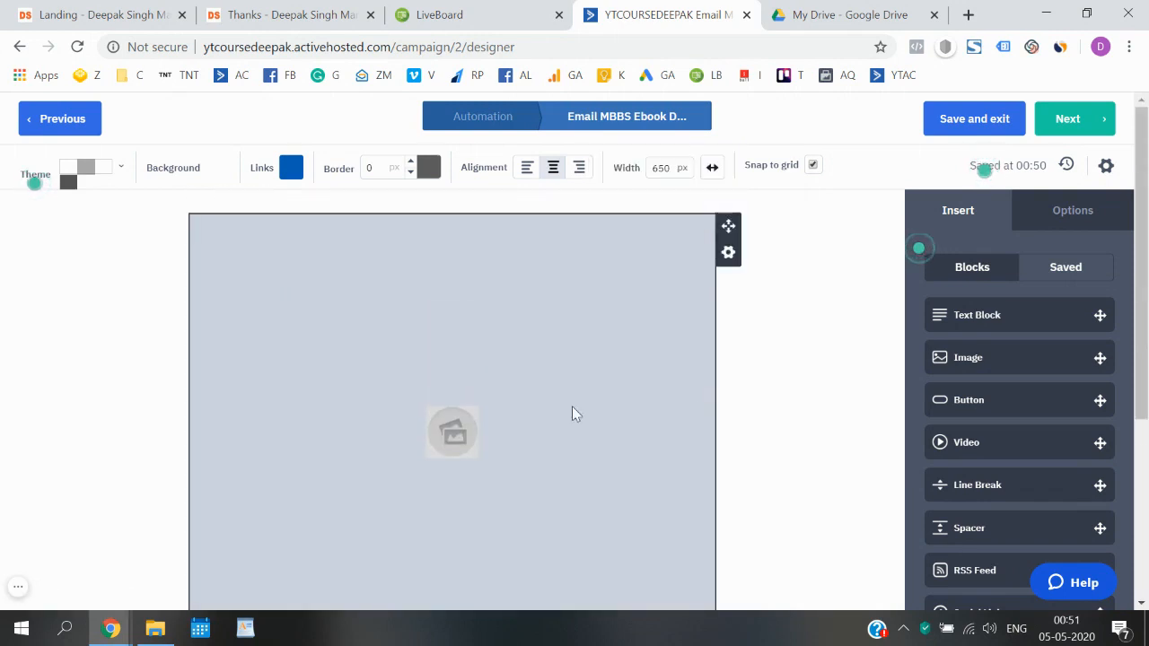
- Close the Image Manager and delete the last remaining image block
scroll(447, 413, down, 1)
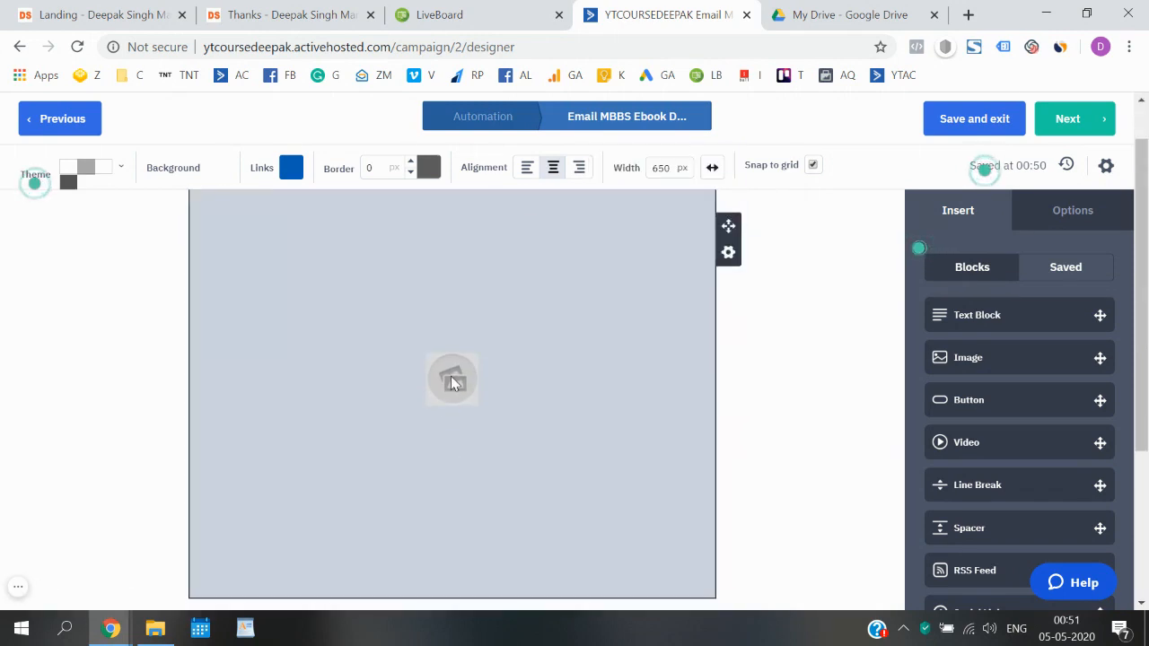
click(452, 384)
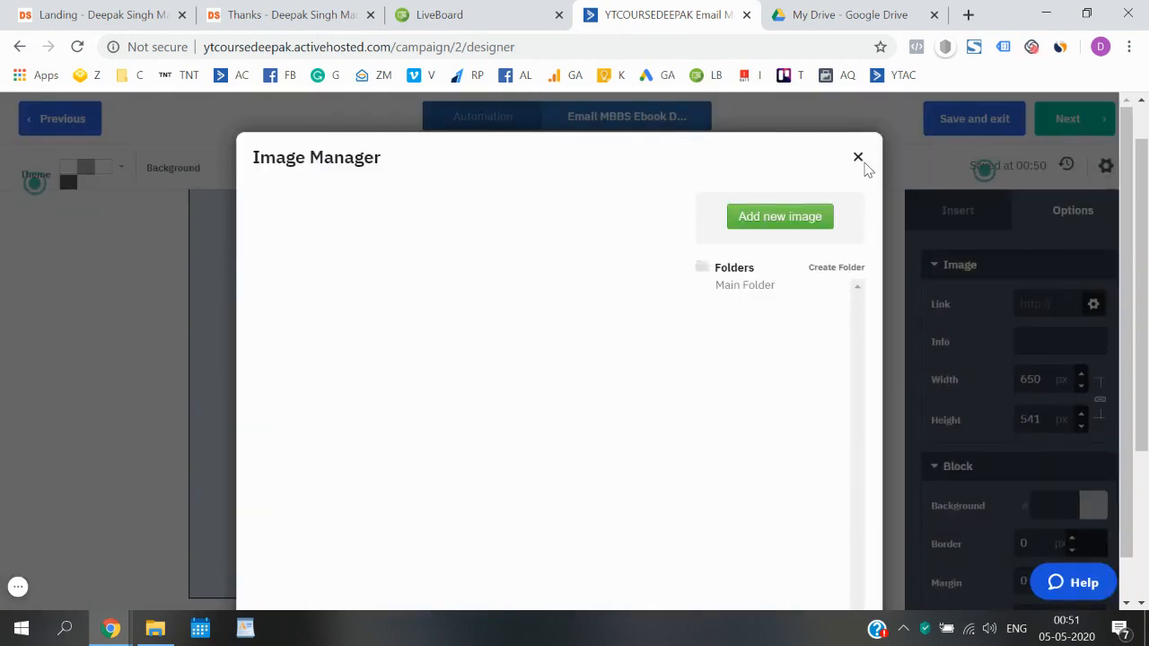
click(860, 169)
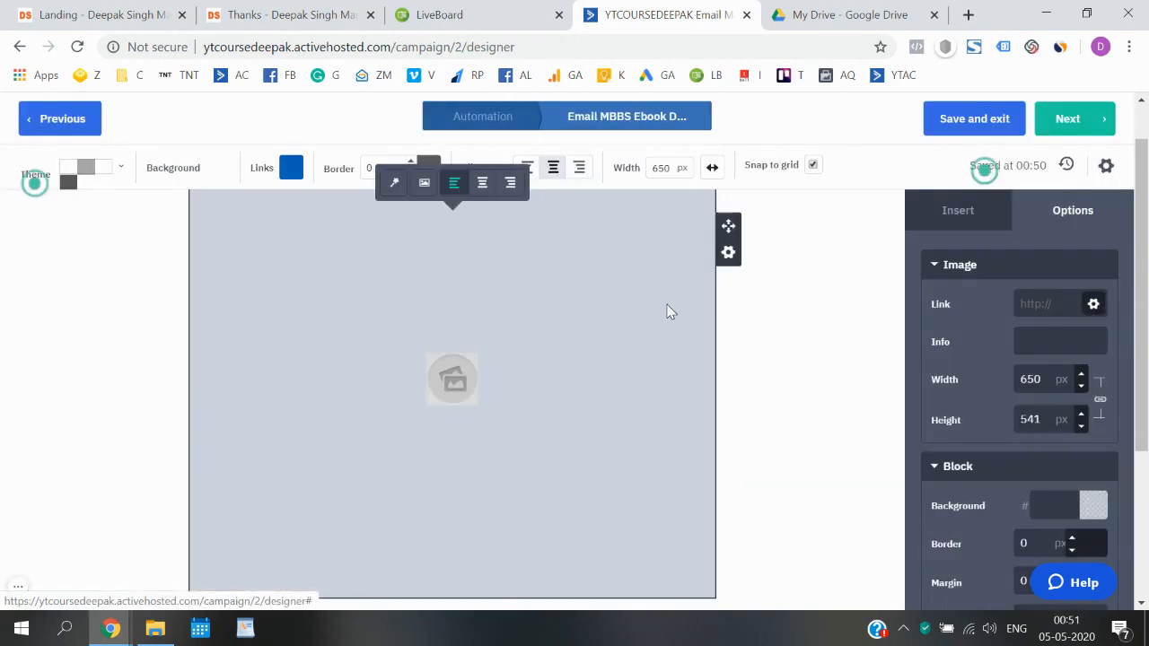
click(727, 253)
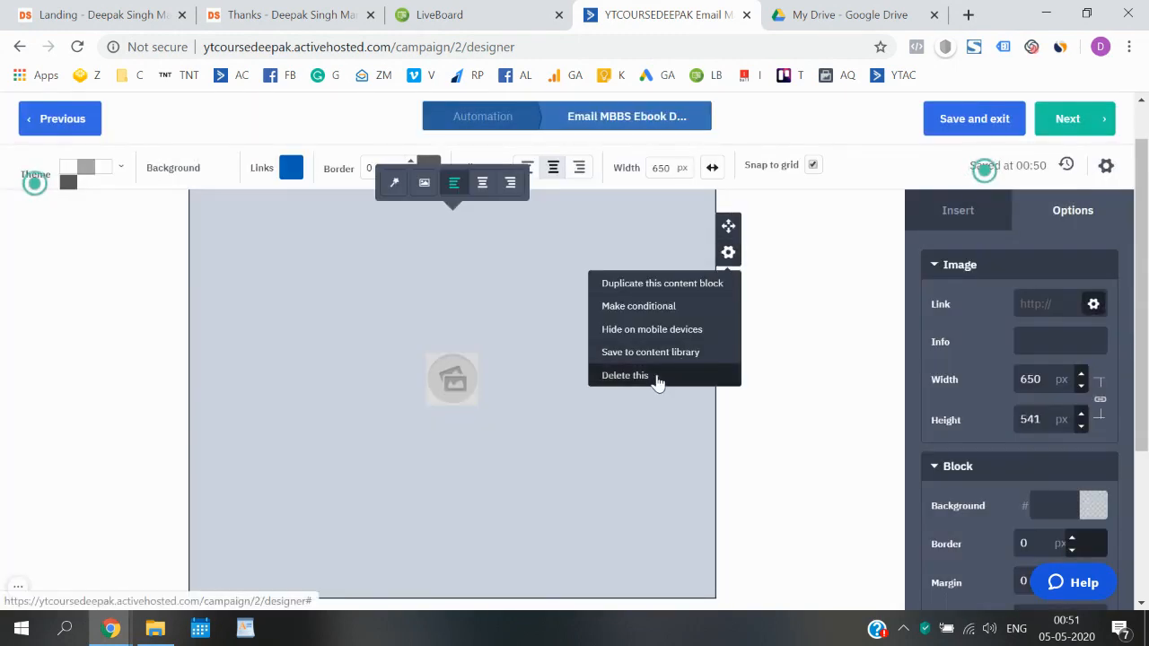
click(660, 375)
click(703, 377)
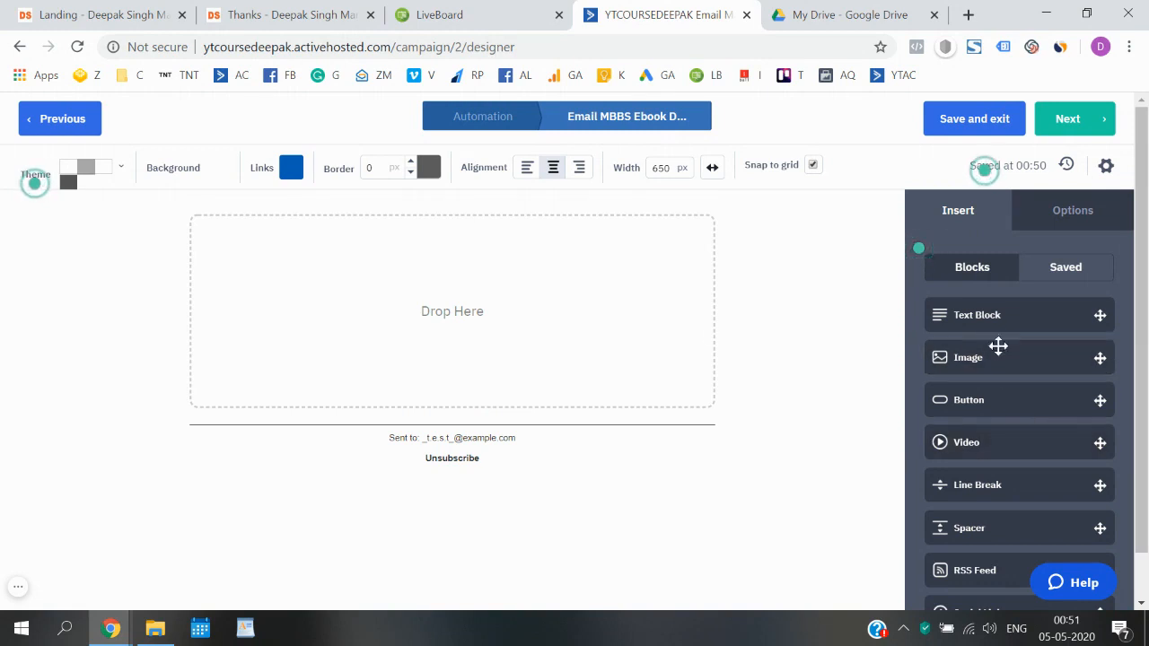
- Drop a text block into the empty area and type the greeting 'Hey,'
scroll(1001, 362, down, 1)
scroll(1000, 362, down, 2)
scroll(1000, 362, up, 3)
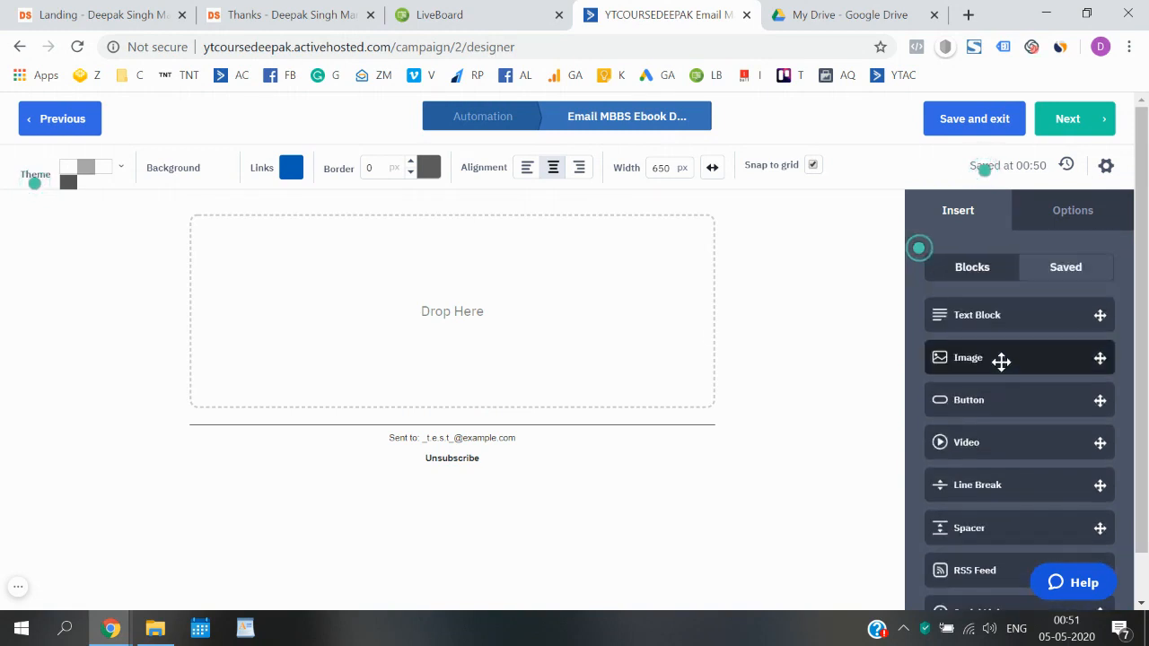
drag(998, 323, 467, 295)
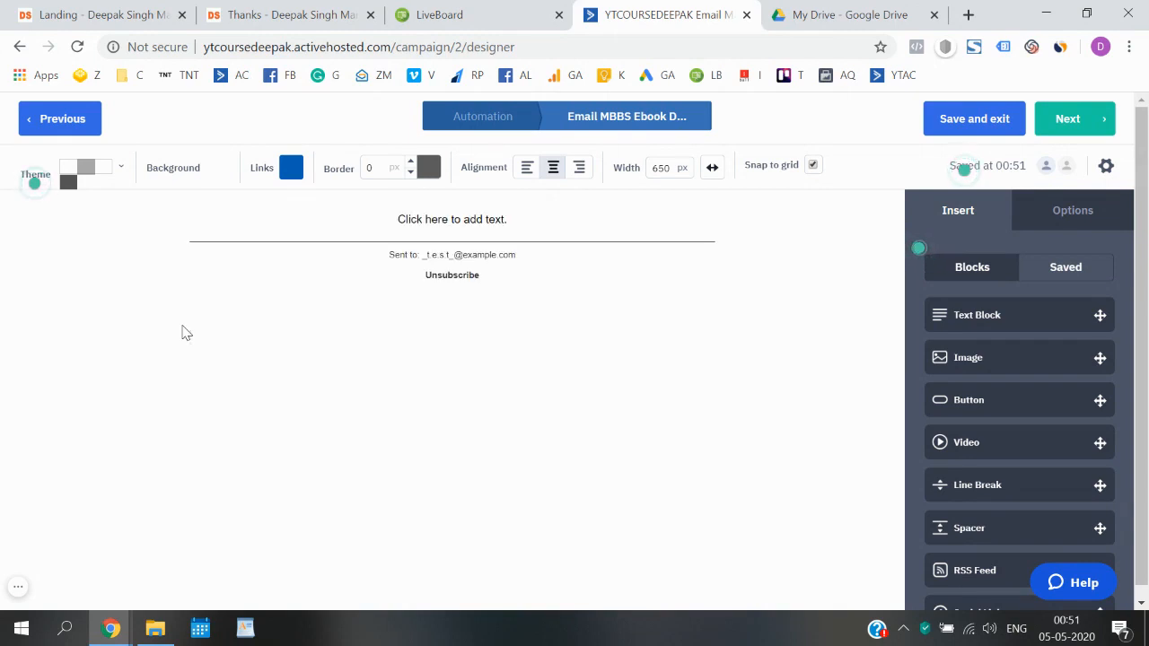
click(436, 218)
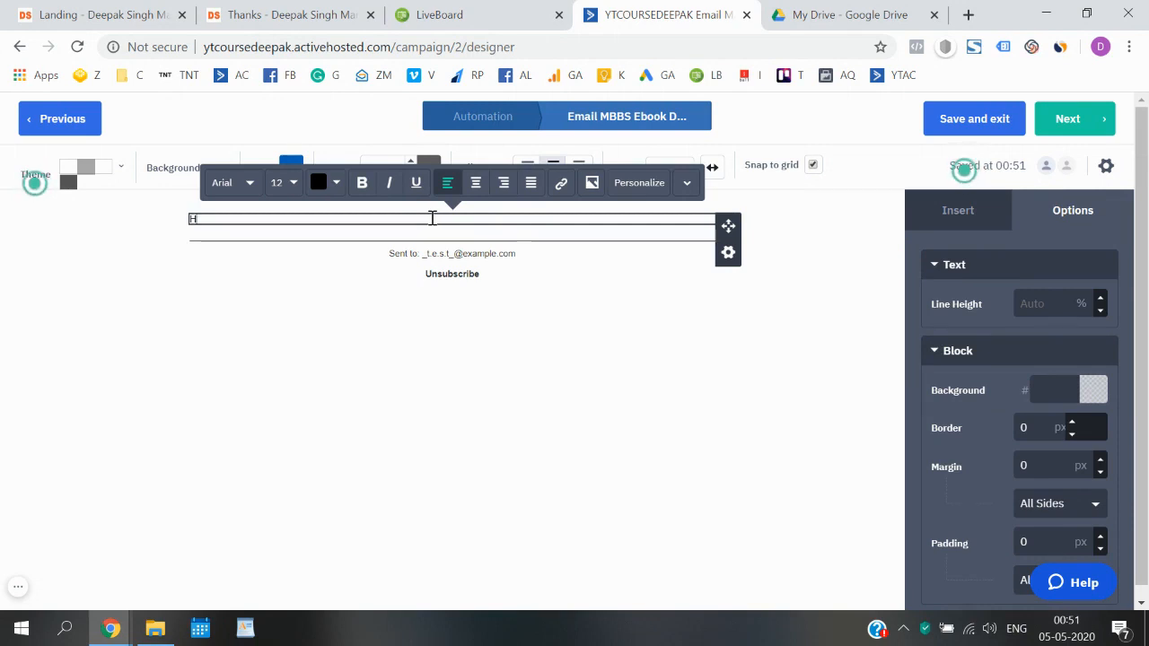
text(Hey)
key(BackSpace)
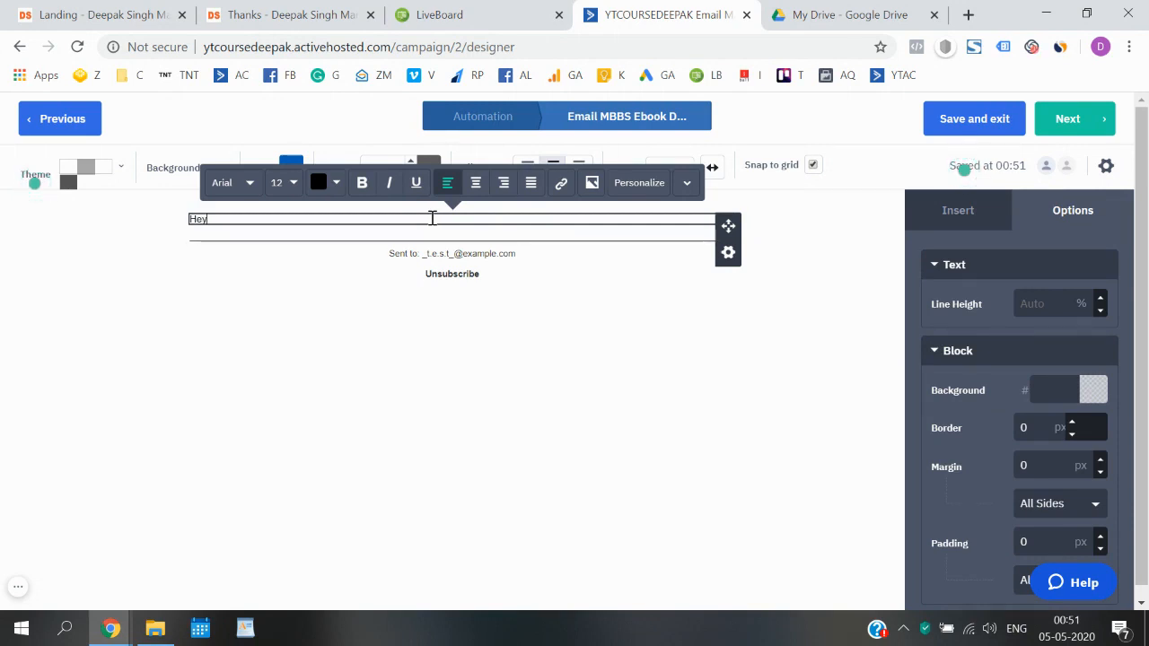
text(,)
key(Return)
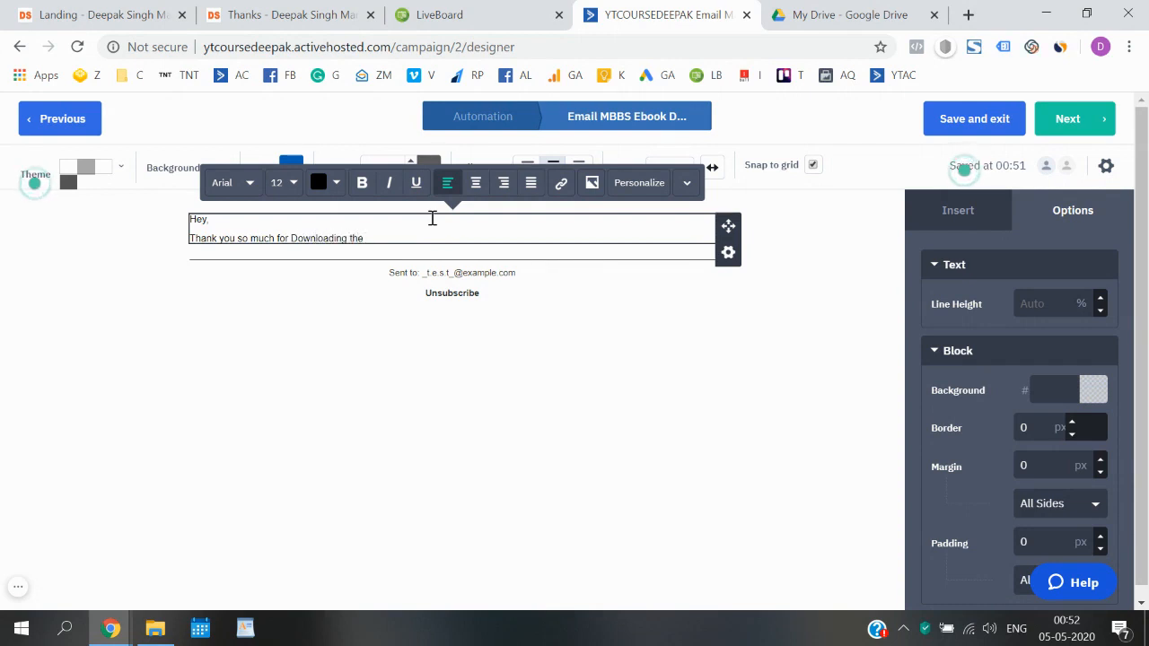
- Type the Free E-book thank-you, the download line and the 'Cheers,' sign-off
key(BackSpace)
key(BackSpace)
key(BackSpace)
key(BackSpace)
key(BackSpace)
key(BackSpace)
key(BackSpace)
key(BackSpace)
key(BackSpace)
key(BackSpace)
key(BackSpace)
key(BackSpace)
key(BackSpace)
key(BackSpace)
key(BackSpace)
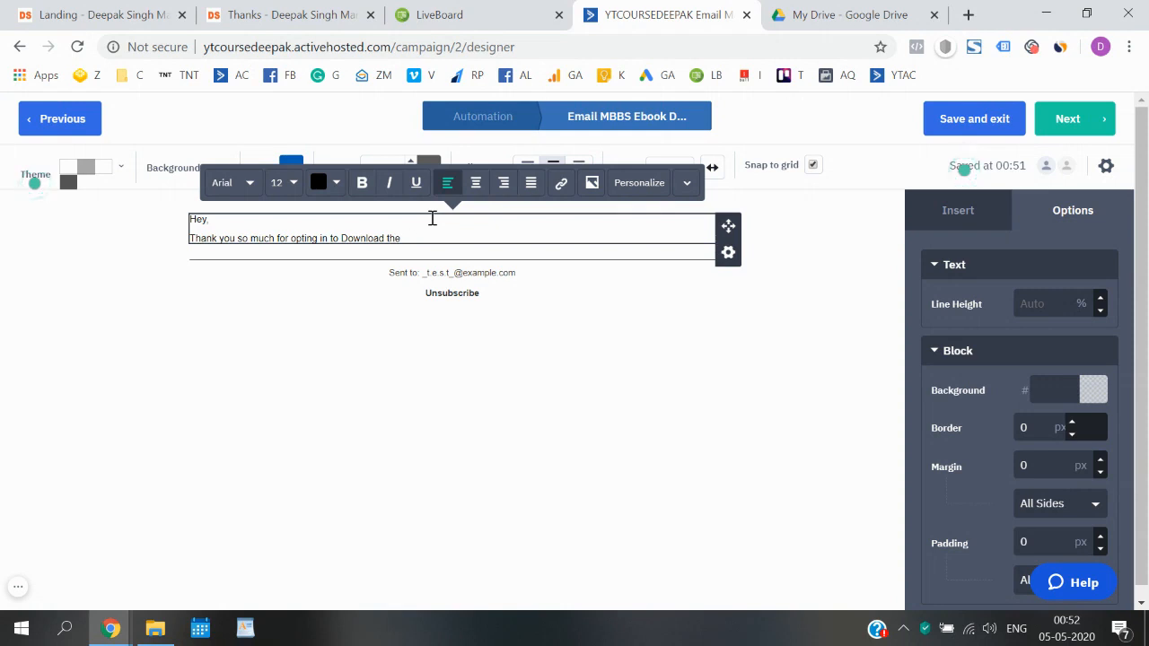
text(-b)
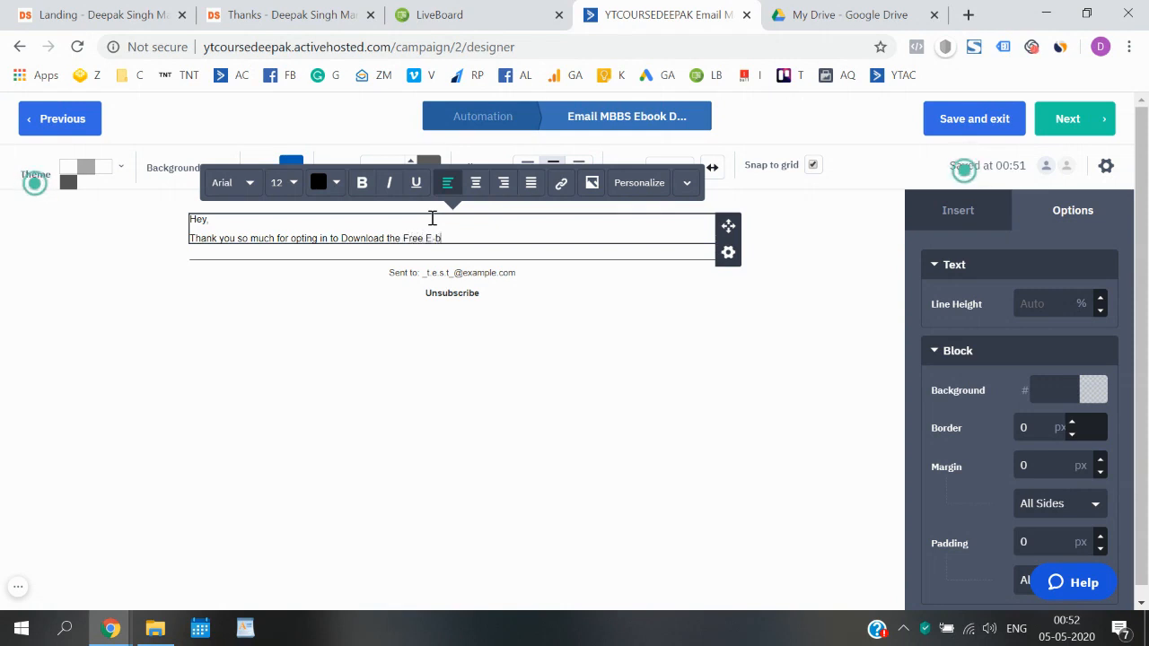
text(ook.)
key(Return)
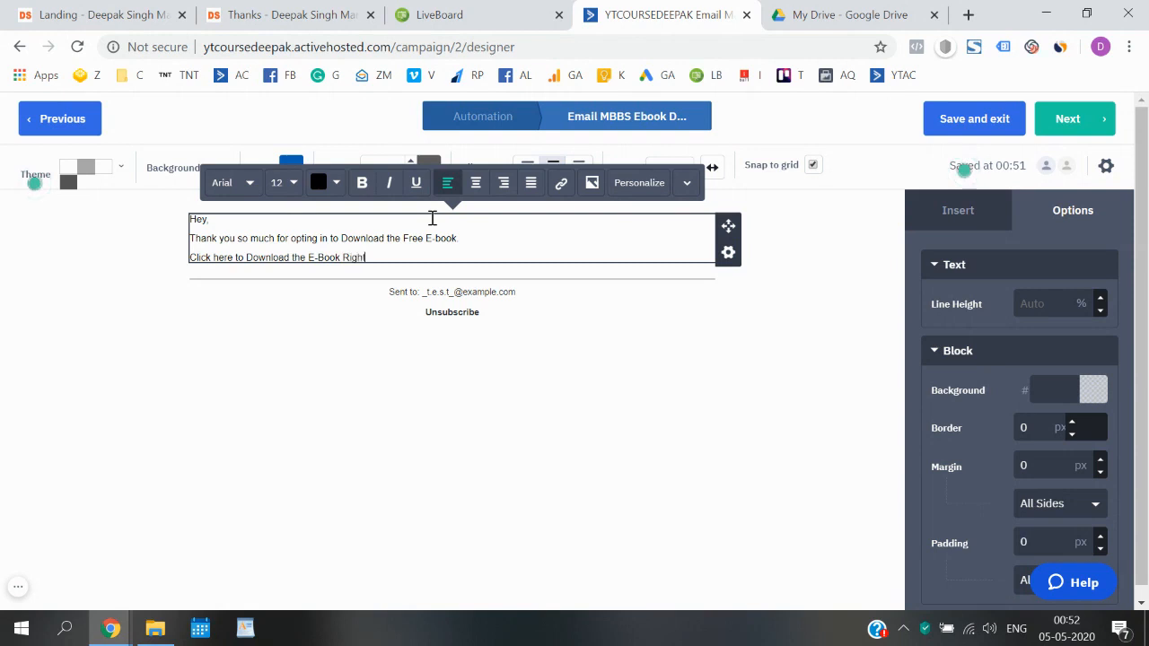
text(.)
key(Return)
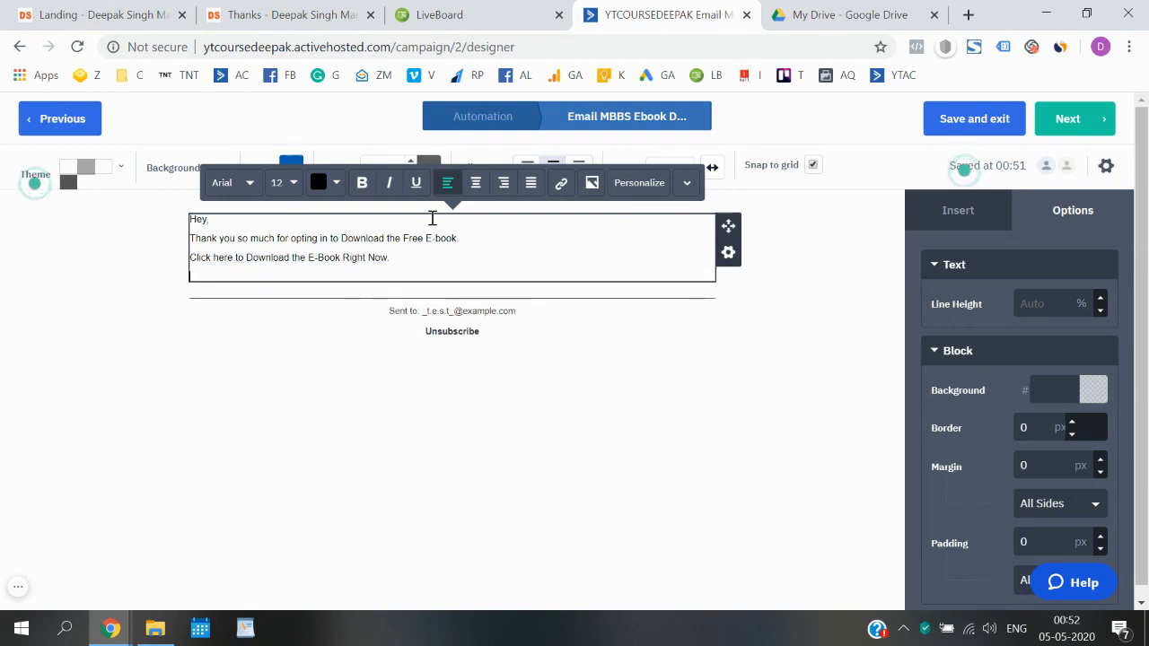
text(Cheers)
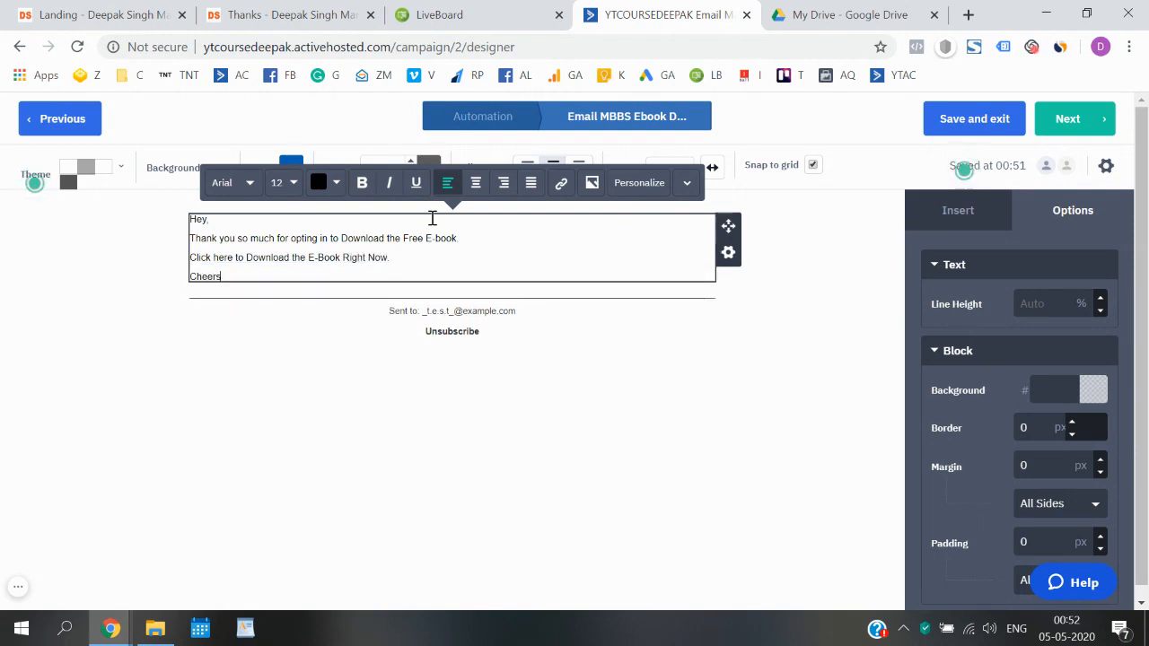
text(,)
key(Return)
text(Deepak)
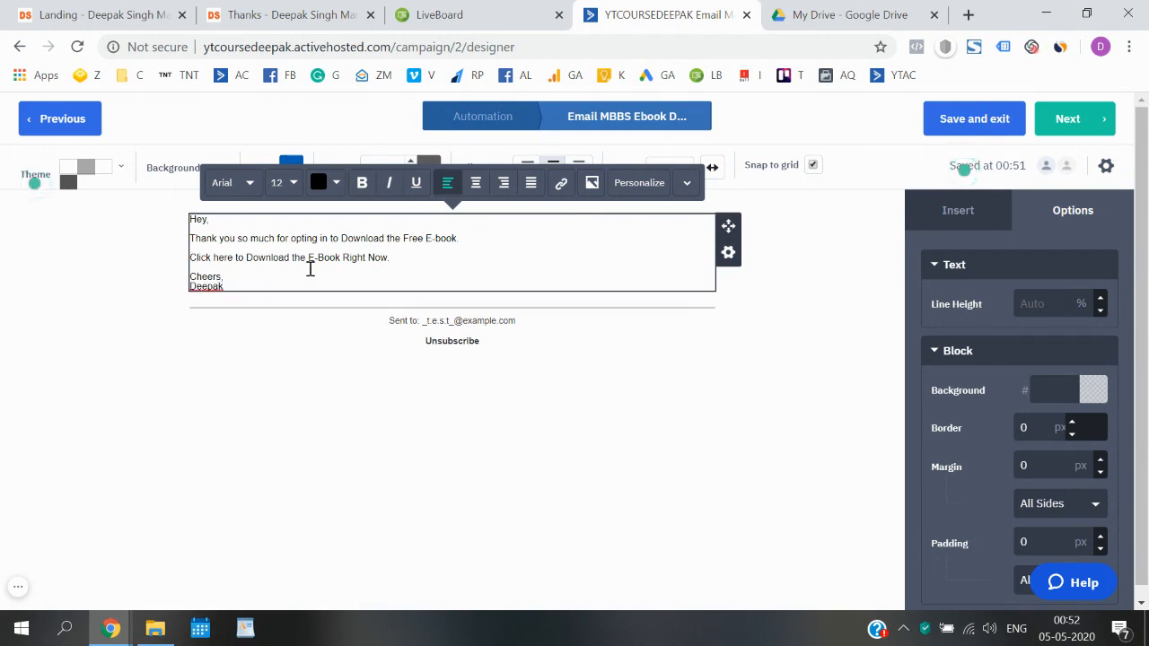
key(ctrl+a)
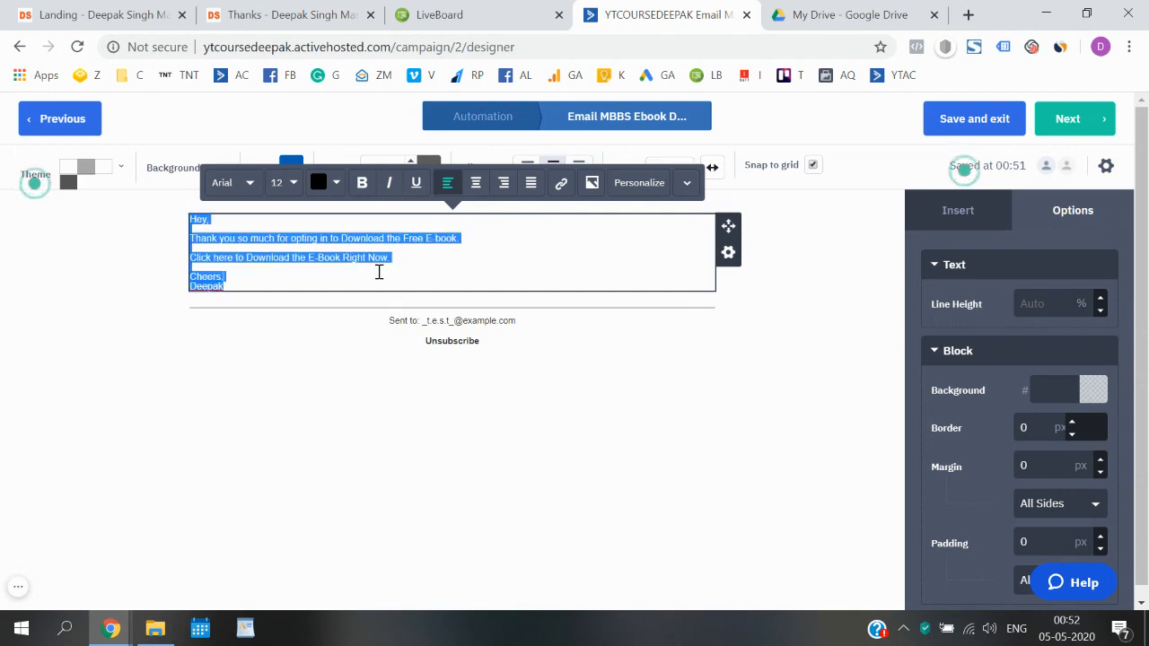
- Set the selected email body text to the Roboto font at size 16
click(251, 184)
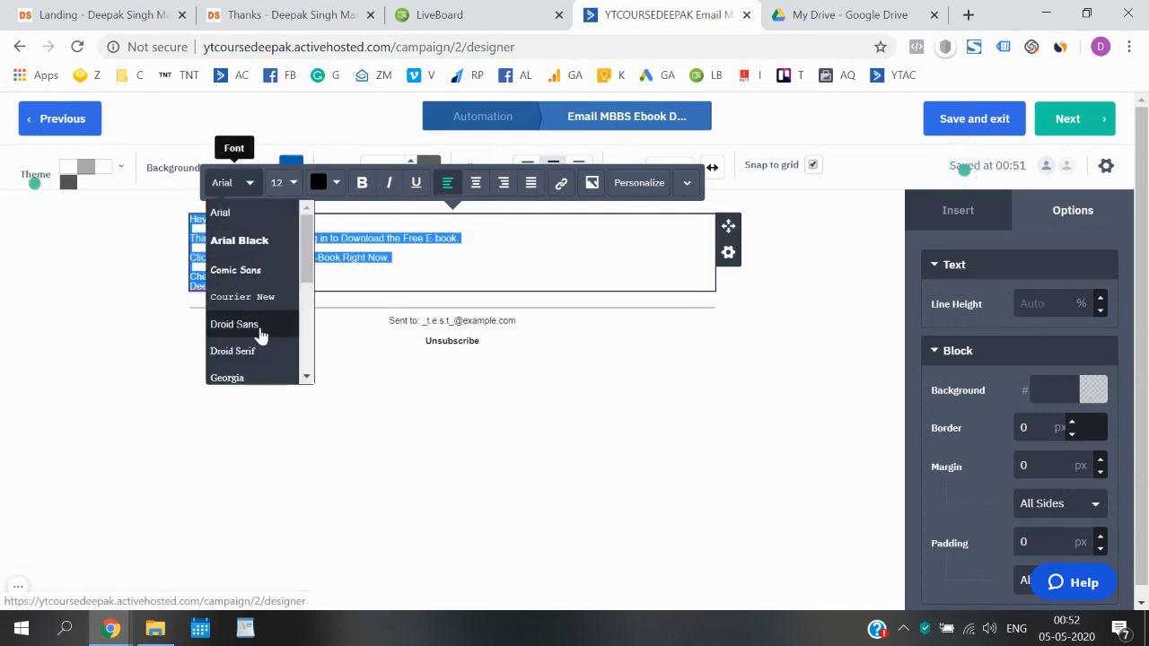
scroll(260, 334, down, 5)
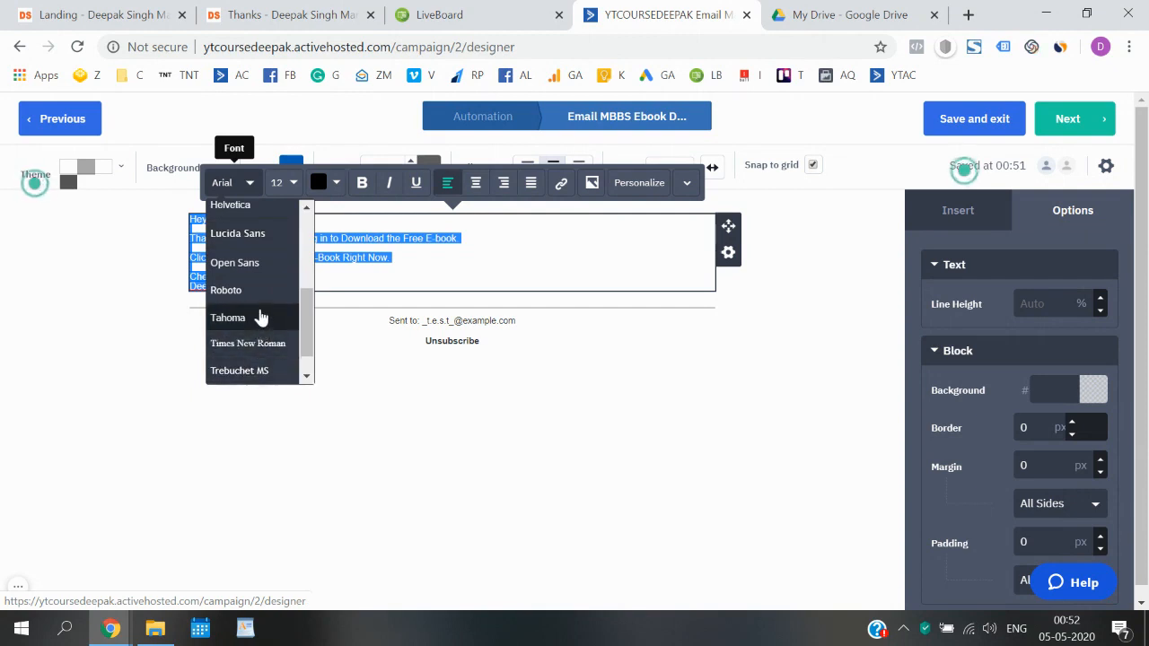
click(256, 292)
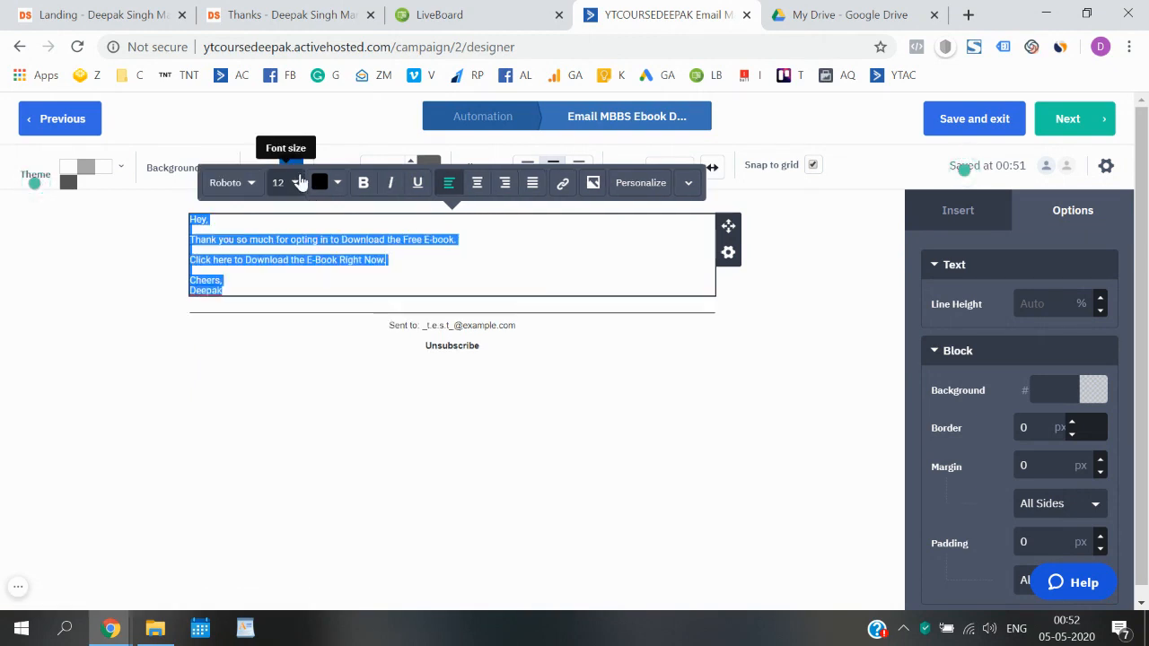
click(300, 182)
click(320, 212)
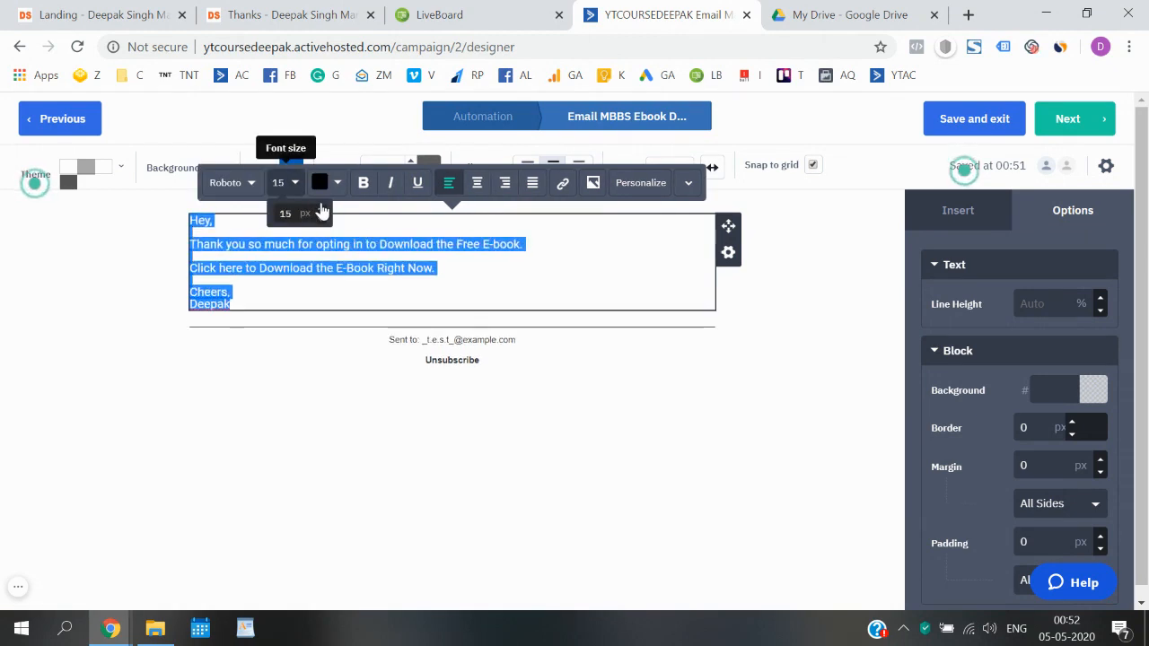
click(320, 270)
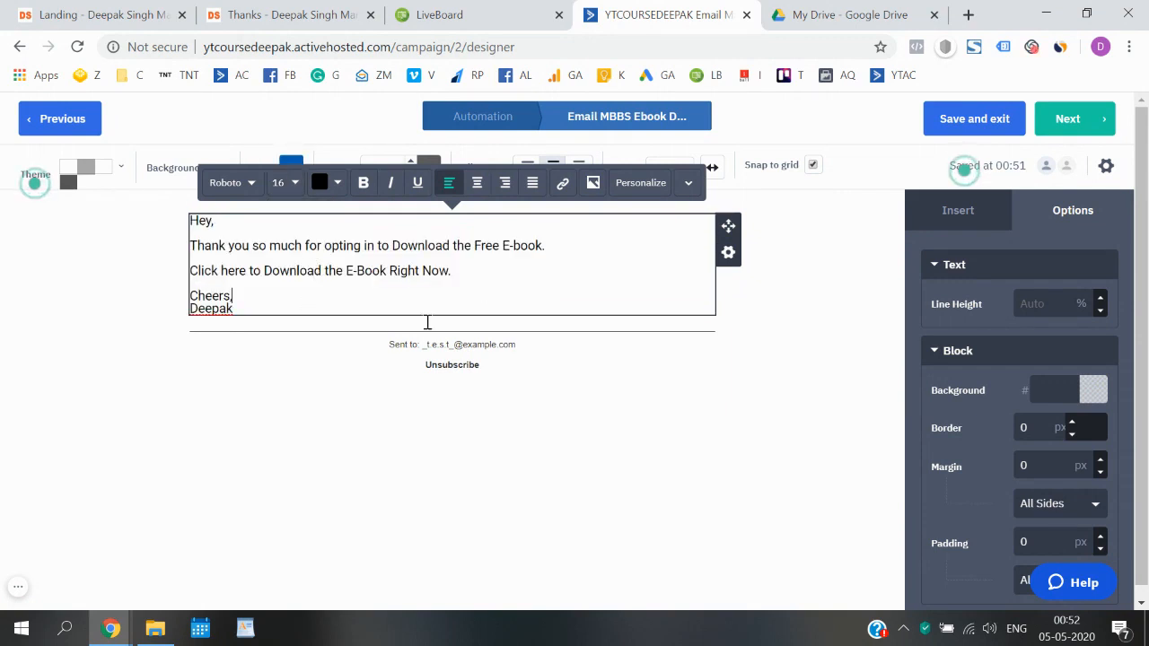
click(123, 367)
click(273, 305)
- Add a line above the sign-off asking readers to reply with their thoughts on the e-book
key(Return)
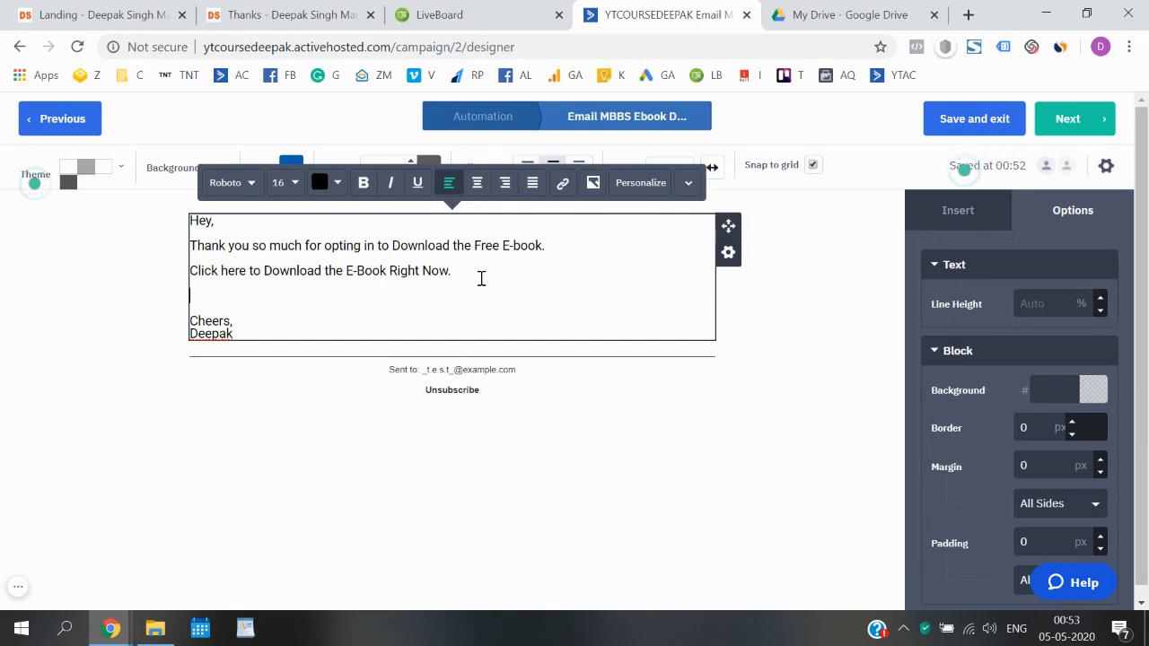
text(ONc)
key(BackSpace)
key(BackSpace)
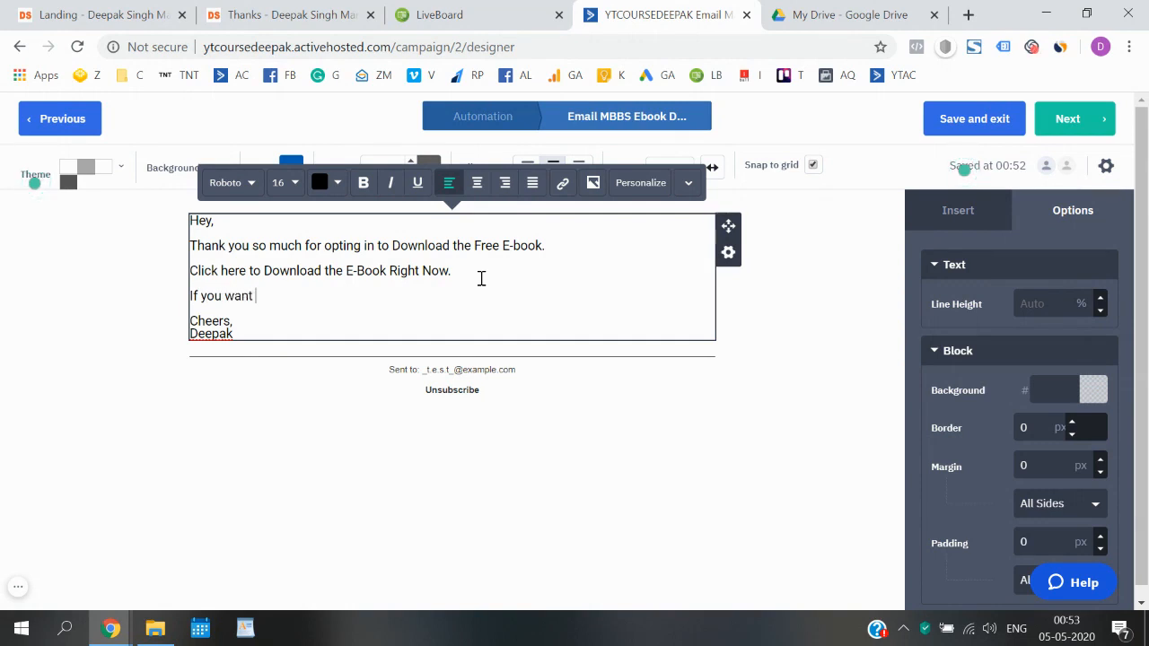
key(BackSpace)
key(BackSpace)
key(BackSpace)
key(BackSpace)
key(BackSpace)
key(BackSpace)
key(BackSpace)
key(BackSpace)
key(BackSpace)
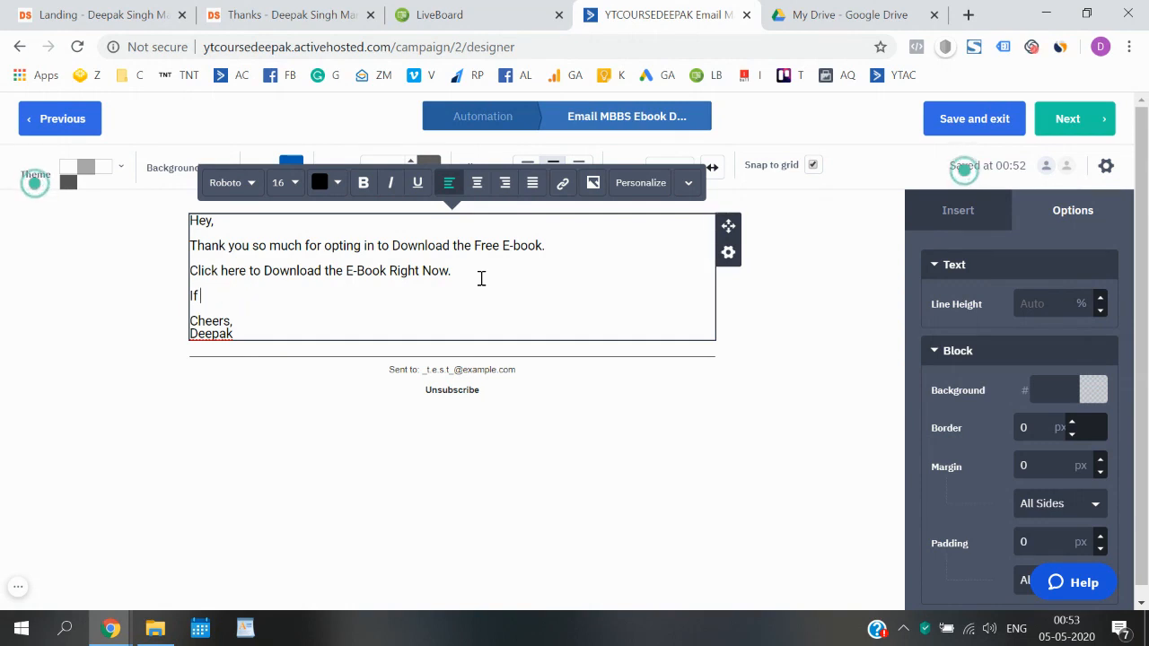
text(would lo)
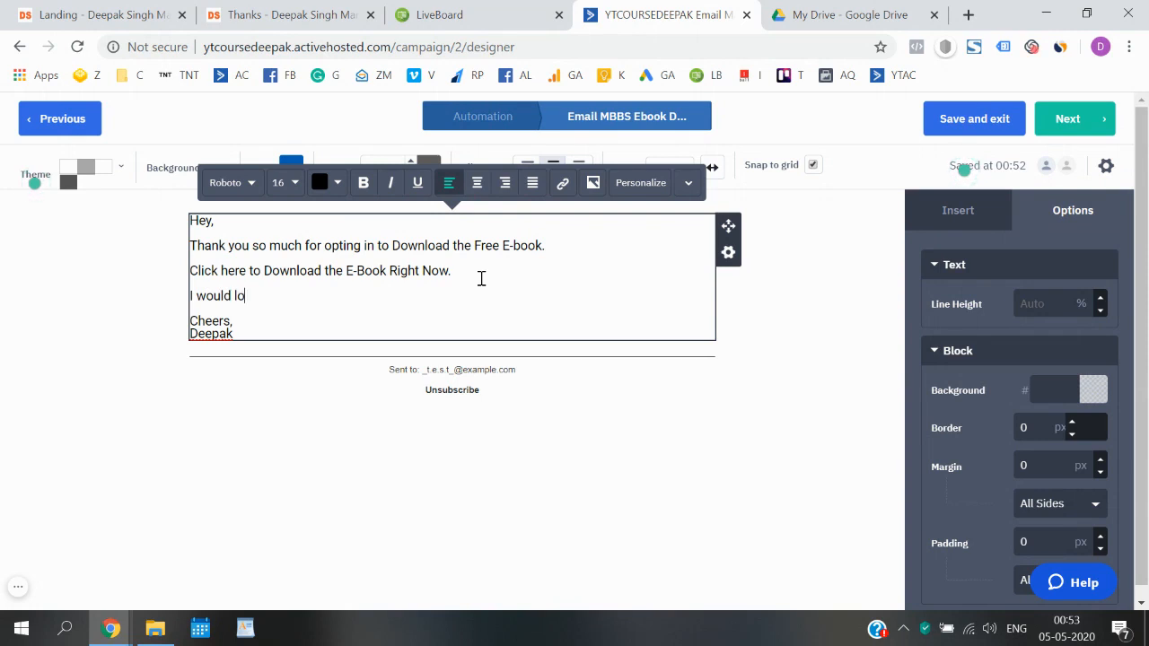
text(ve to know your)
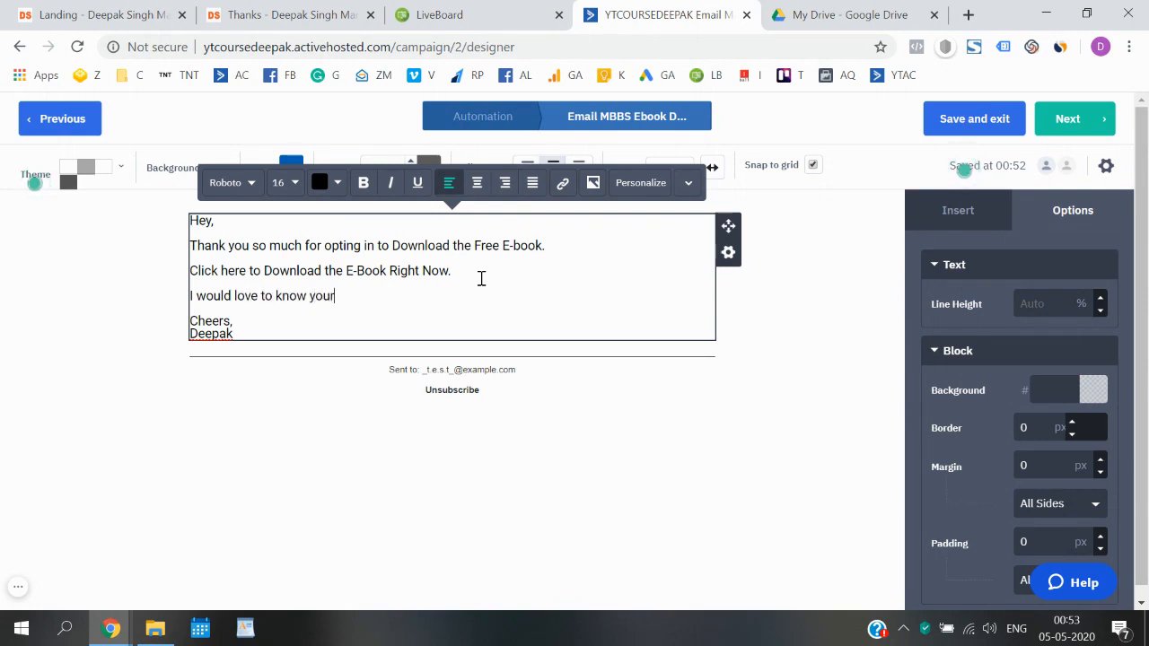
text( though)
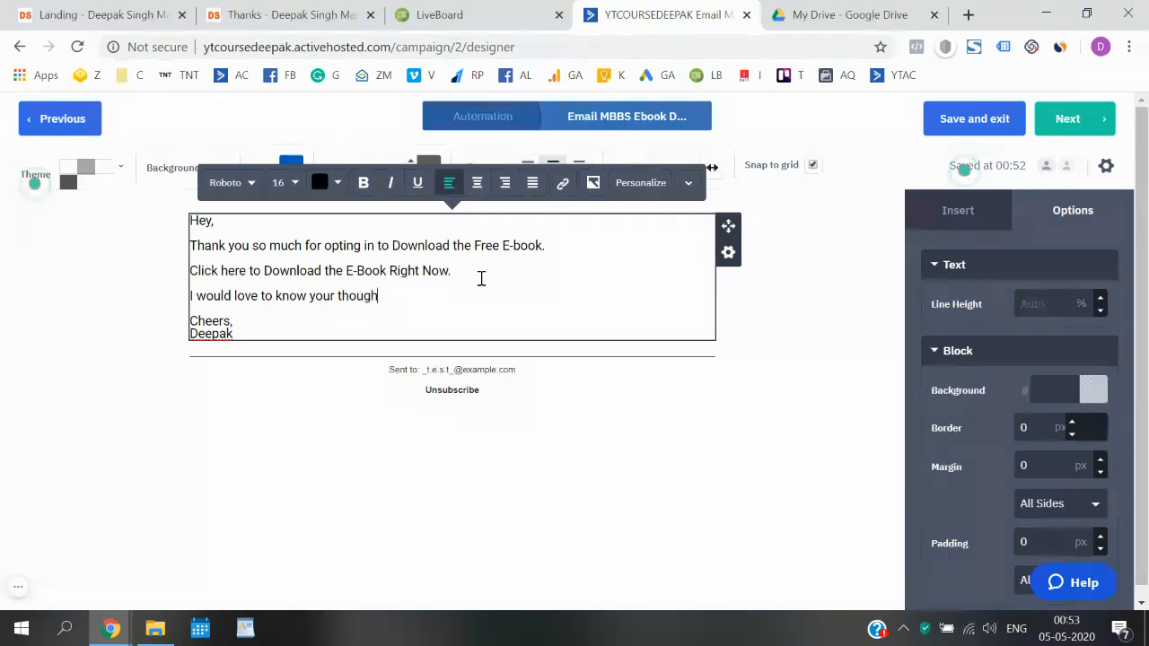
text(ts abhout t)
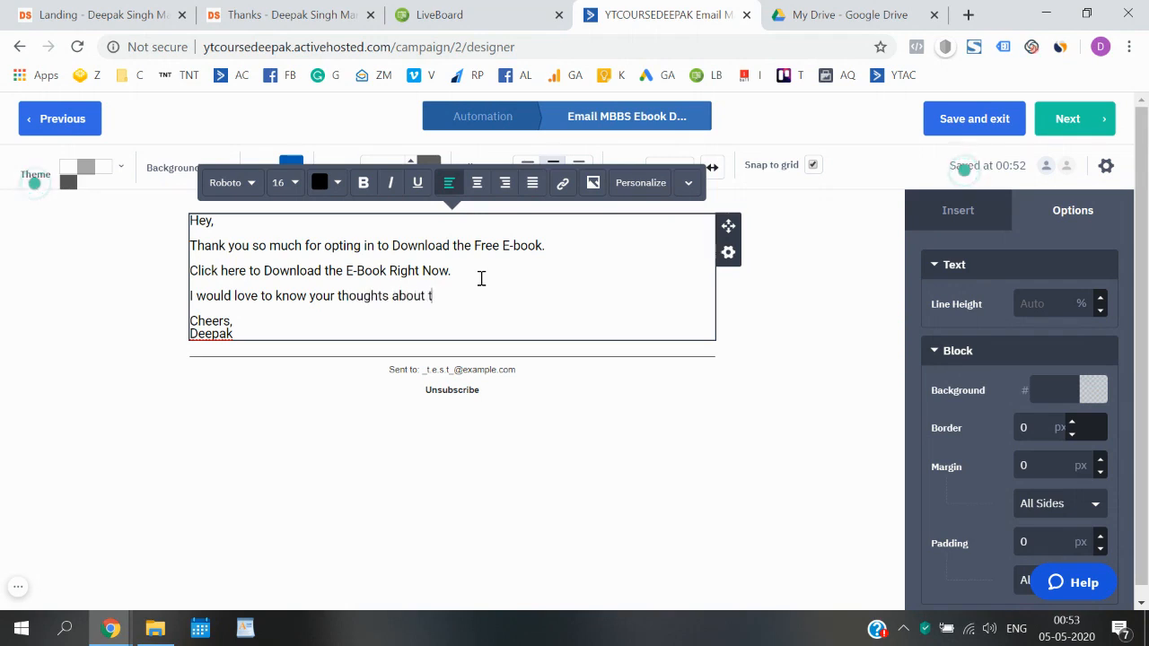
text(book. Just hit repl)
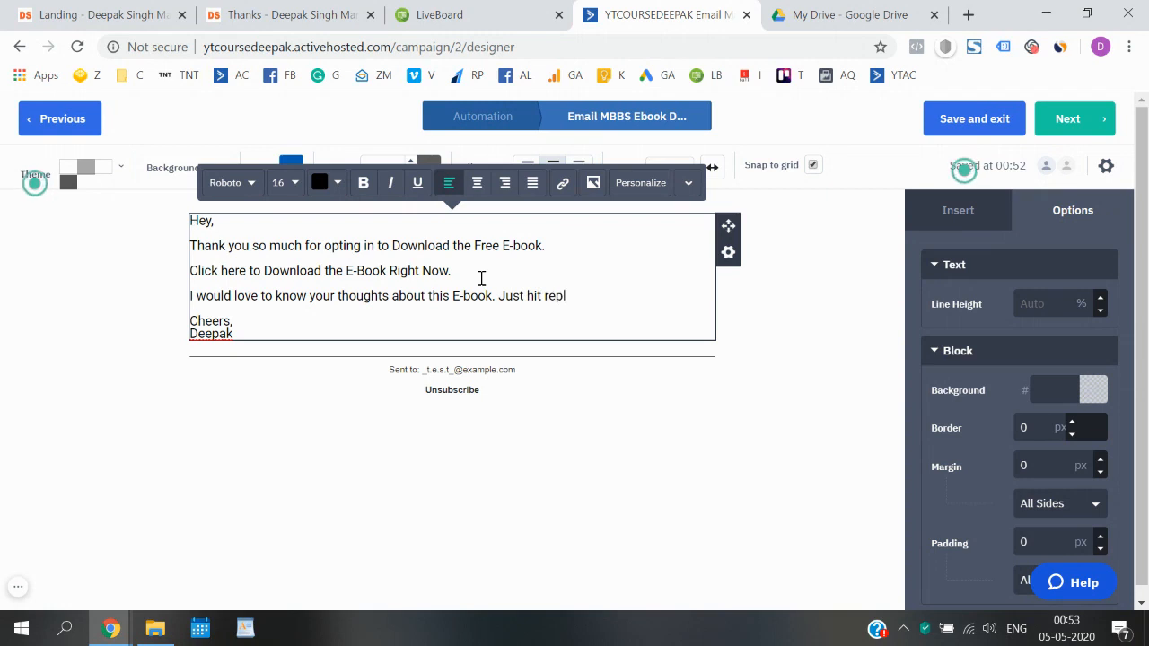
text(y and let )
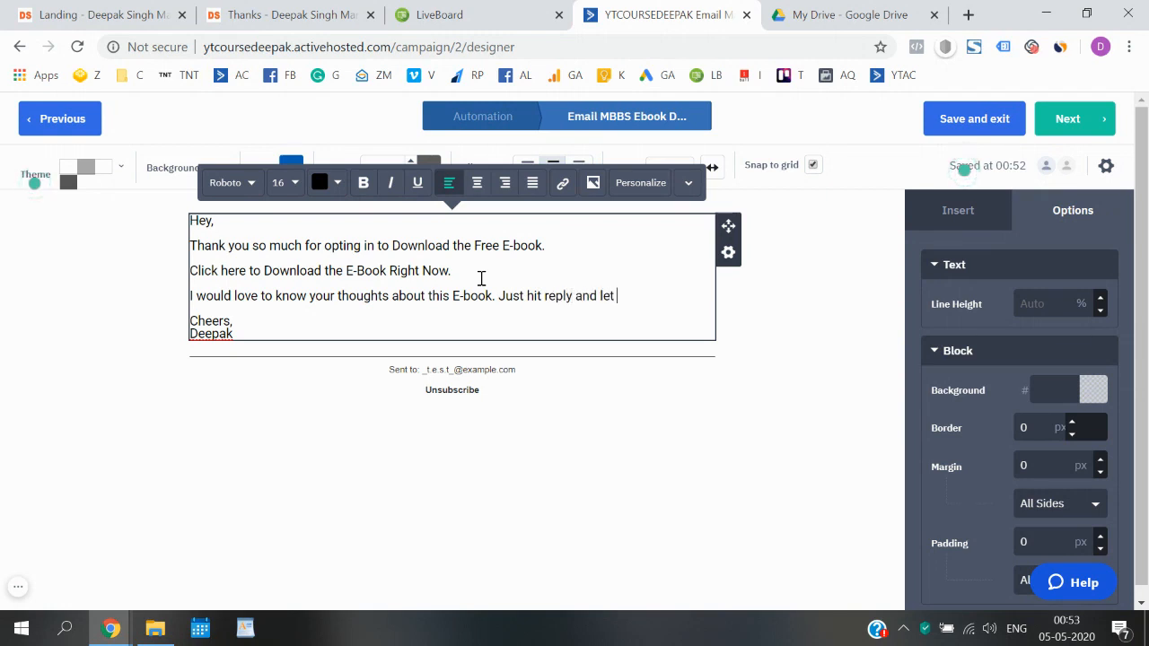
text(me know wh)
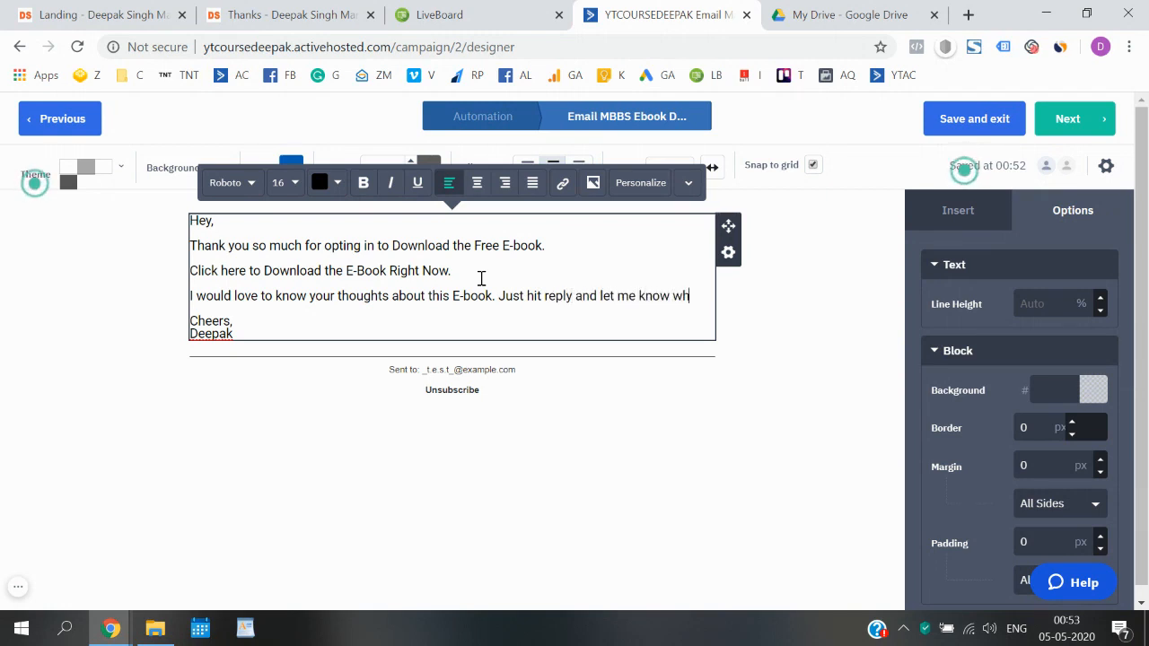
text(ether you )
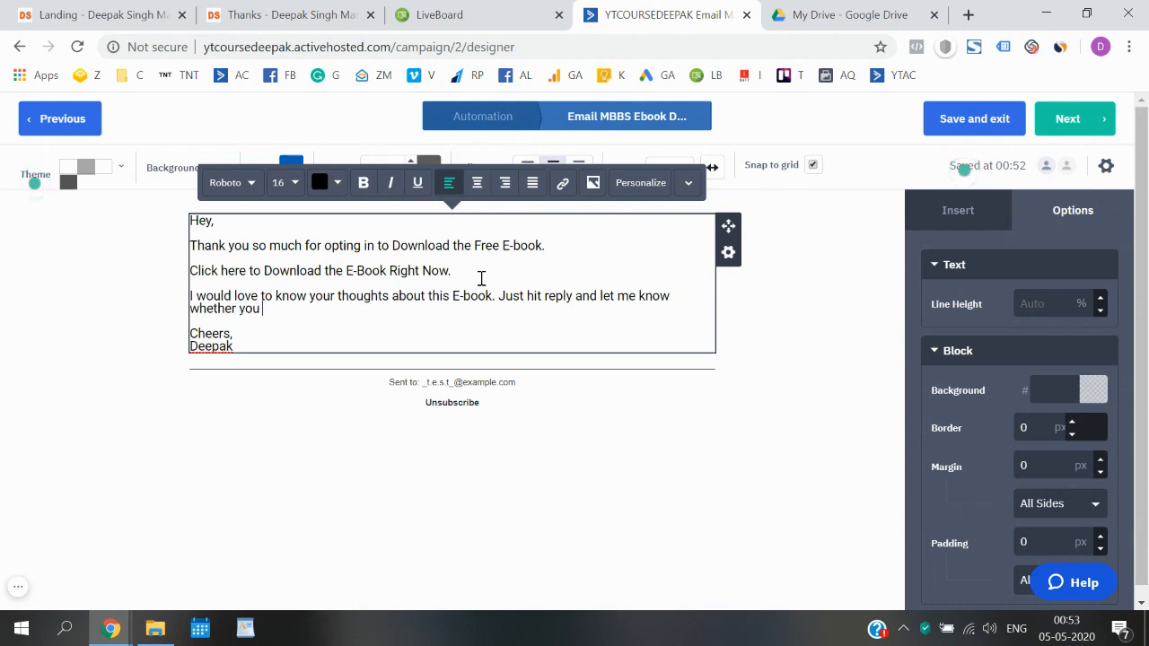
text(like)
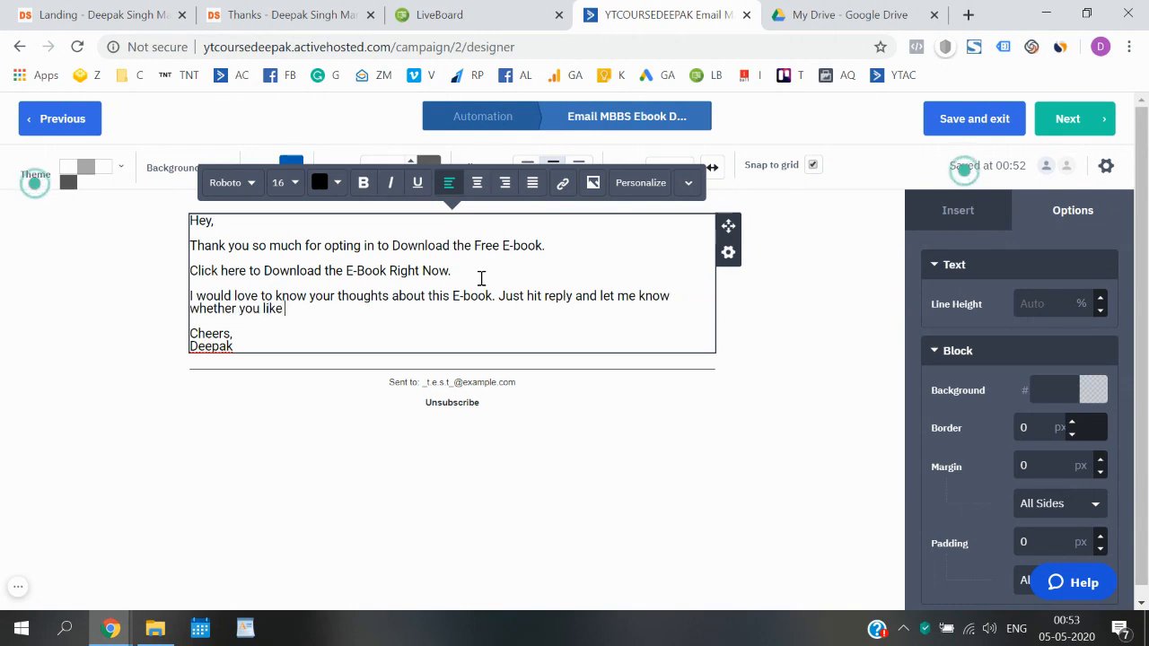
text( it o)
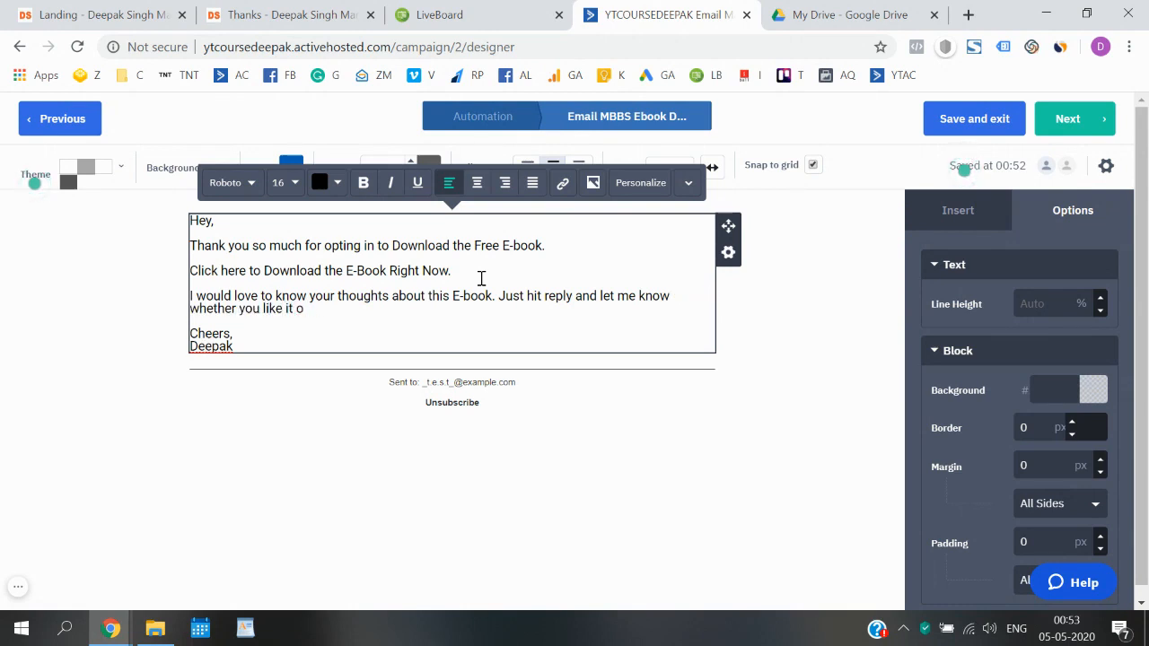
text(r not.)
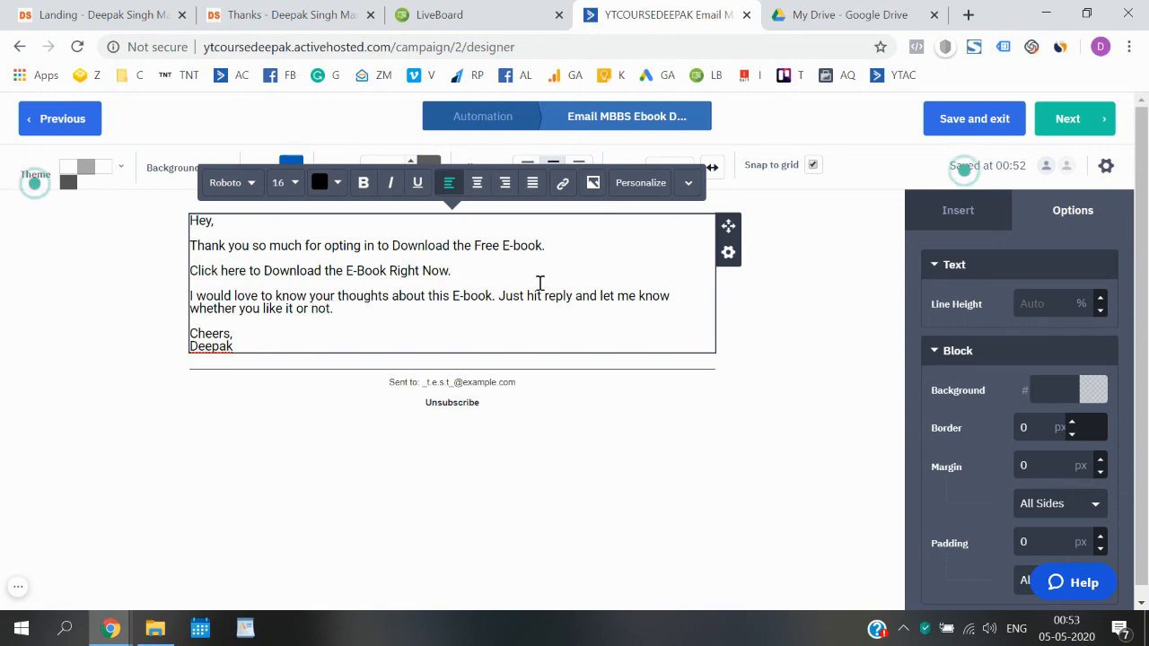
- In Google Drive, open sample.pdf in preview and look through its actions list
click(862, 10)
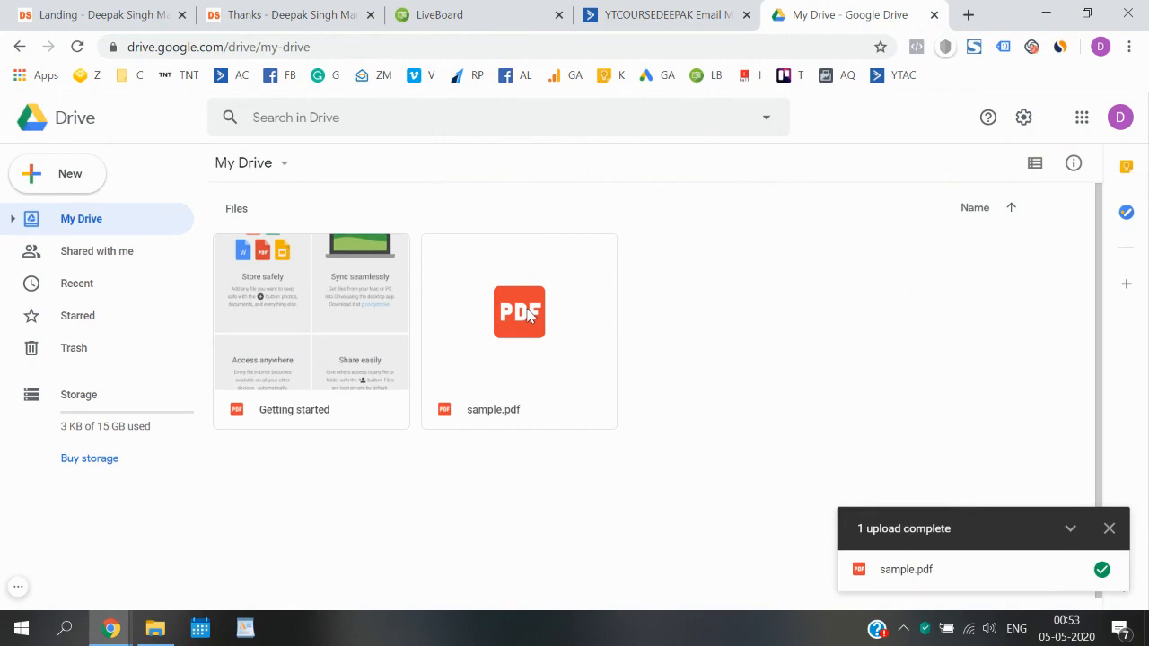
click(1110, 528)
click(579, 339)
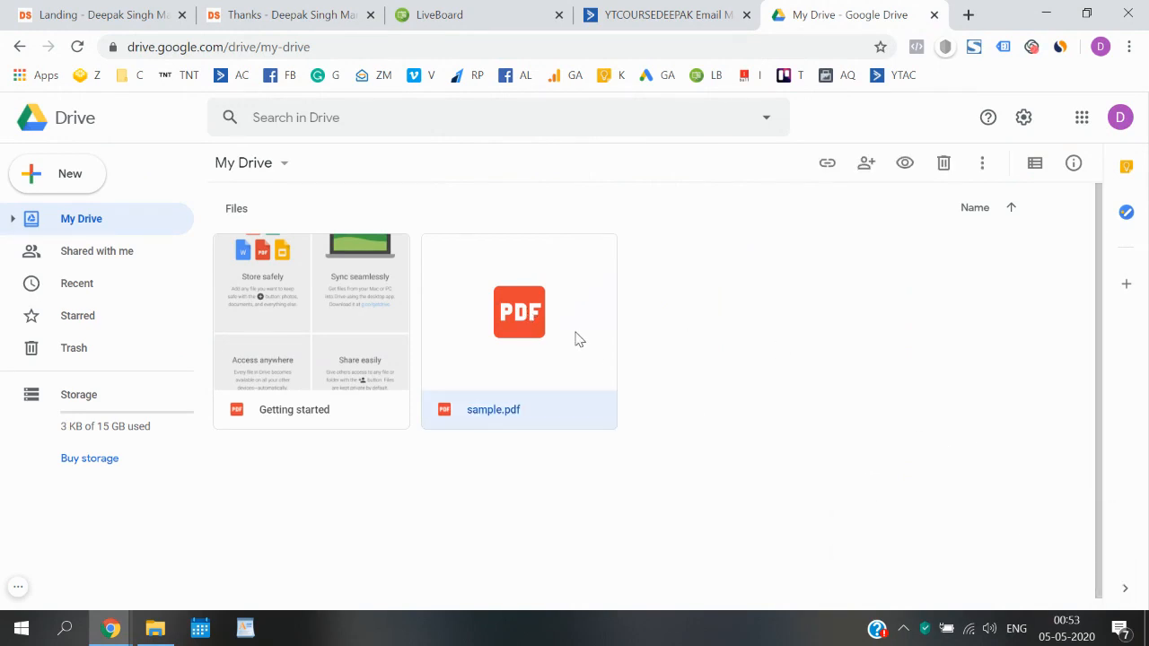
double_click(579, 340)
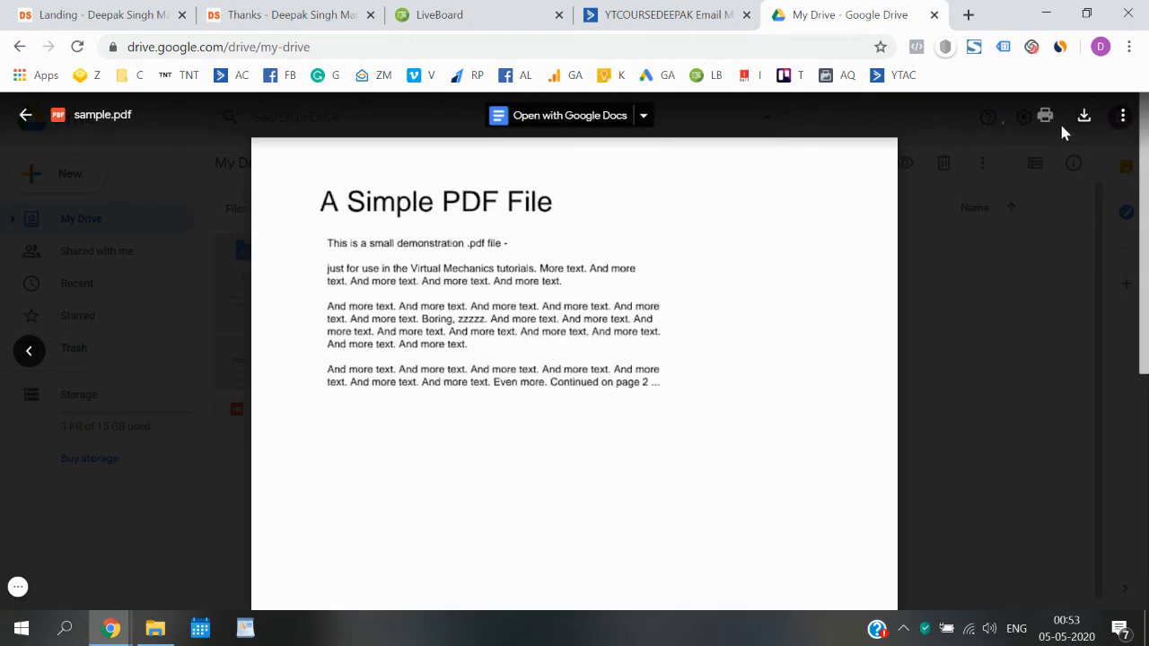
click(1121, 116)
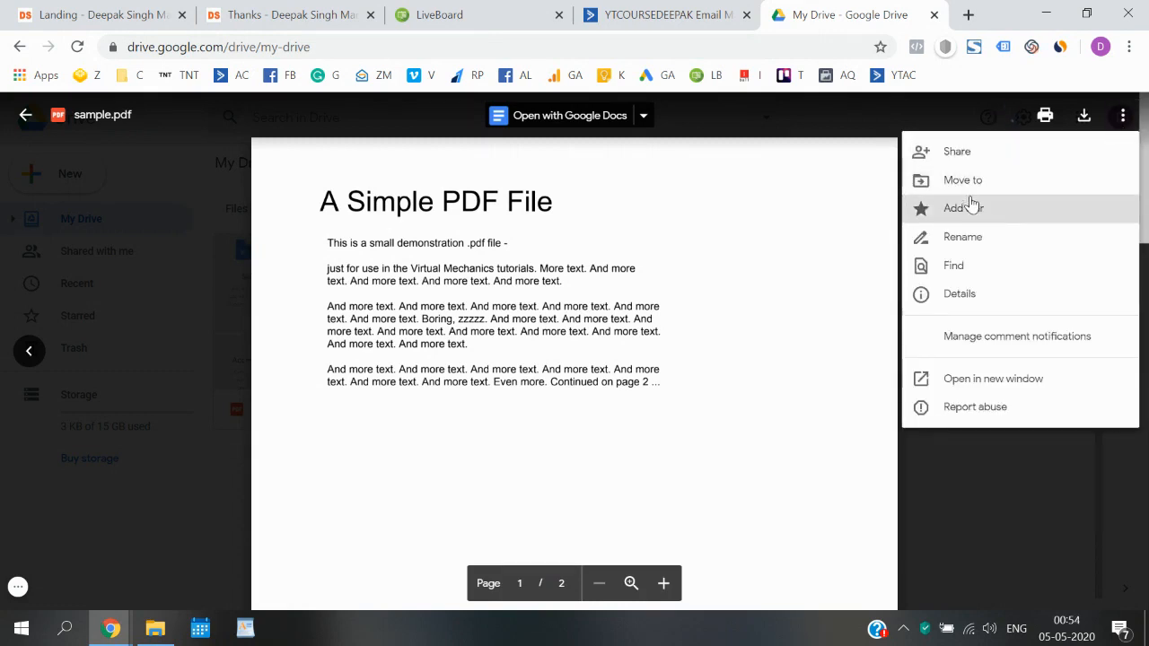
click(705, 278)
click(955, 379)
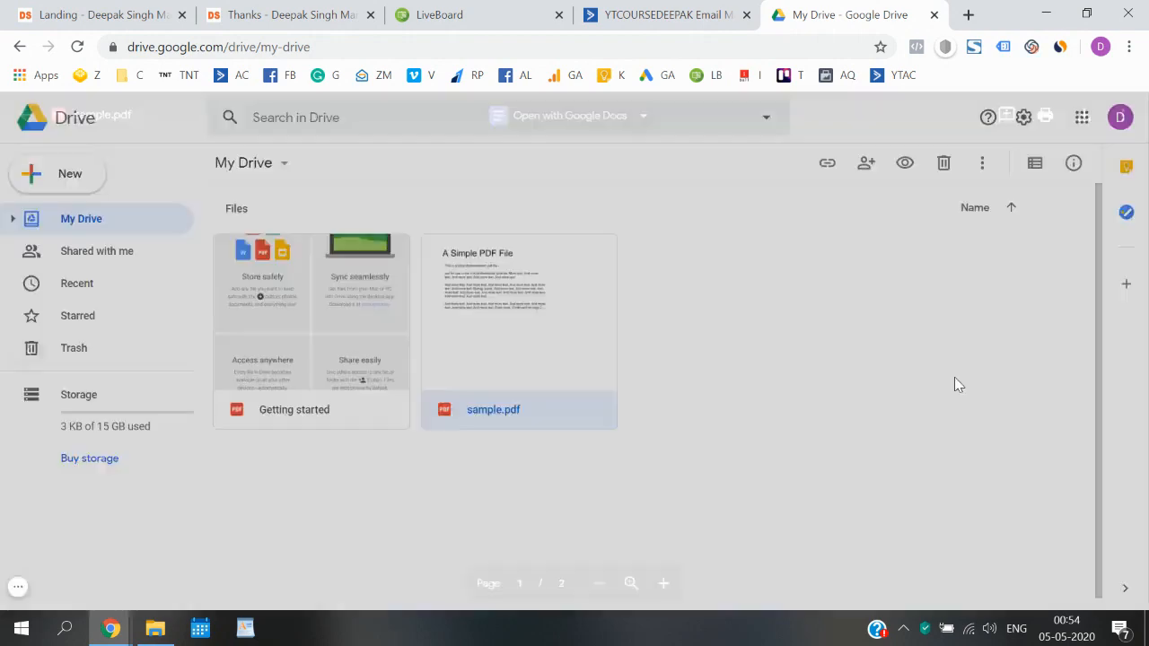
- Turn on link sharing for sample.pdf, copy its link, and return to ActiveCampaign
double_click(503, 316)
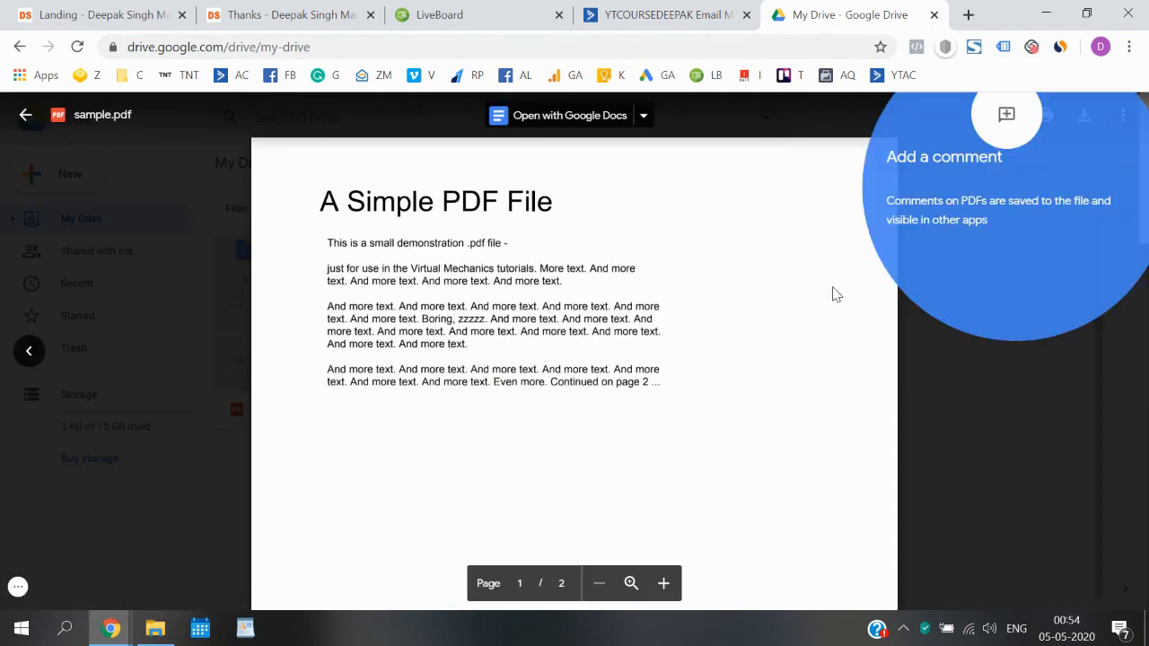
click(1123, 116)
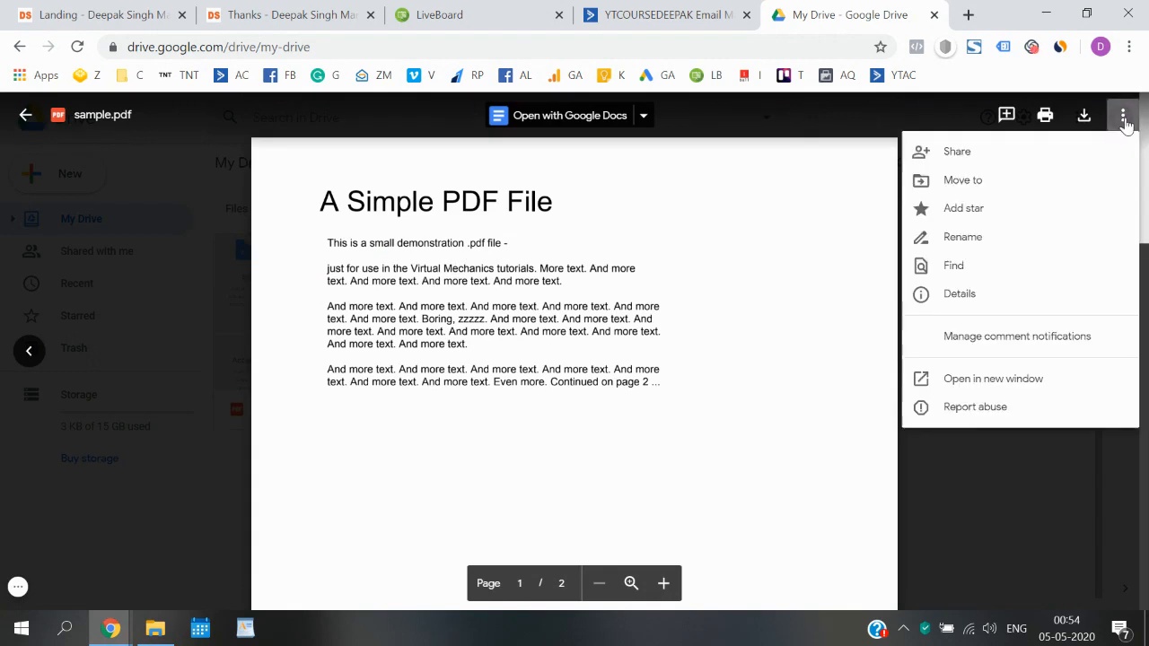
click(995, 153)
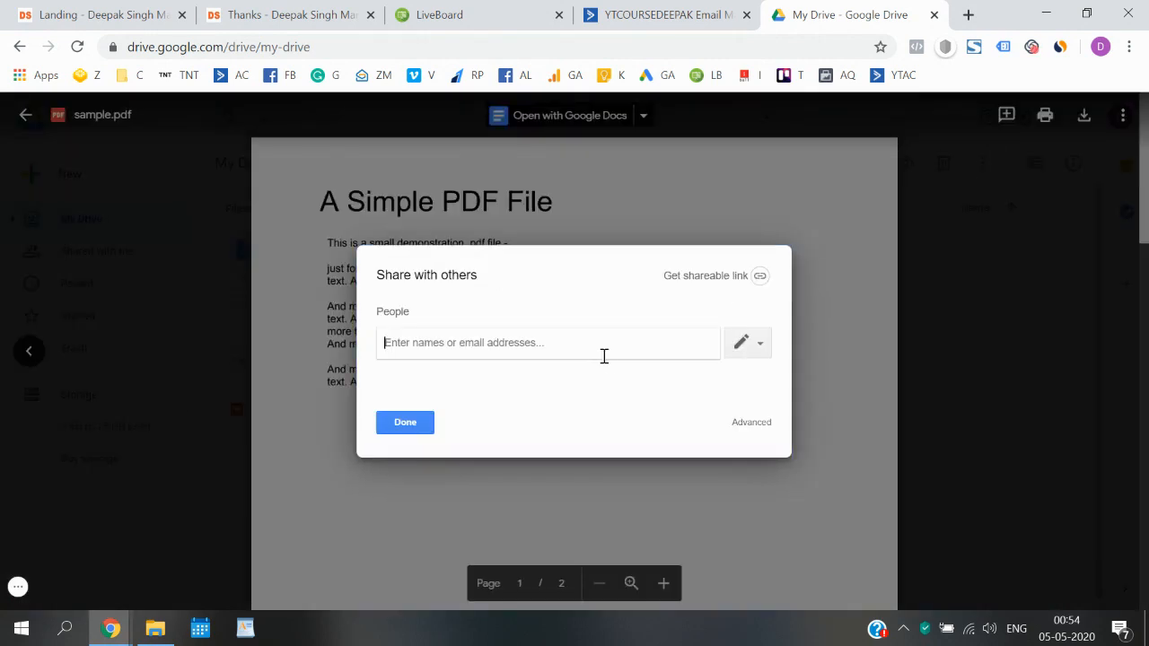
click(768, 276)
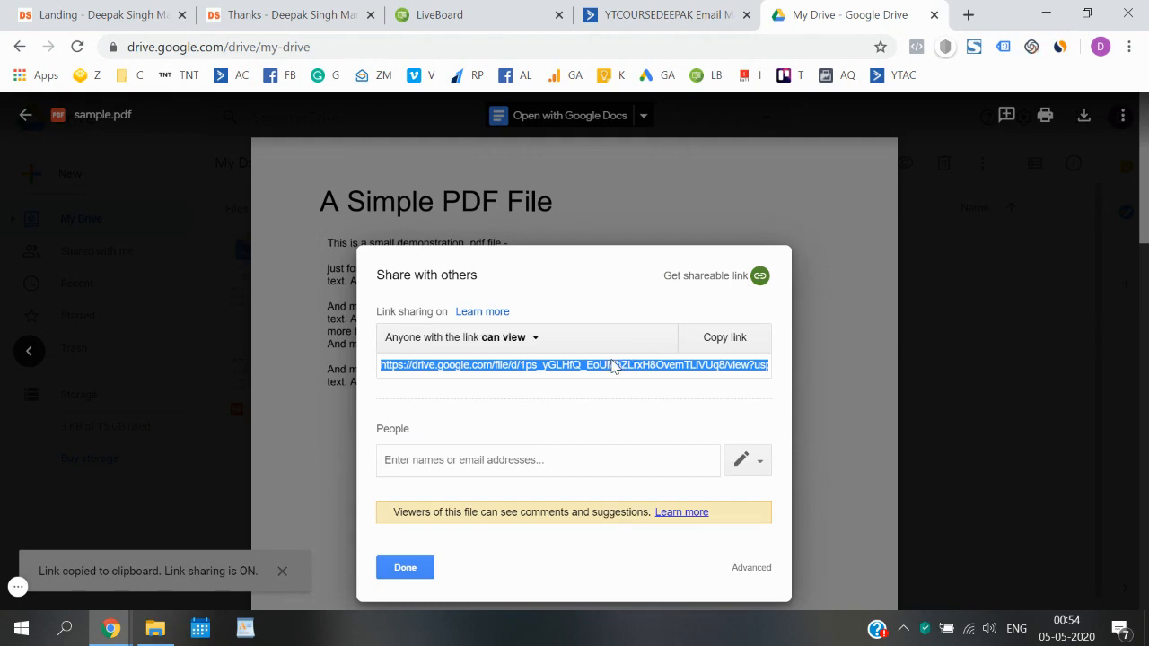
click(617, 13)
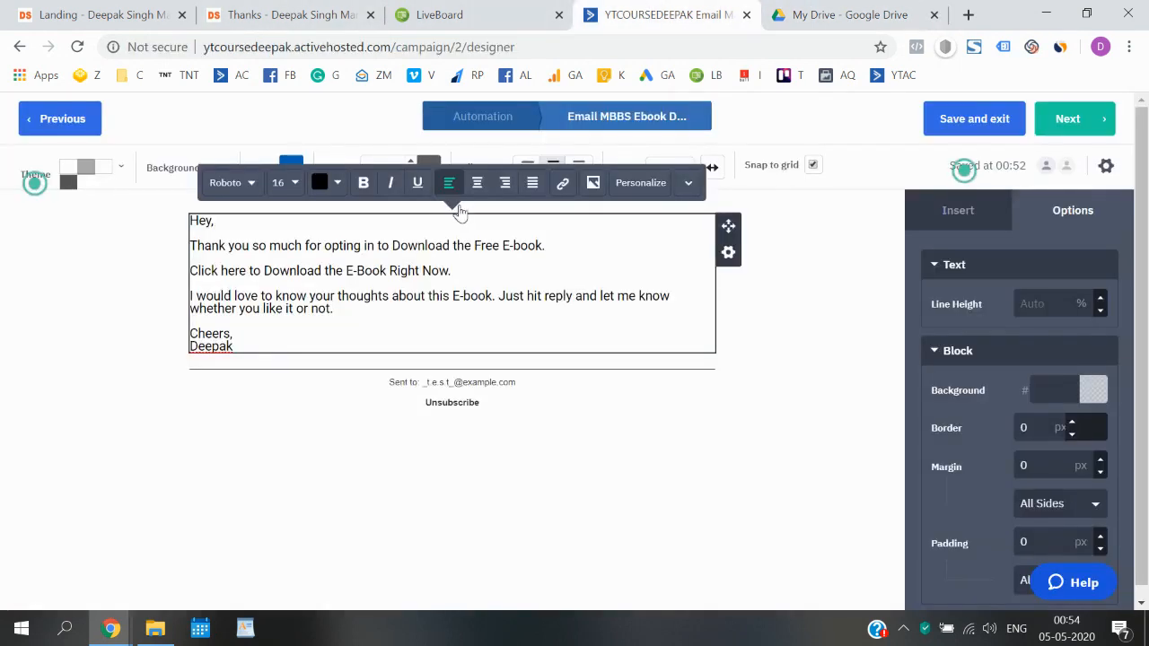
- Link 'Click here to Download the E-Book Right Now.' to the copied sample.pdf Drive URL
drag(456, 272, 190, 276)
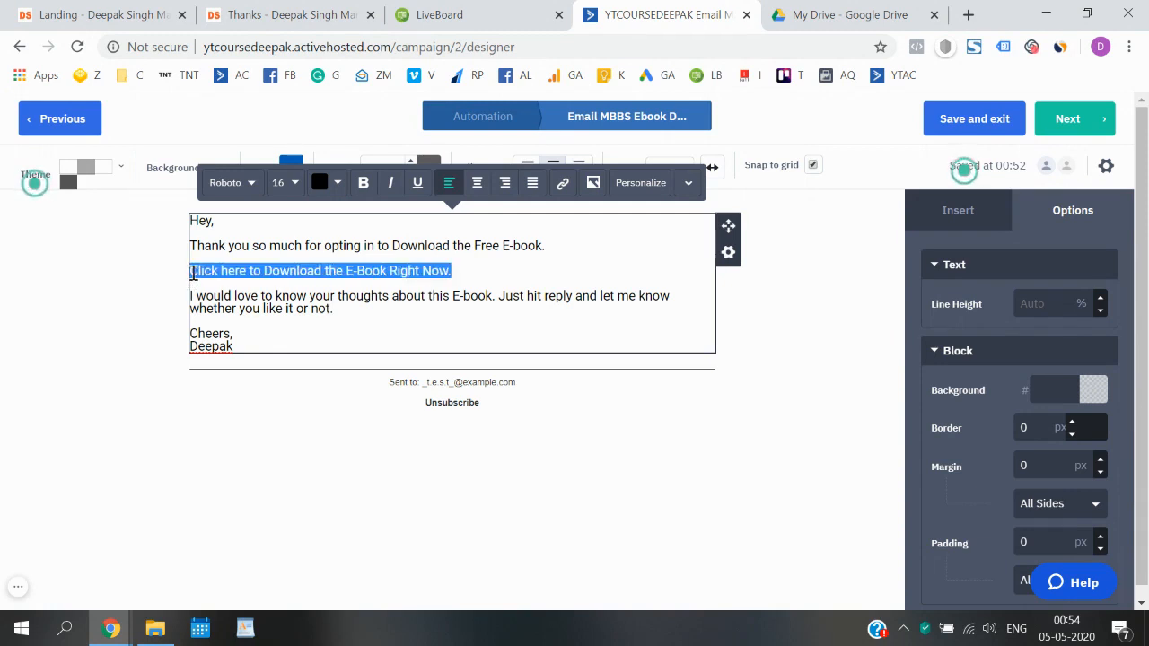
click(564, 189)
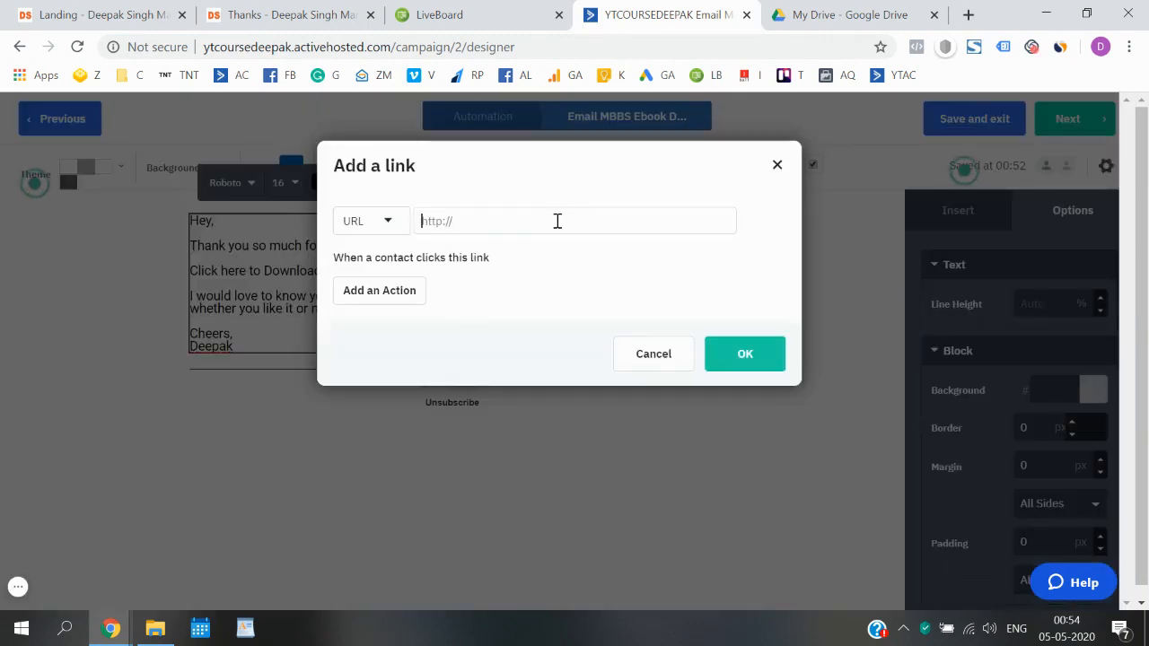
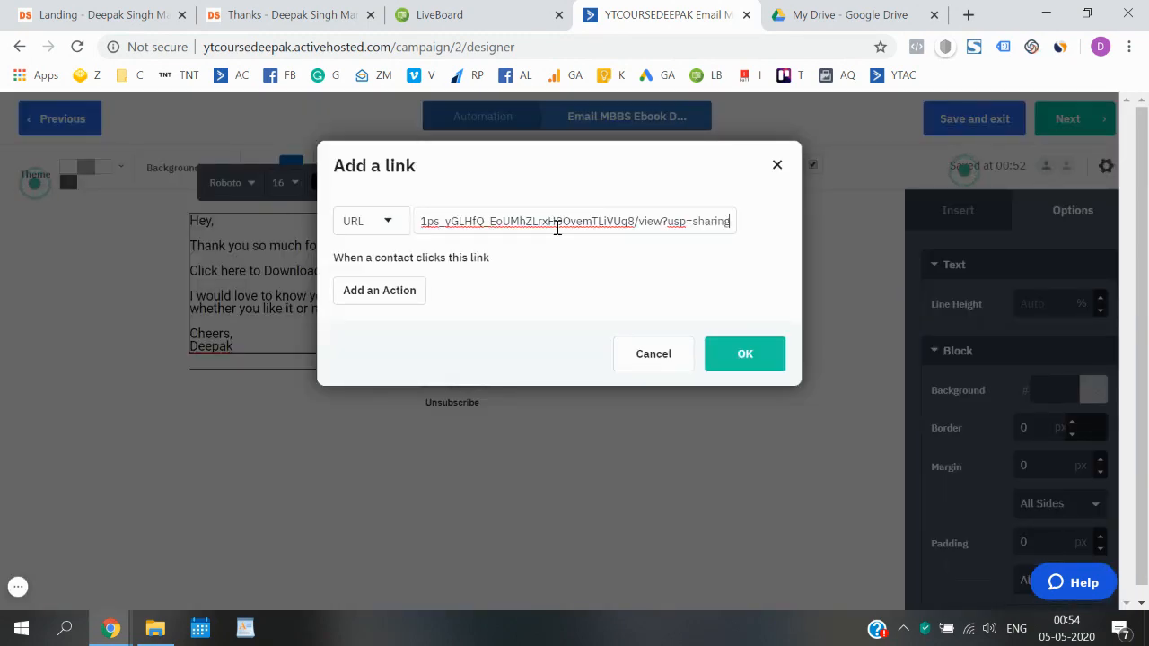
click(742, 351)
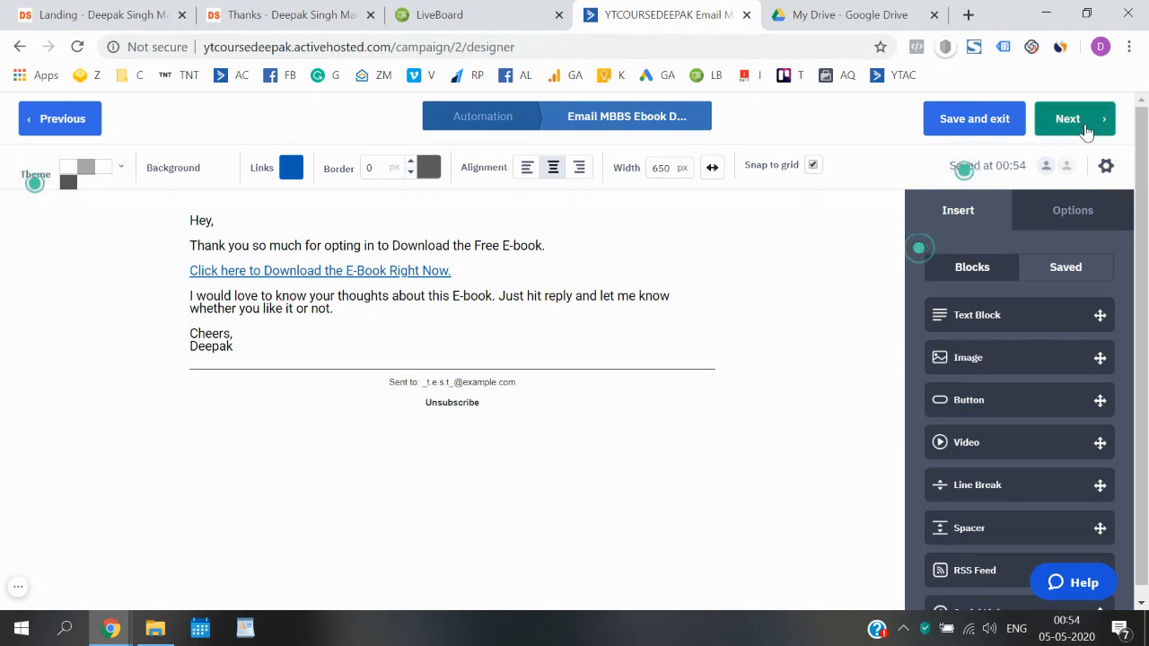
- Open the campaign summary and review the spam check's gmail.com sender warnings and From address
click(1086, 132)
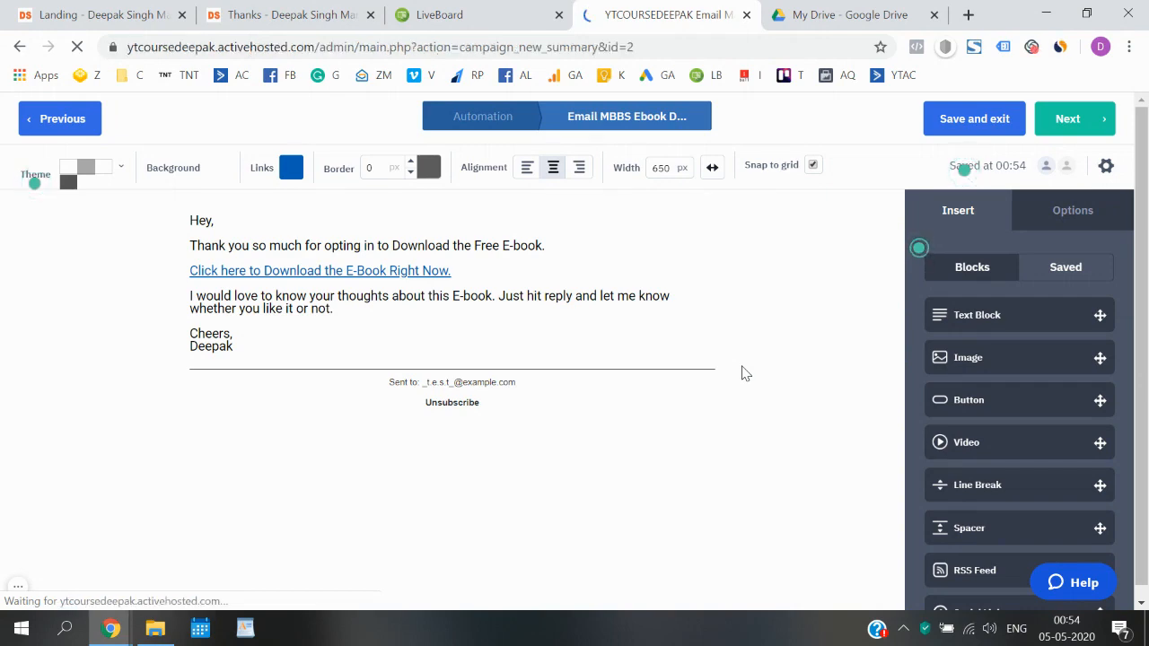
scroll(744, 373, down, 1)
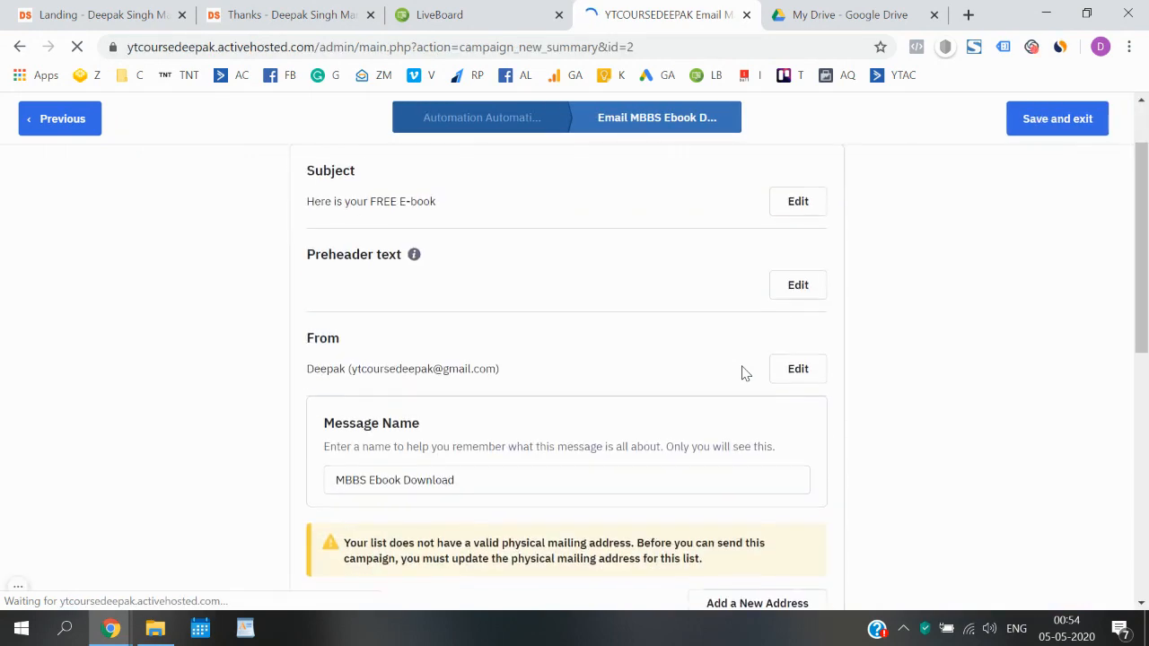
scroll(744, 373, down, 3)
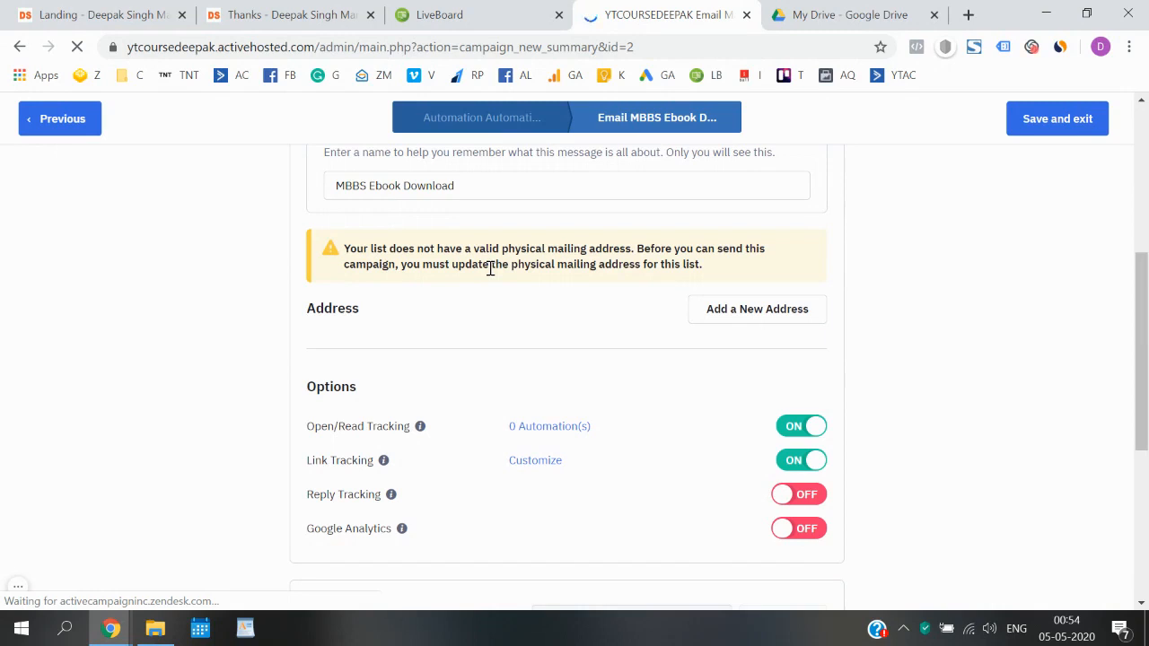
scroll(491, 269, down, 4)
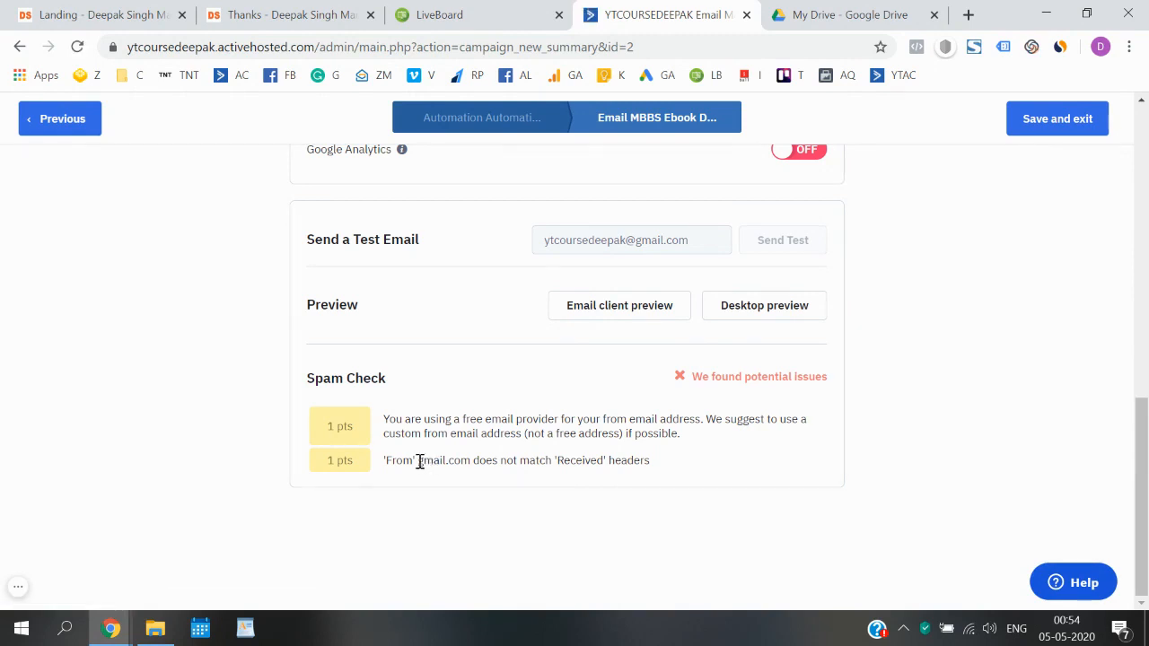
drag(419, 461, 470, 461)
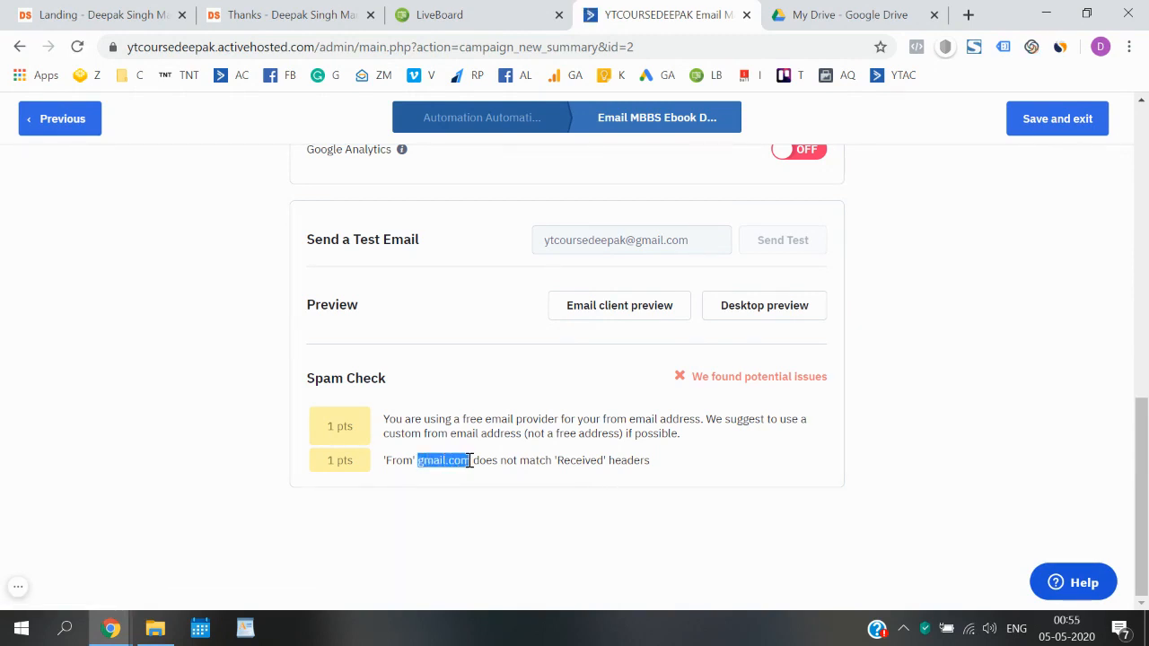
drag(425, 419, 599, 421)
click(606, 426)
scroll(602, 431, up, 7)
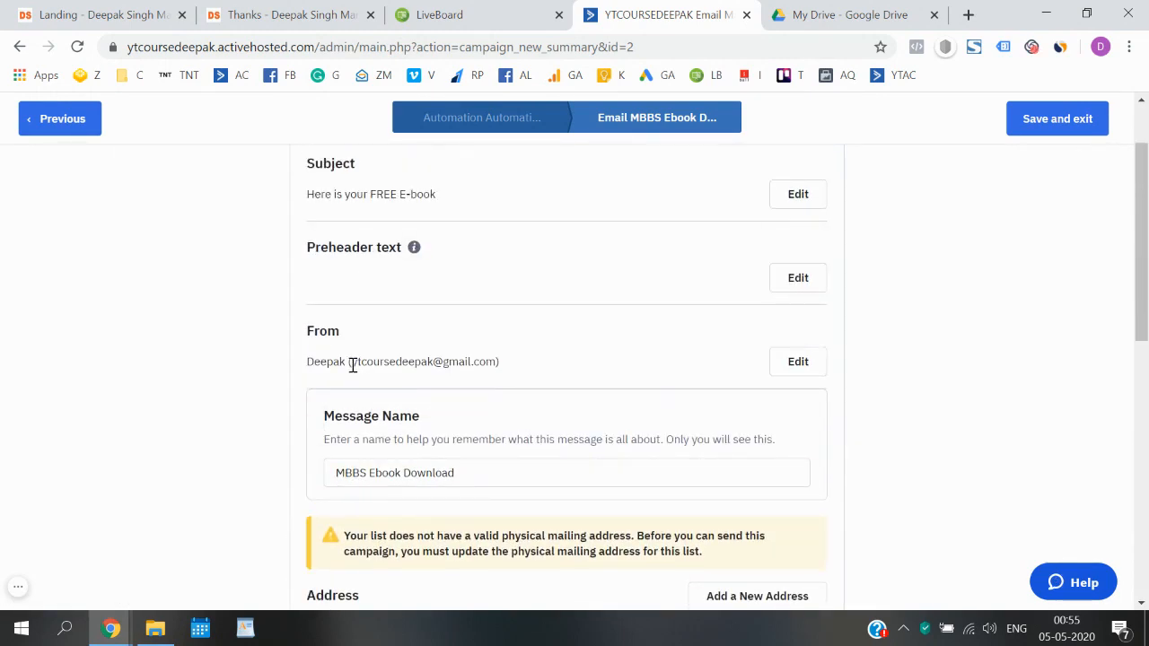
drag(352, 363, 495, 363)
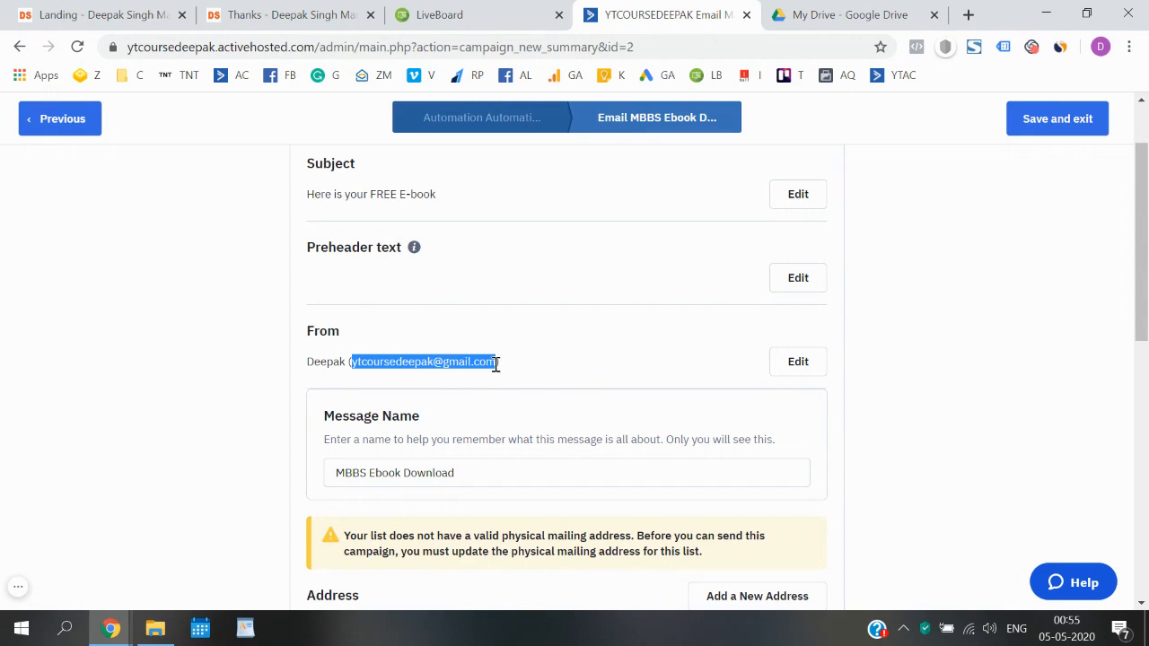
click(642, 363)
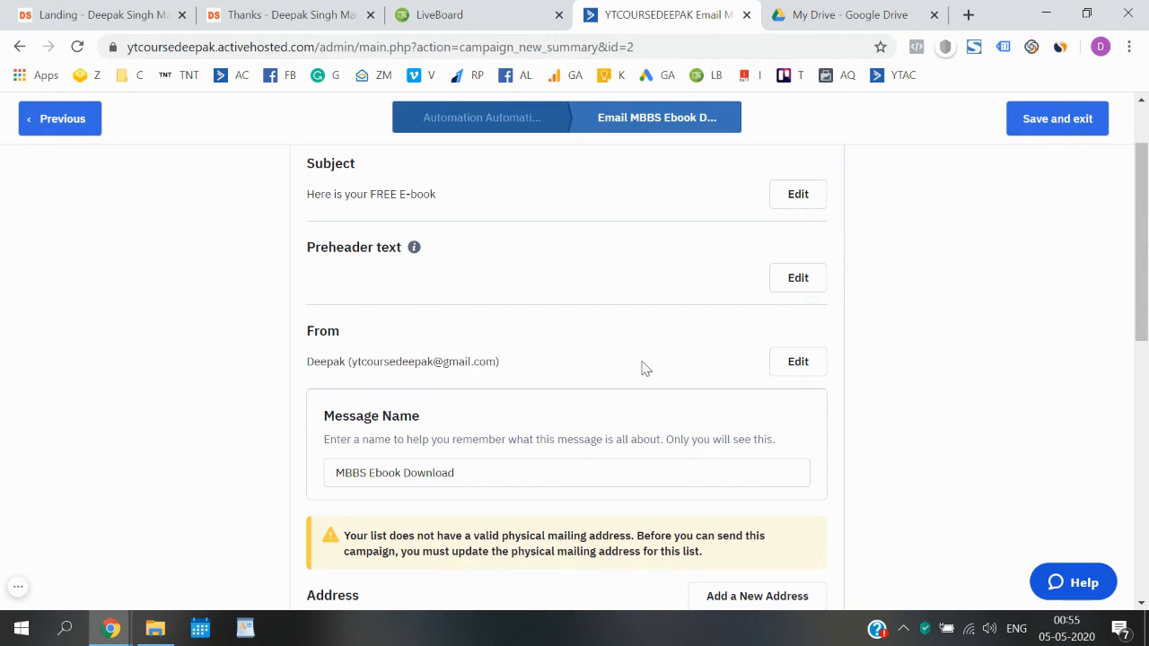
- Replace the Gmail From address with the custom-domain sender address and close the settings
click(790, 367)
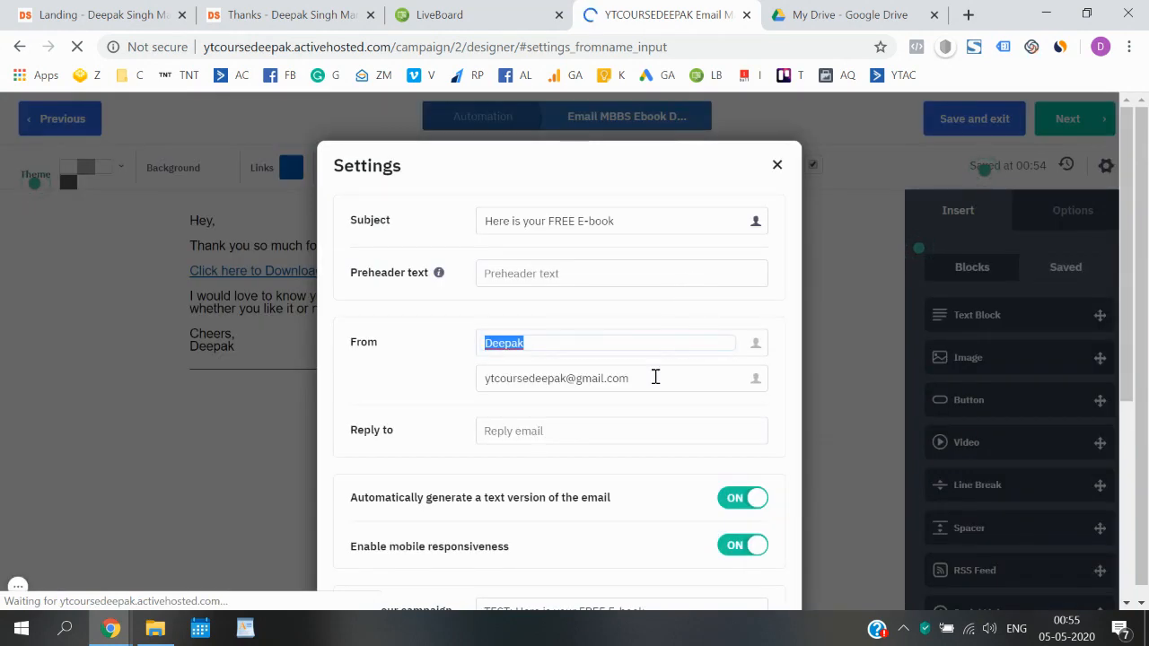
triple_click(655, 377)
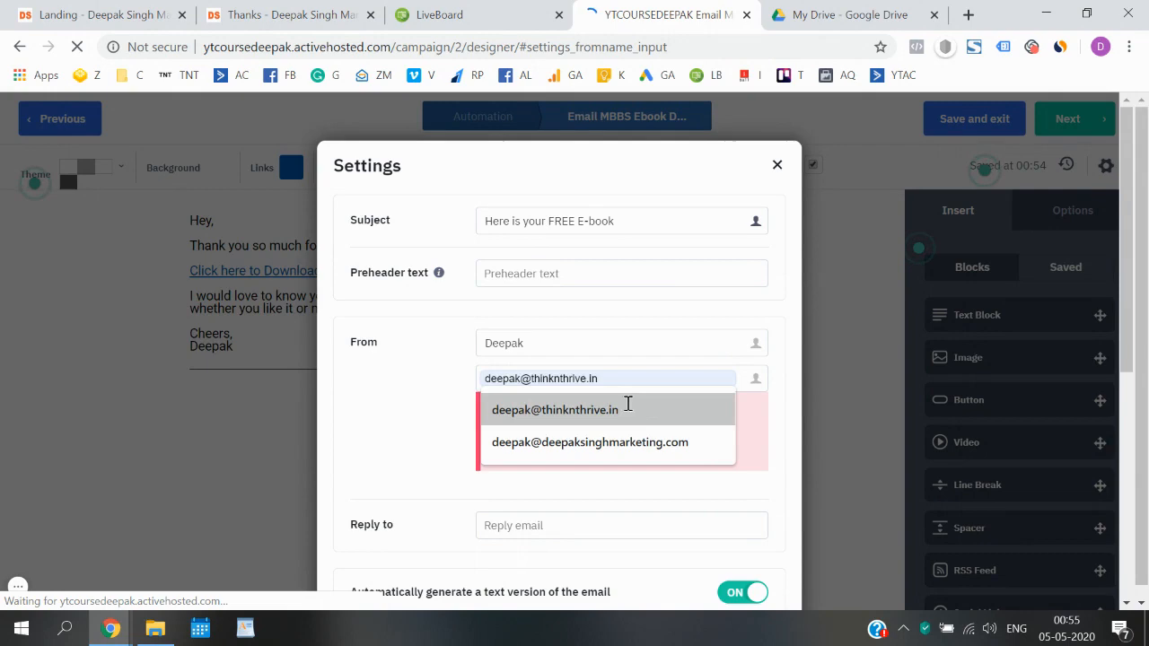
click(628, 409)
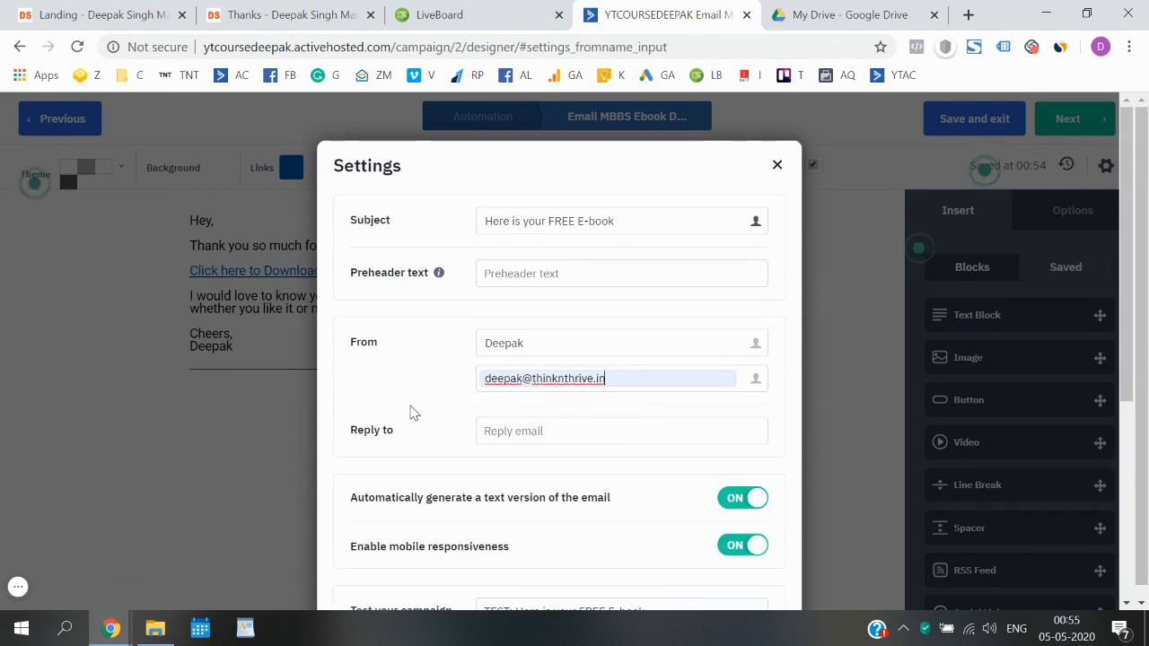
scroll(422, 398, down, 4)
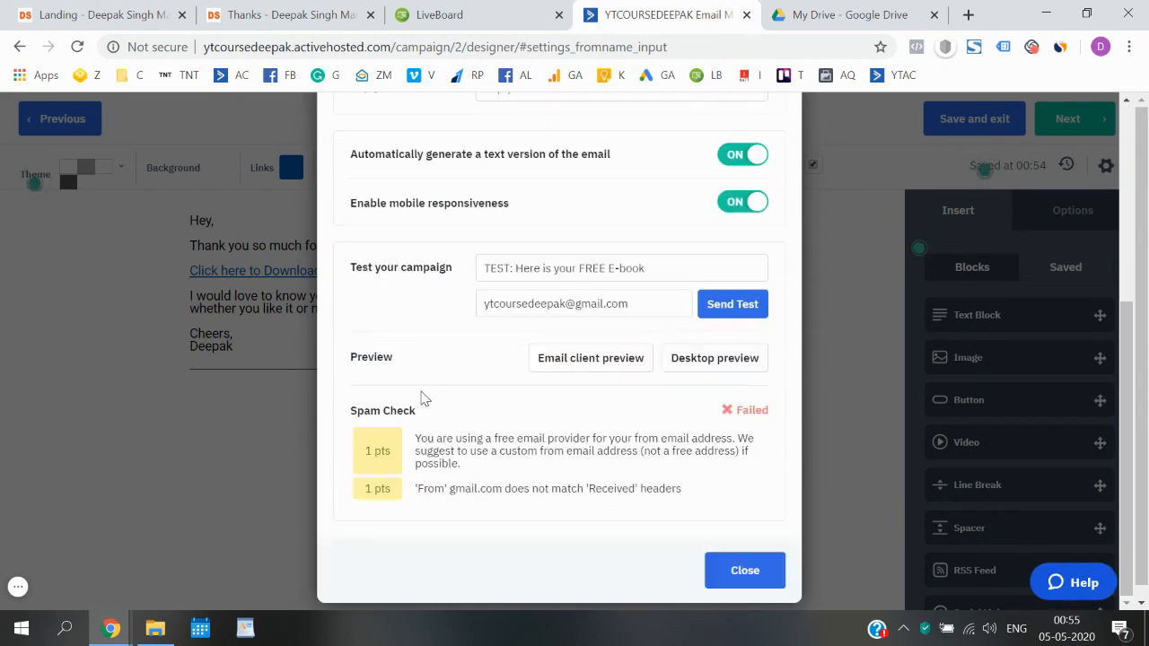
click(744, 570)
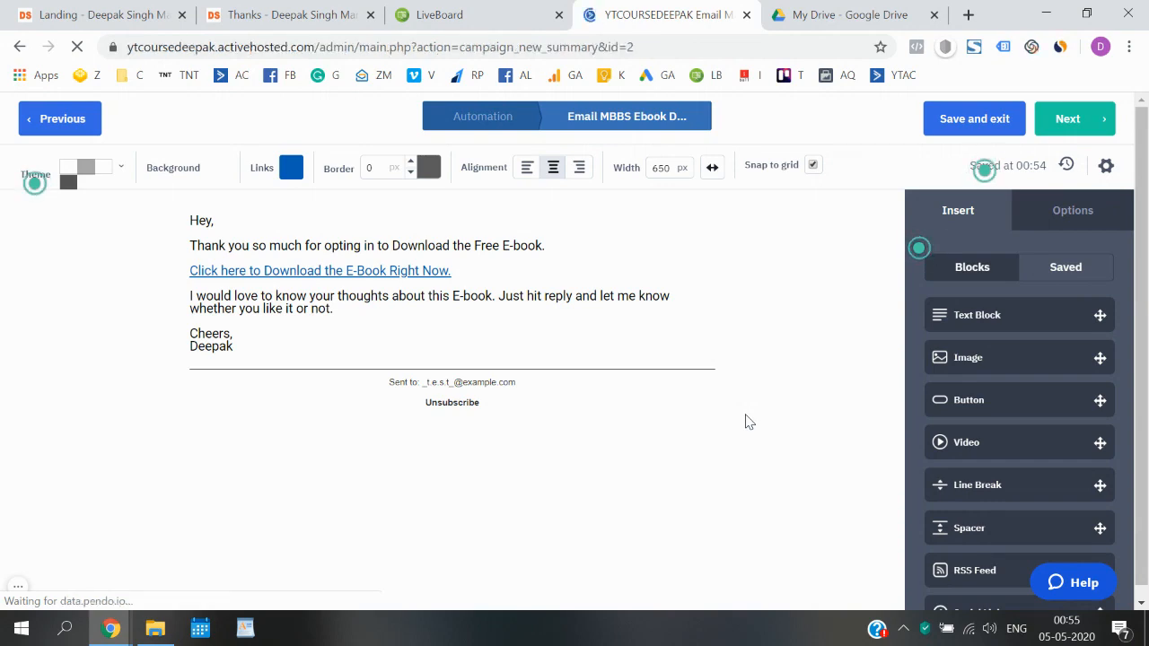
scroll(747, 423, down, 10)
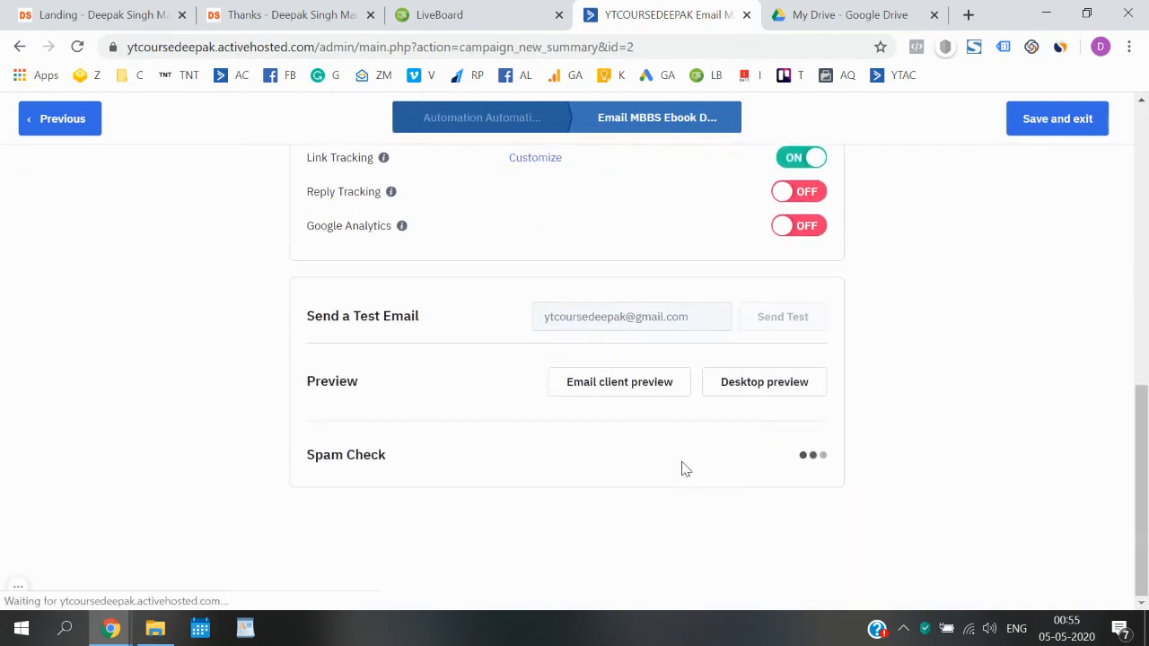
scroll(667, 392, up, 4)
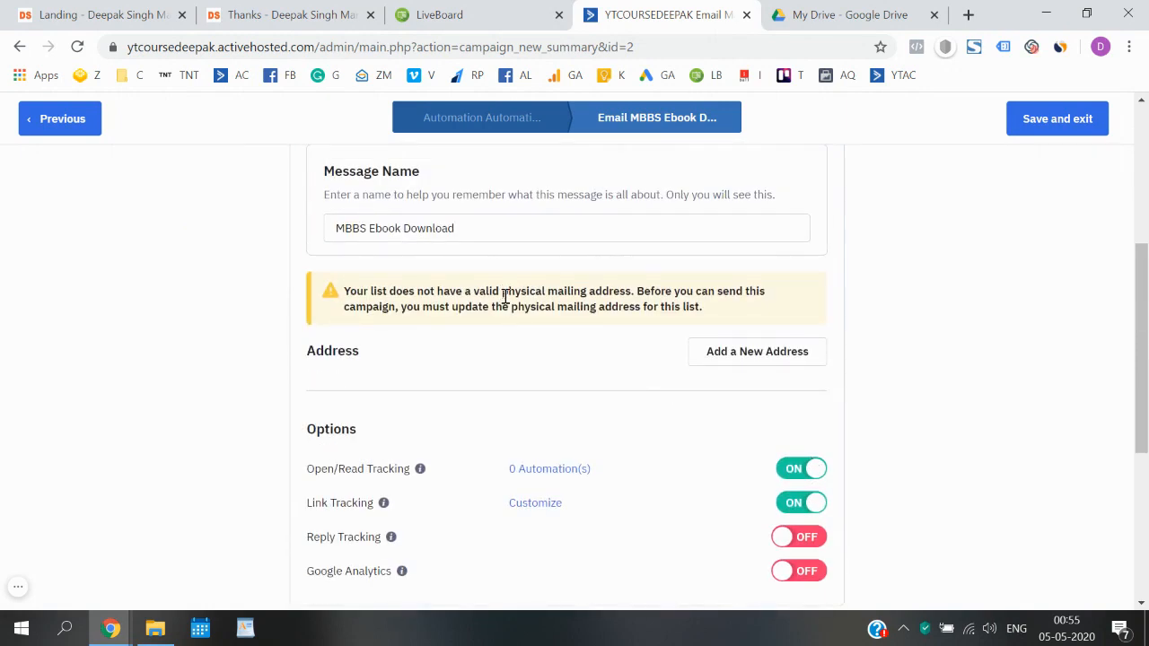
drag(504, 297, 341, 296)
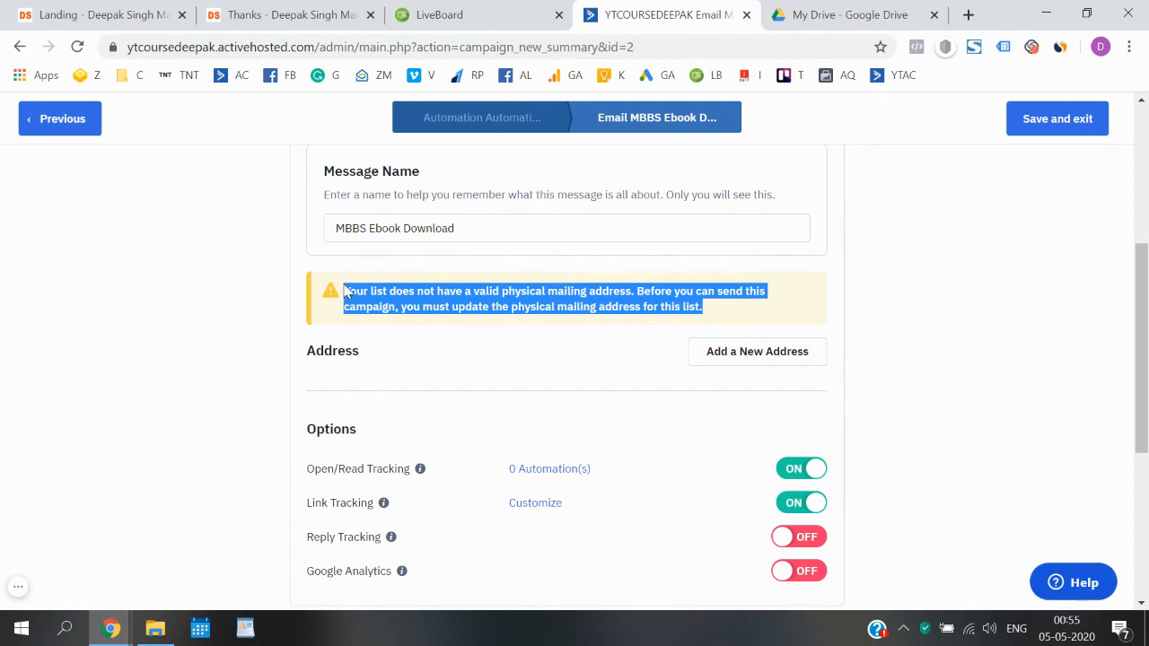
click(878, 364)
scroll(879, 364, up, 1)
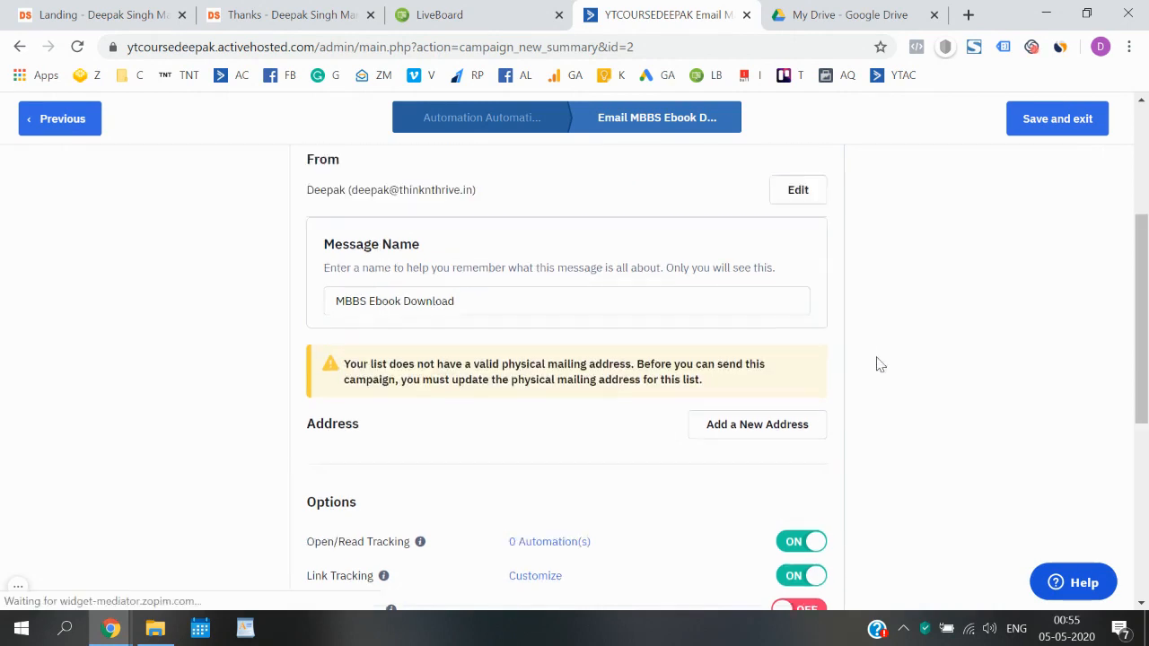
scroll(880, 364, up, 3)
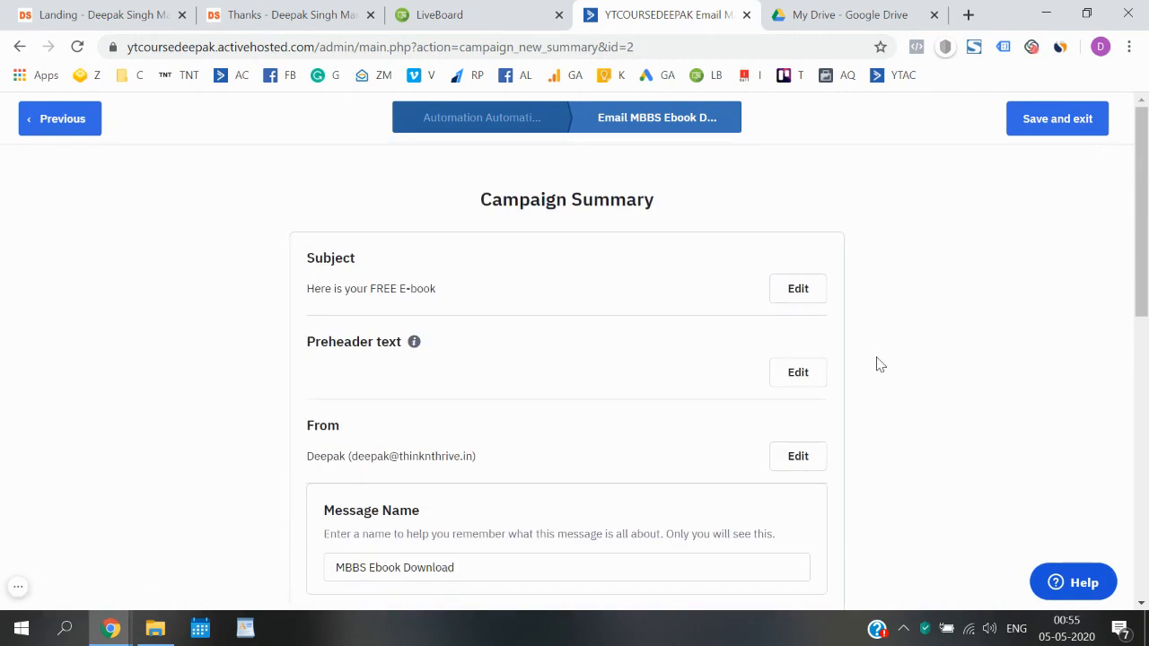
scroll(880, 363, down, 4)
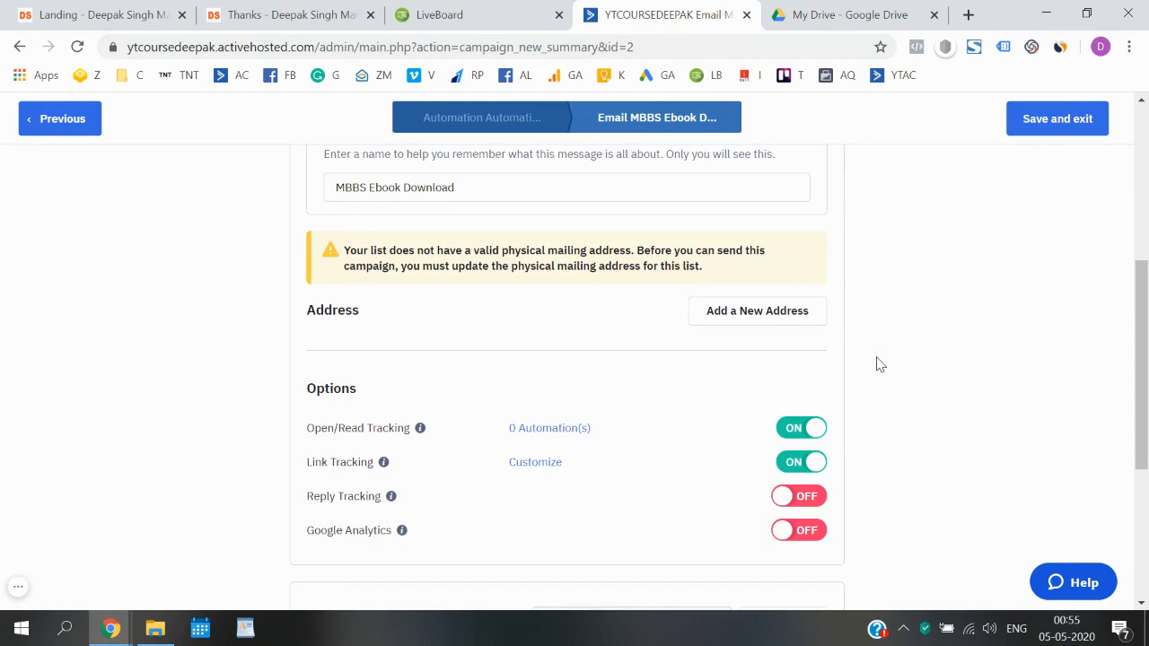
- Start a new physical mailing address with India as the country
click(778, 323)
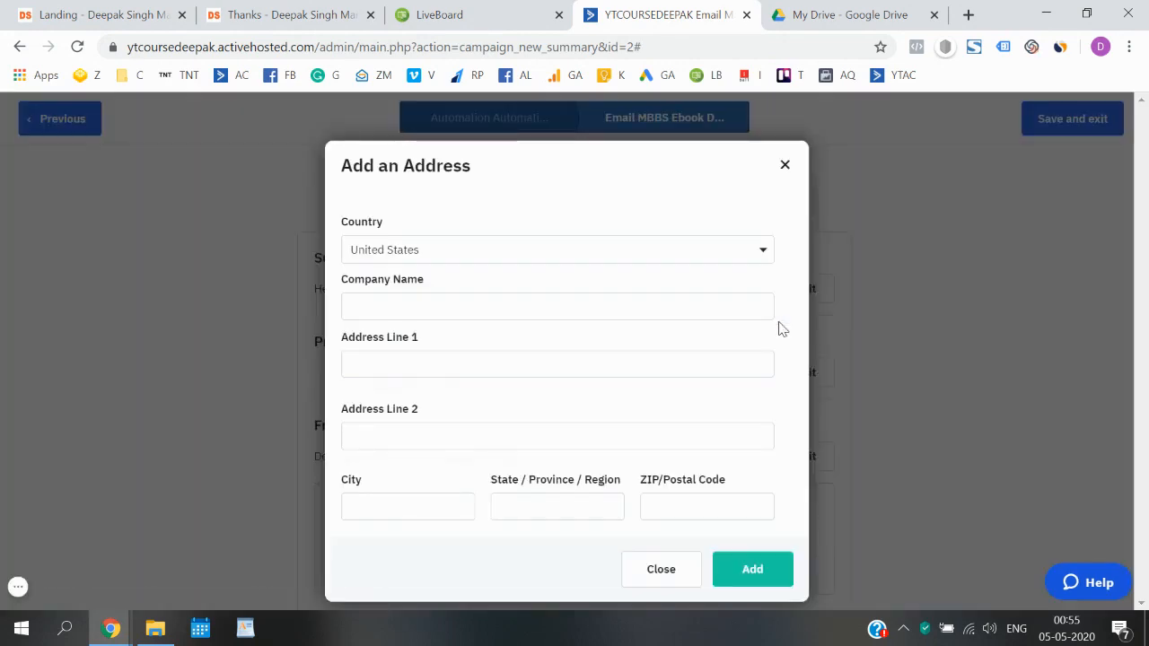
click(719, 252)
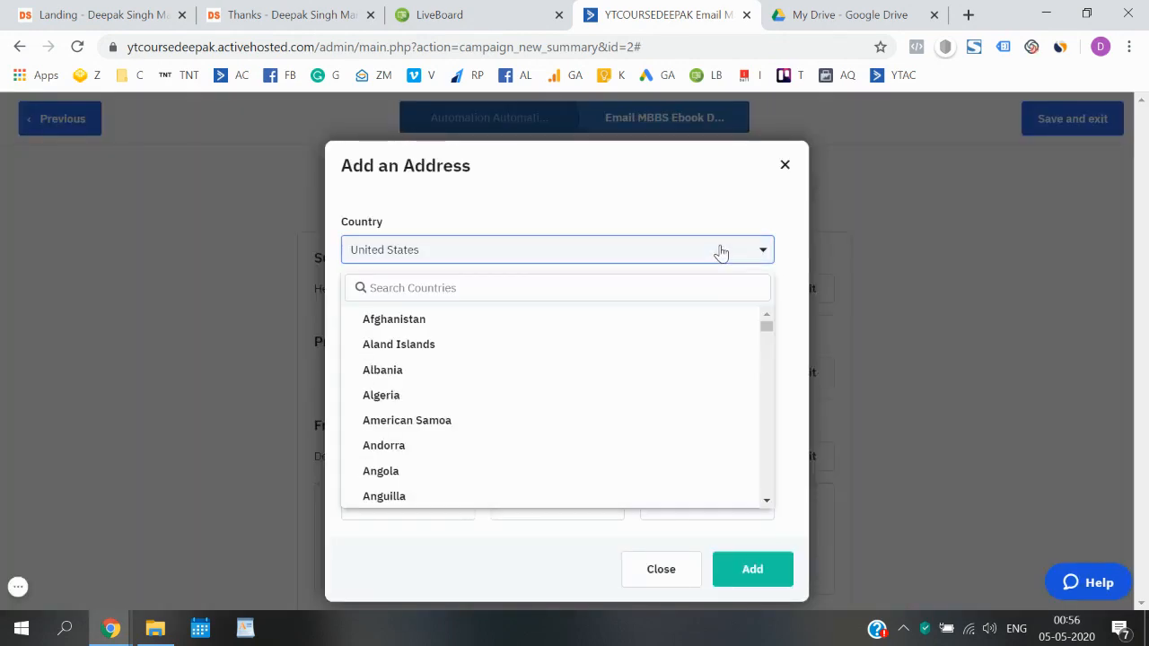
click(687, 287)
text(india)
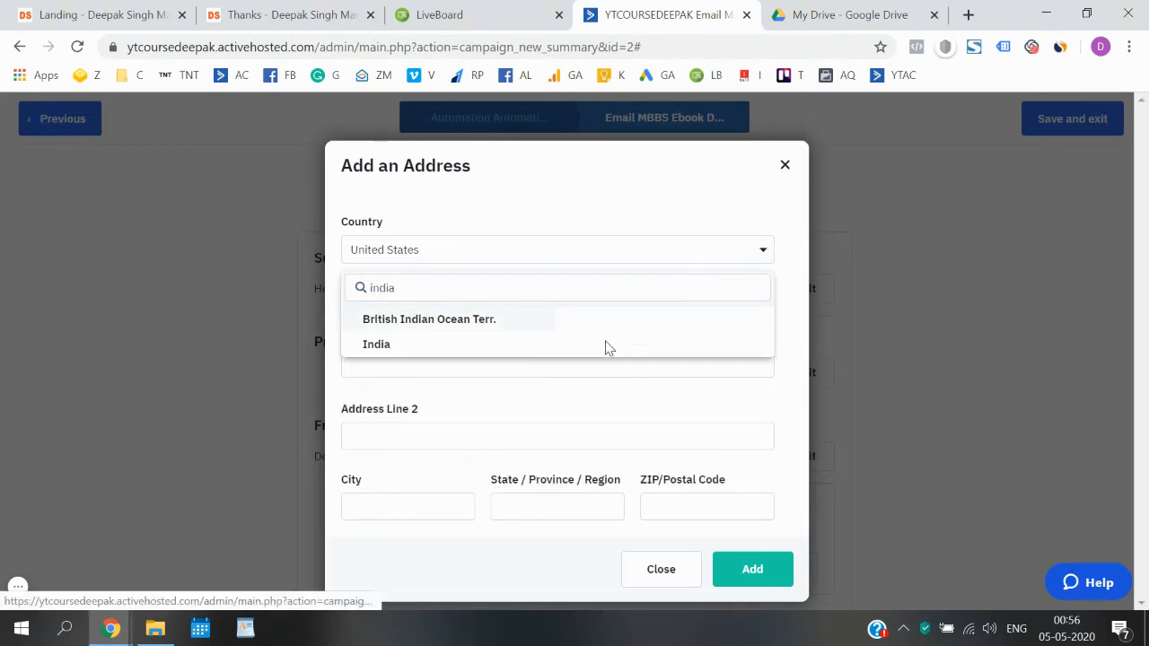
click(536, 347)
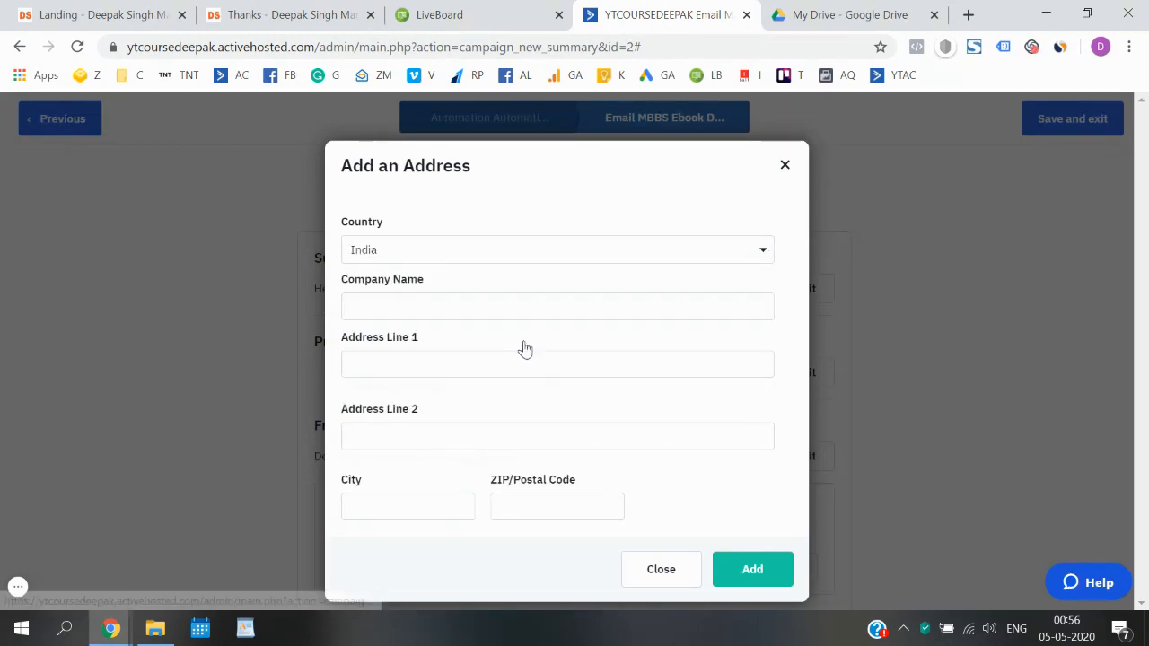
- Fill in the company name, address line, city and postal code, then add the address
click(506, 307)
text(thtih)
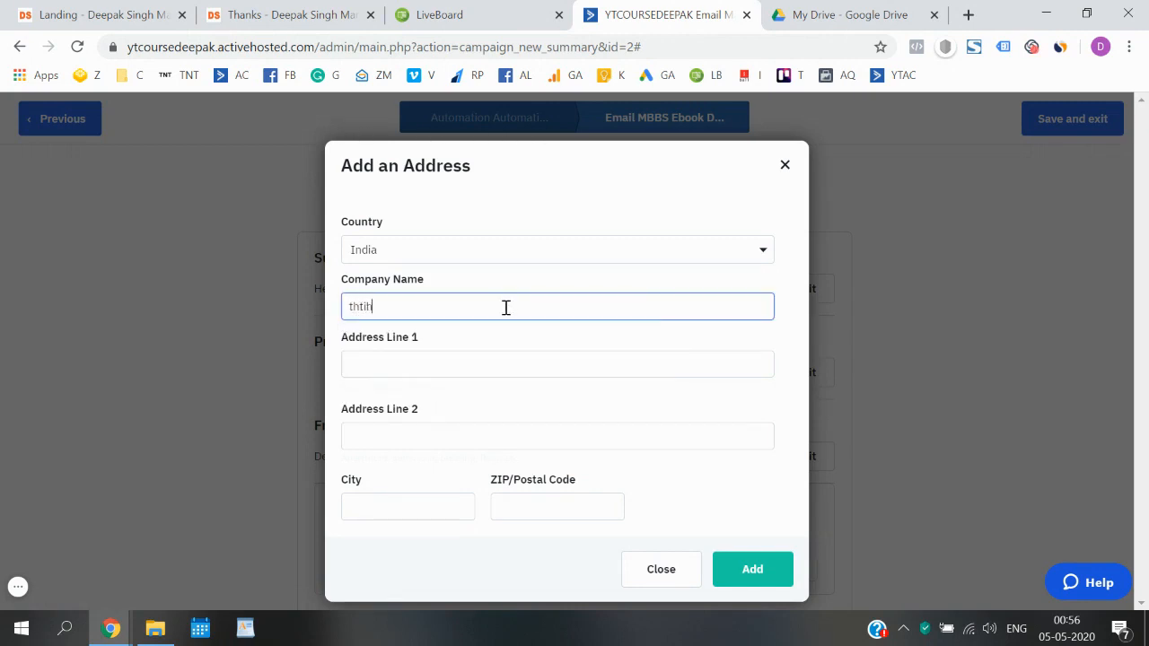
text(iadsd)
click(490, 365)
text(adsds)
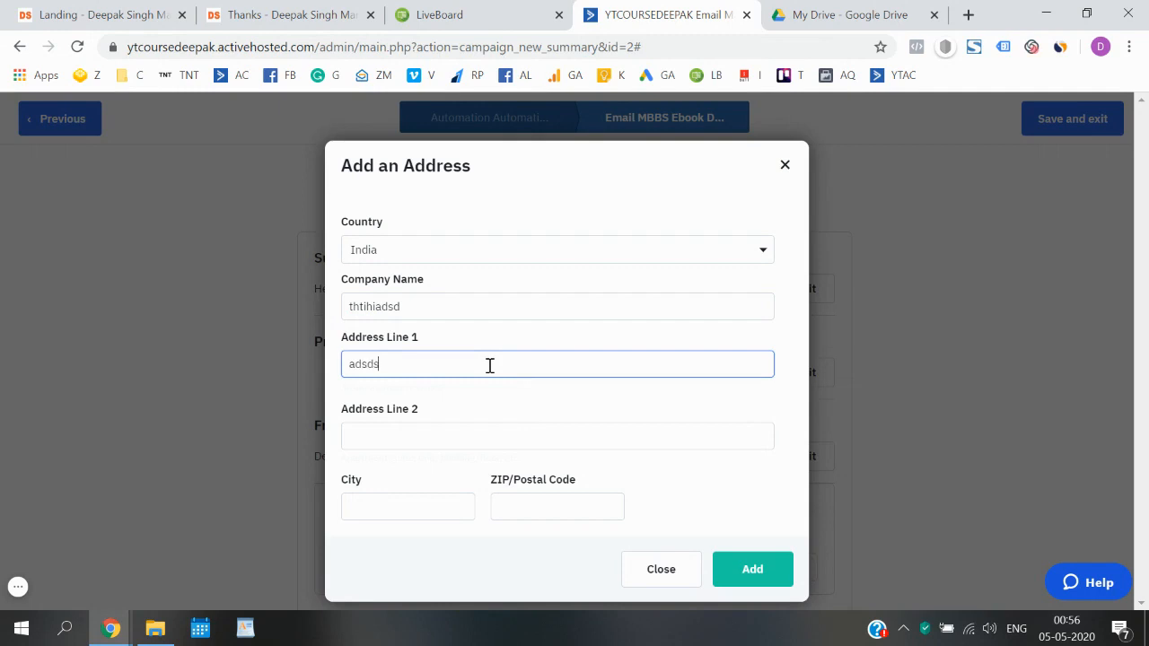
click(404, 502)
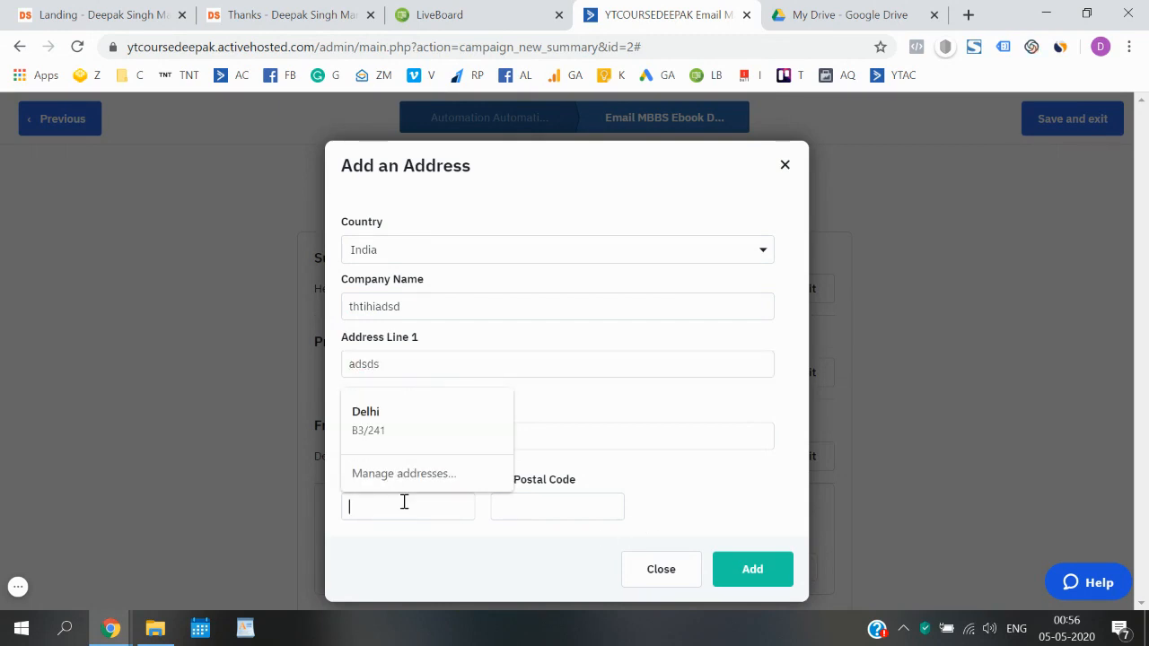
text(Dekhi)
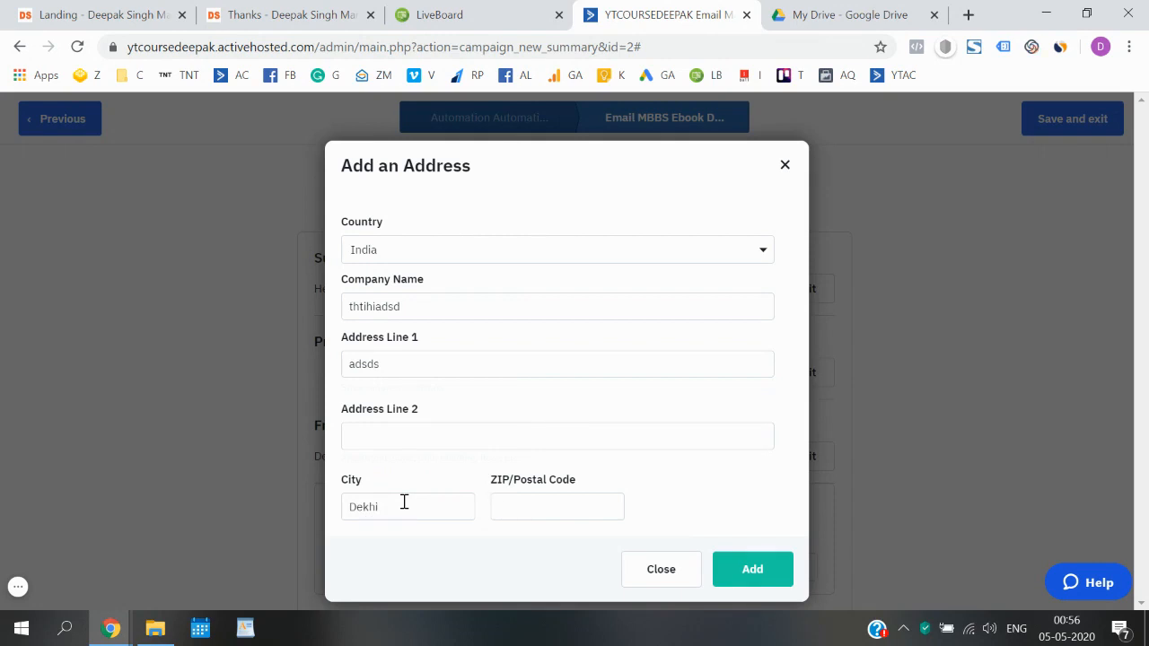
key(Tab)
text(11)
click(752, 505)
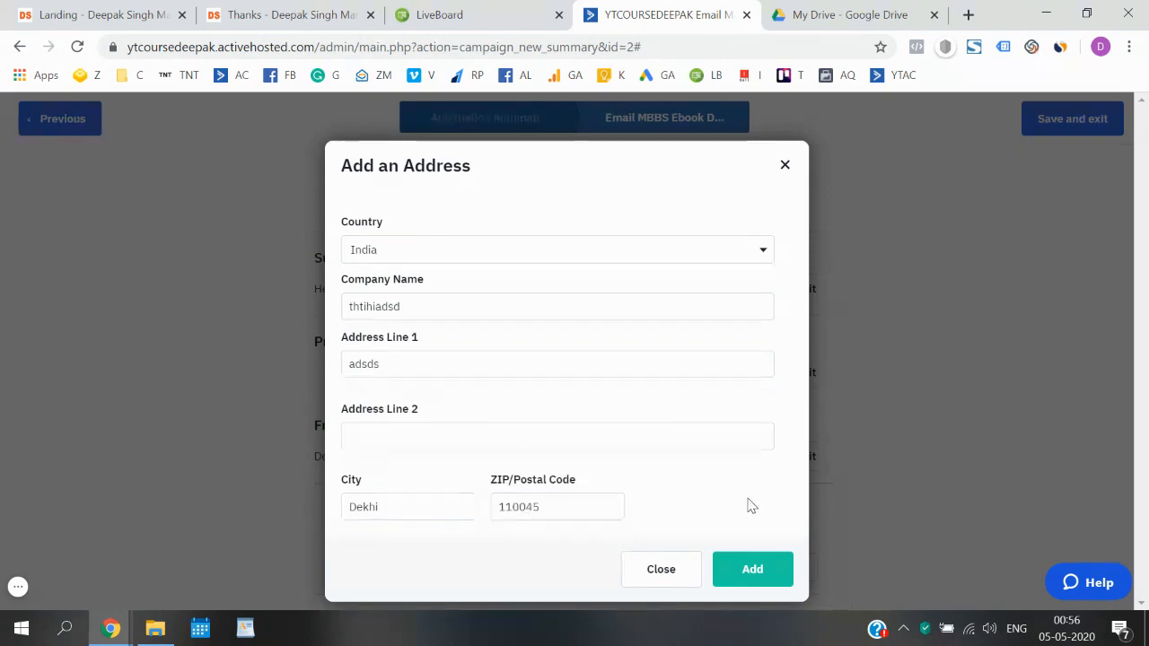
click(753, 566)
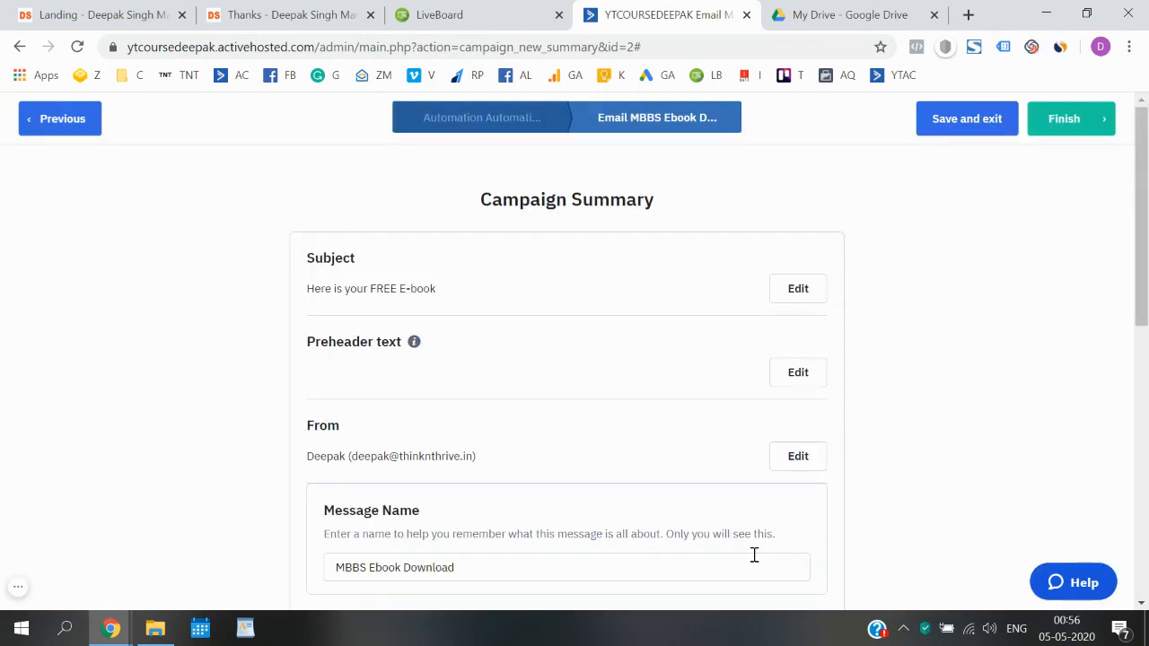
- Preview the MBBS Ebook Download email on desktop, then finish the campaign
scroll(976, 440, down, 7)
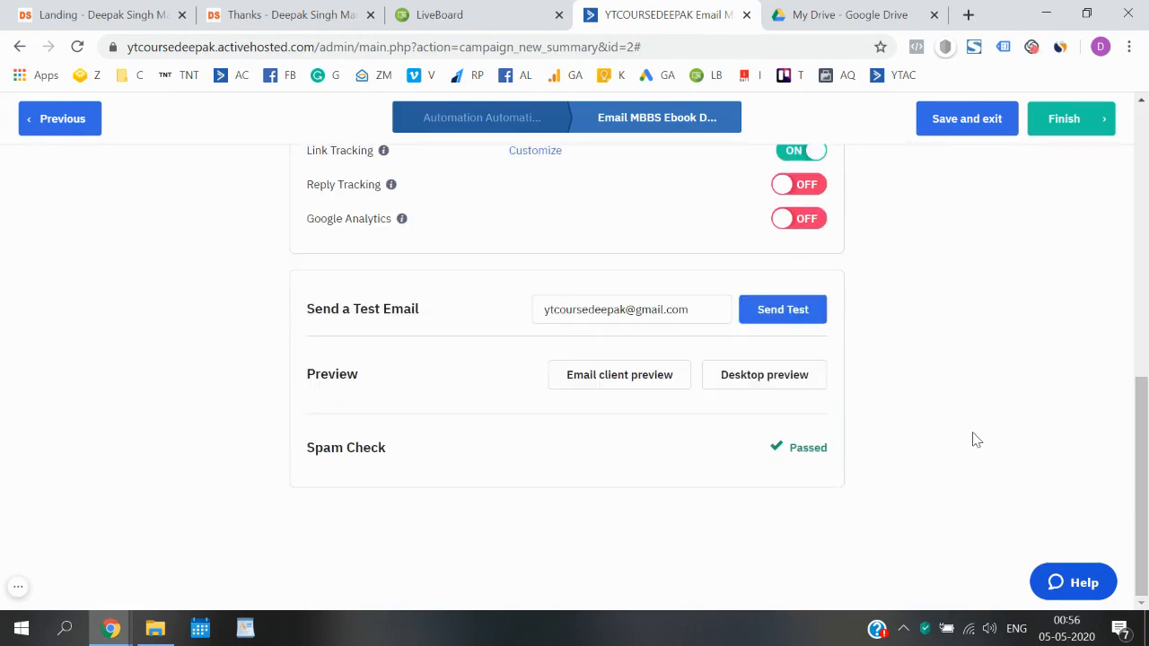
scroll(976, 440, up, 7)
scroll(976, 440, down, 7)
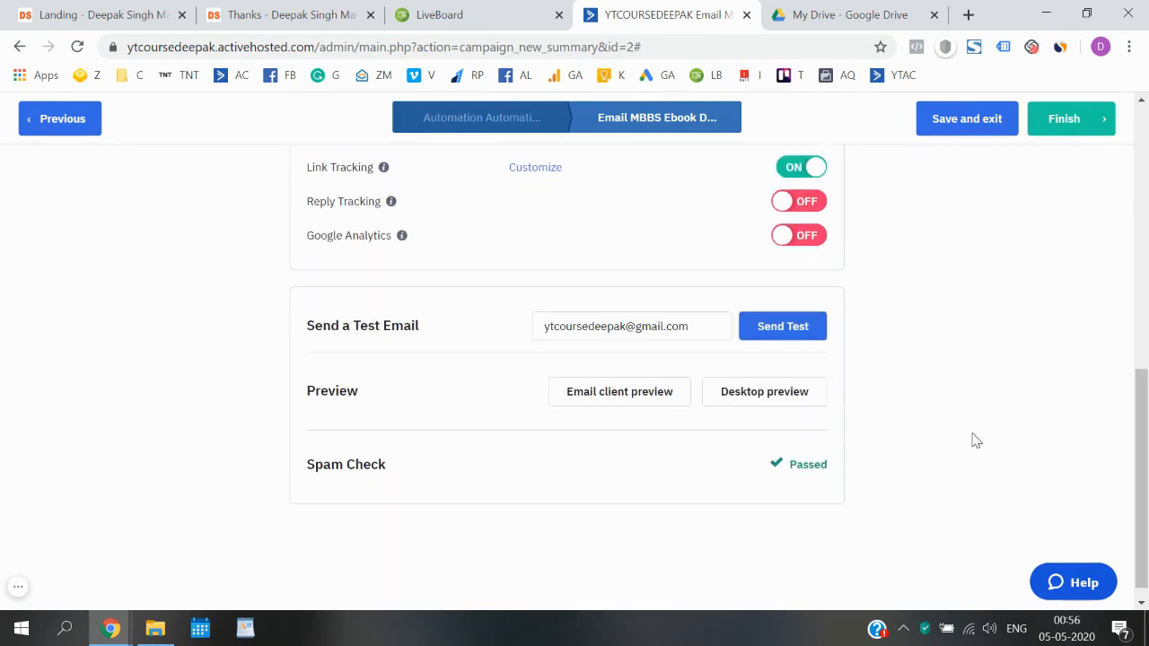
click(783, 392)
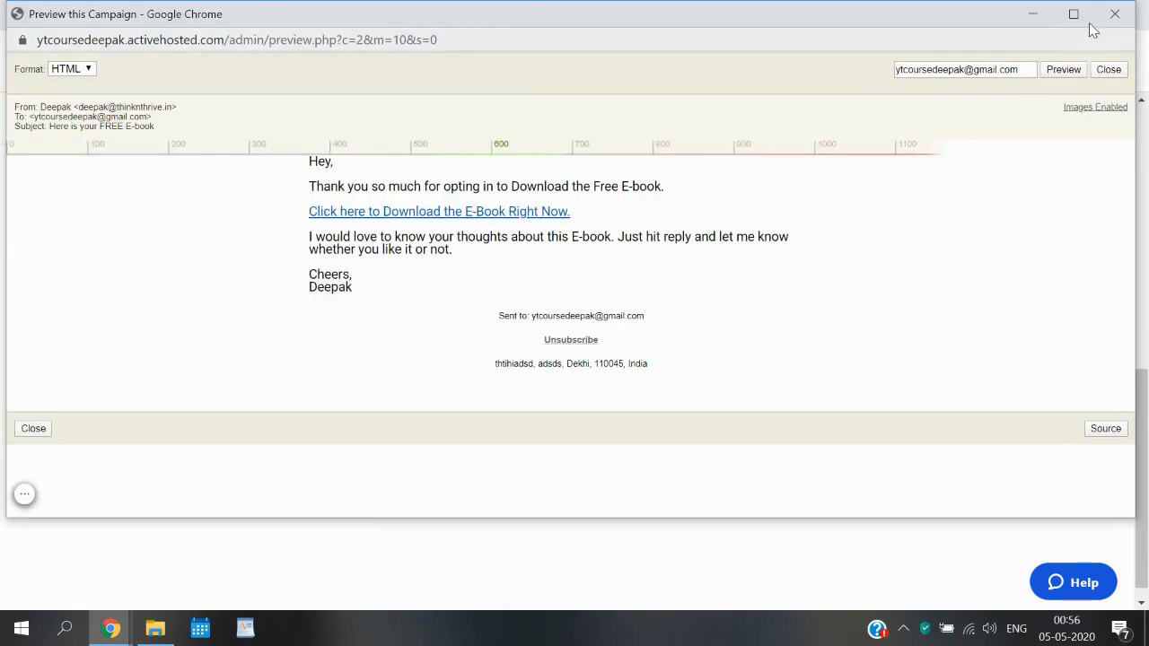
click(1109, 18)
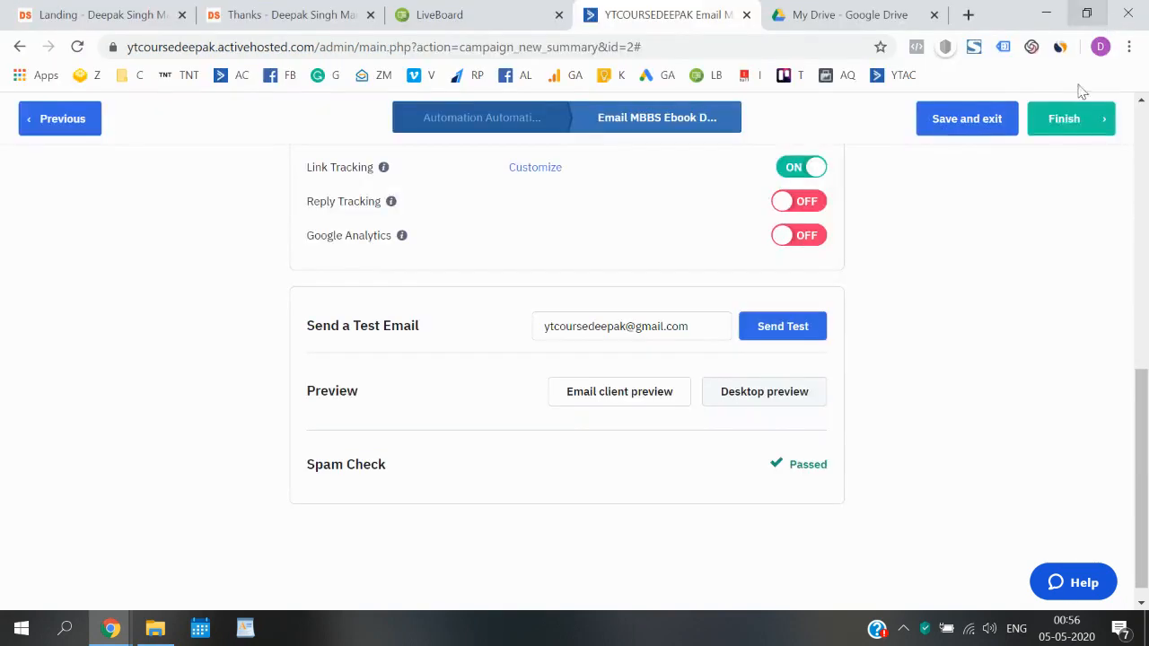
scroll(876, 396, down, 8)
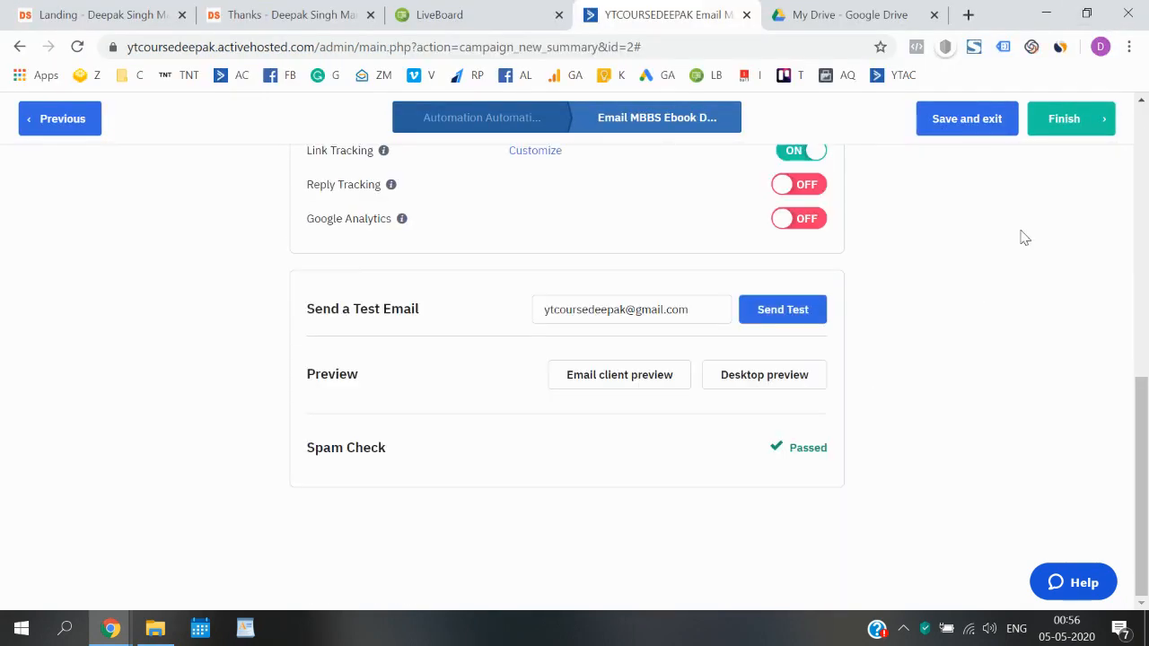
scroll(1020, 236, up, 8)
click(1100, 119)
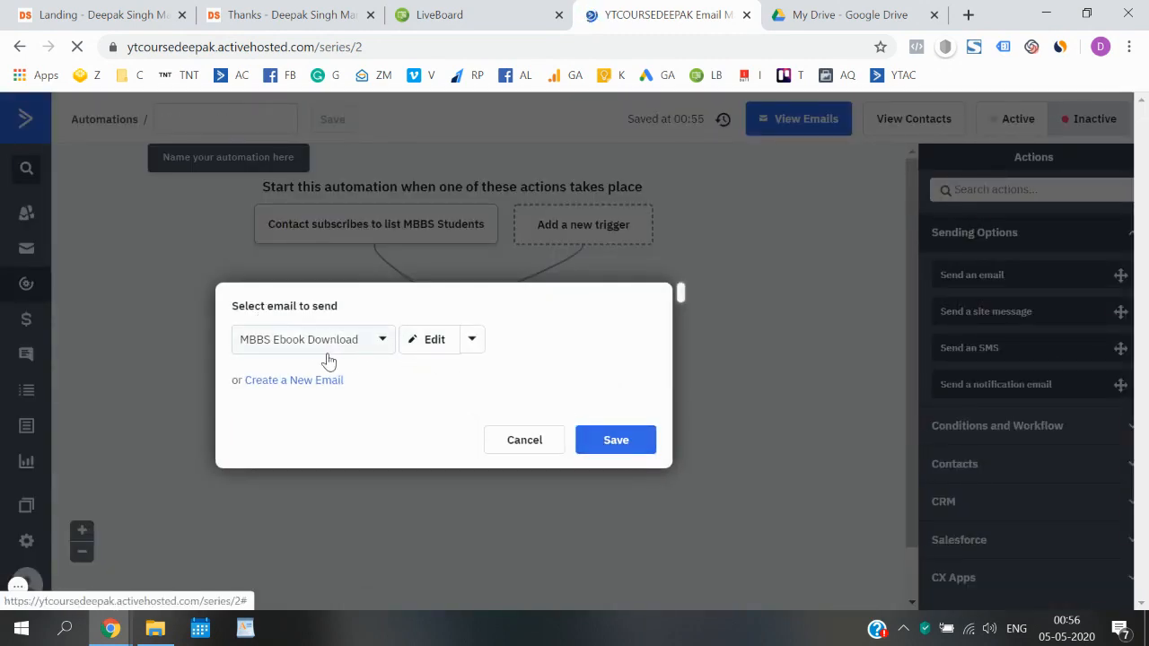
- Keep 'MBBS Ebook Download' as the sent email, name the automation 'MBBS Students', and set it Active
click(616, 440)
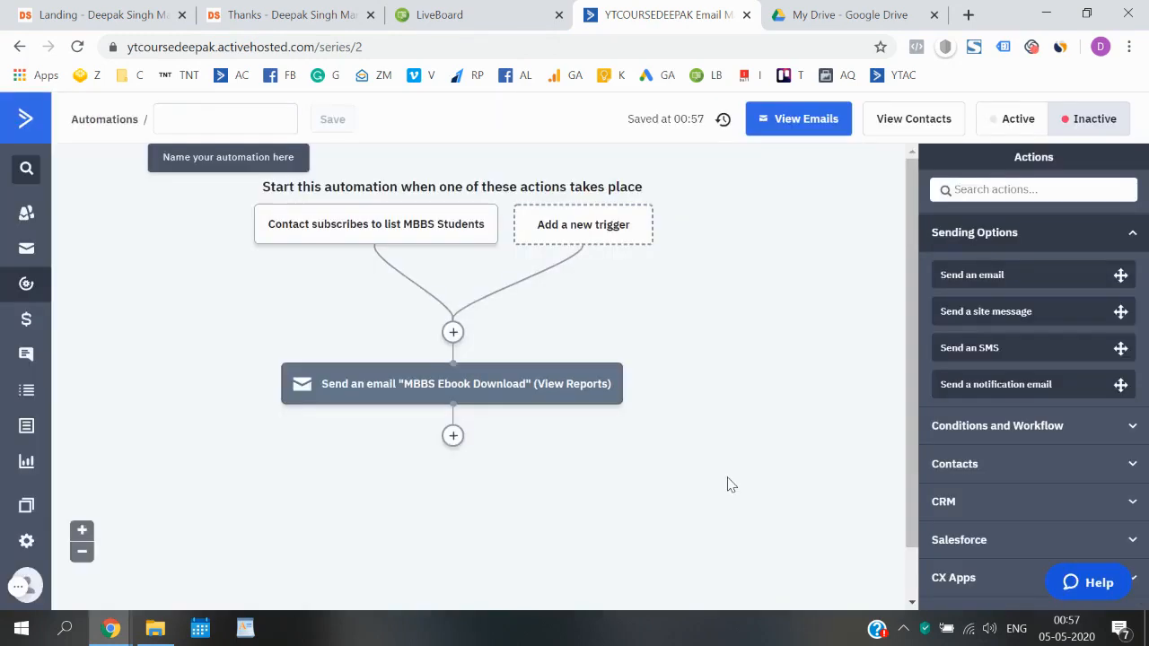
click(243, 111)
text(MBBS St)
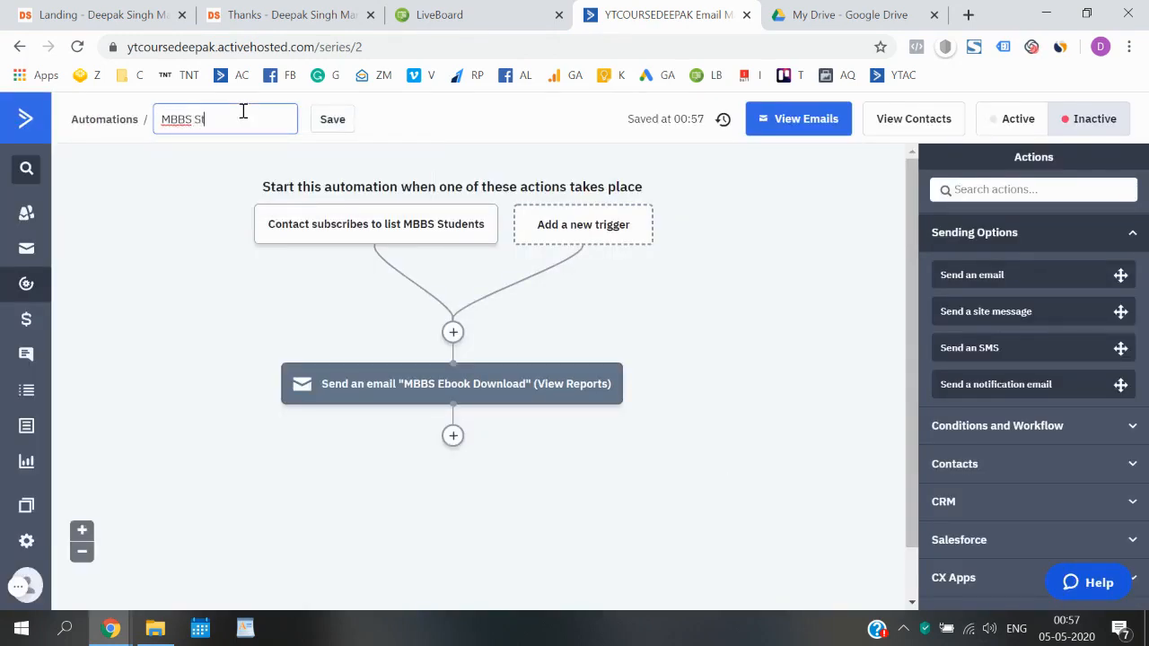
text(udents)
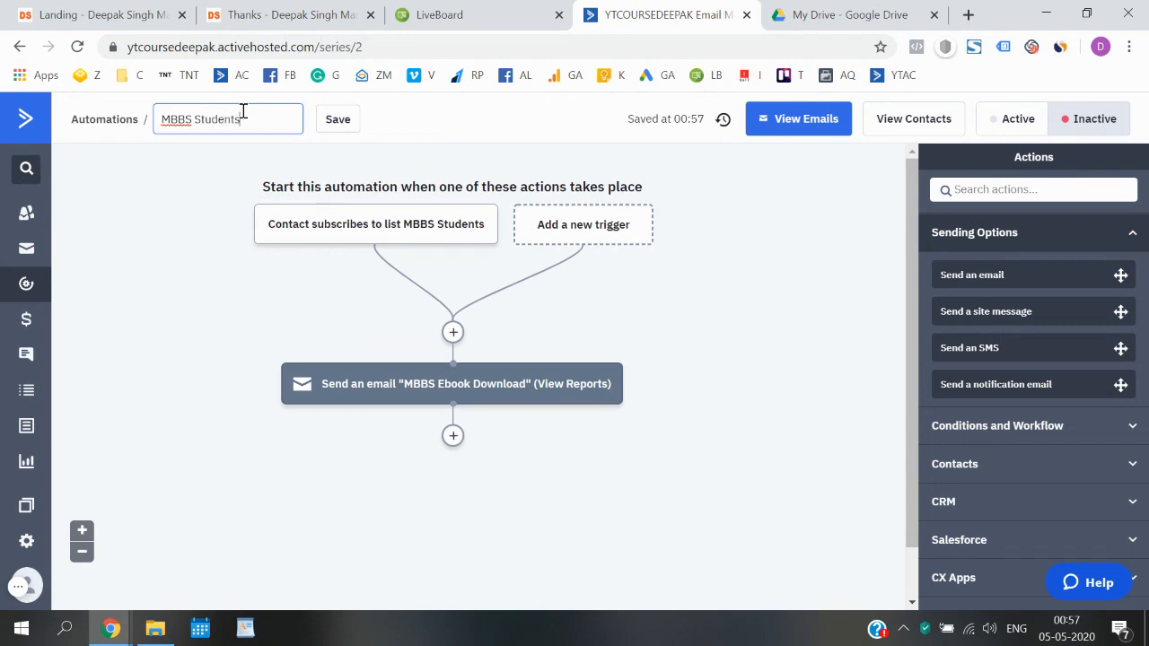
click(333, 126)
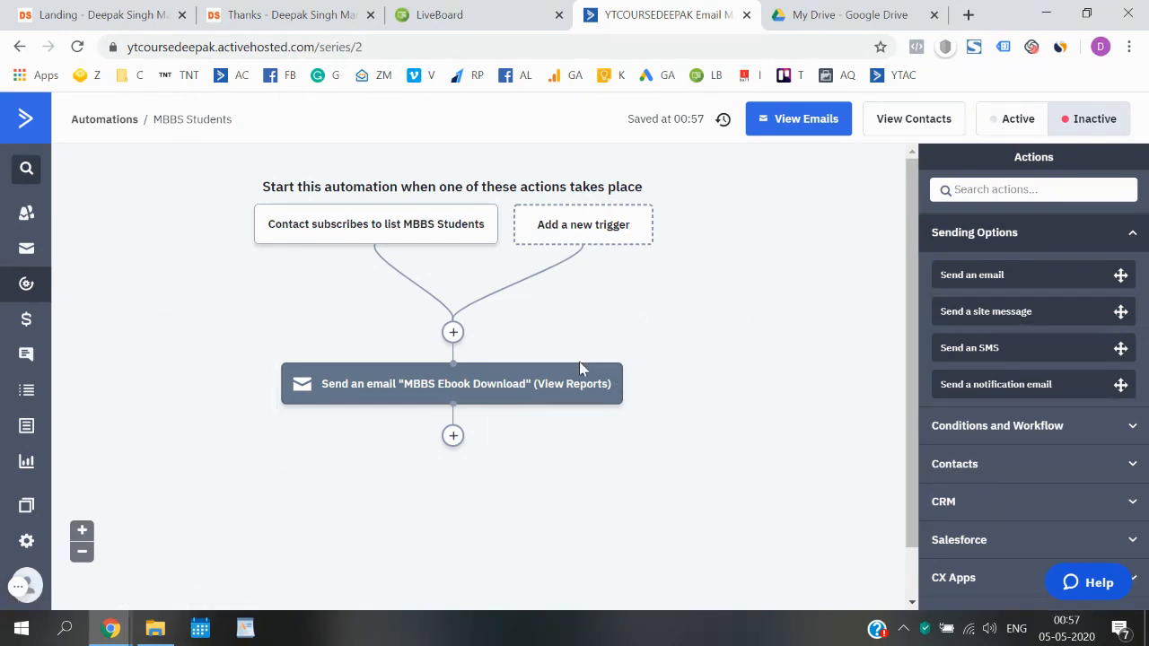
click(995, 123)
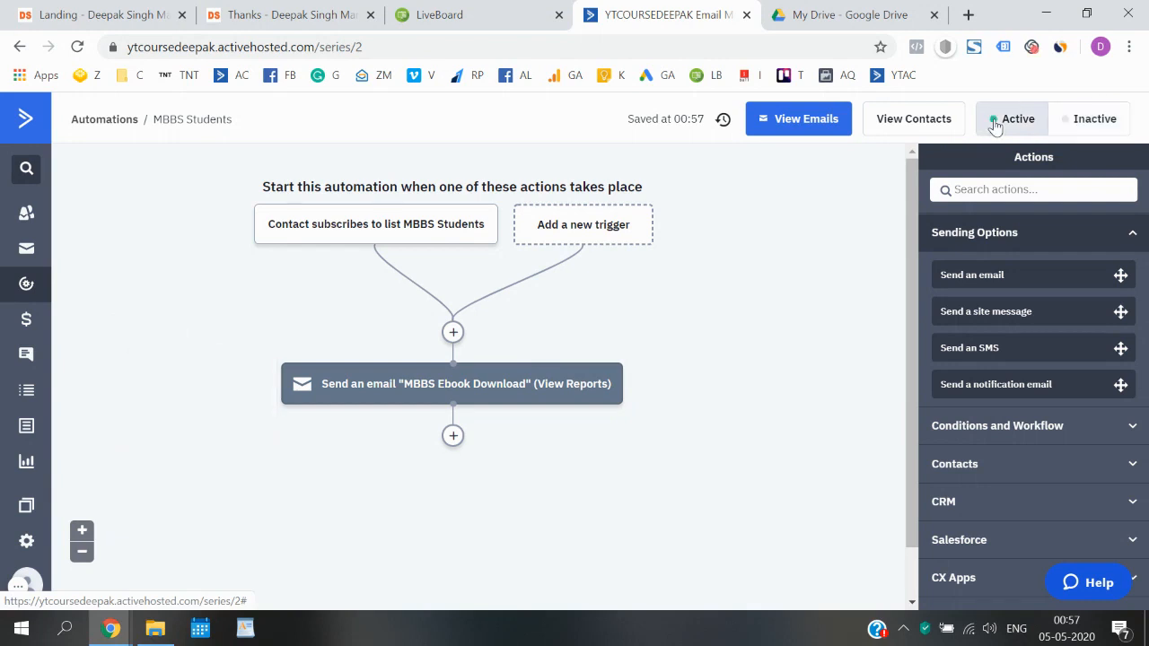
click(111, 122)
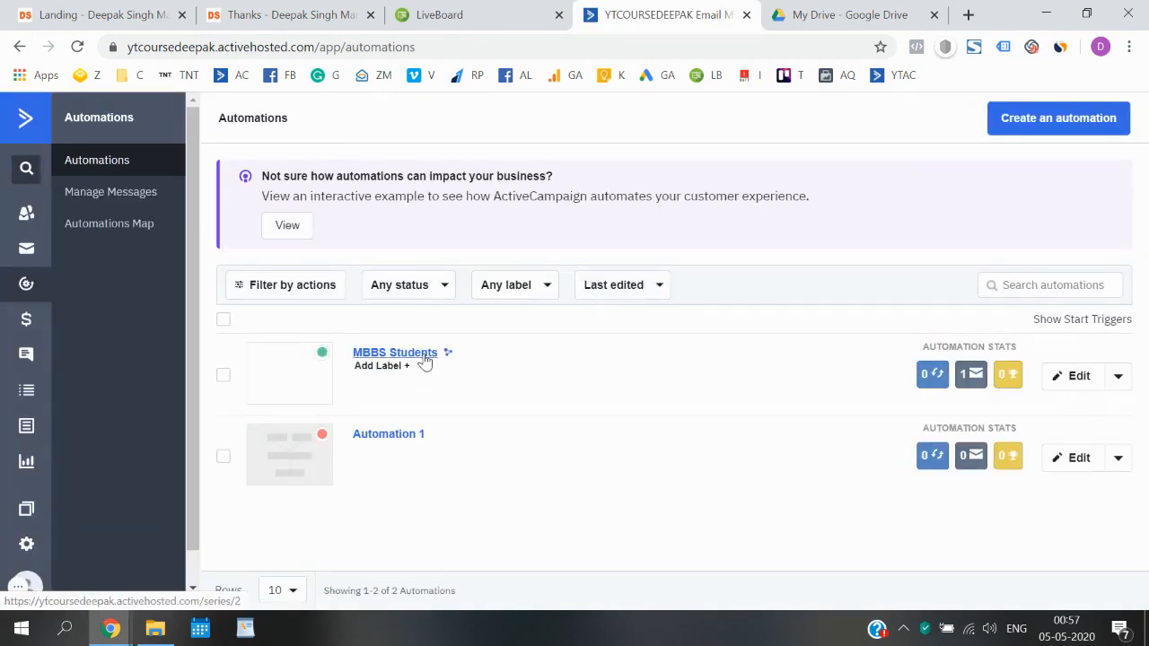
mouse_move(969, 377)
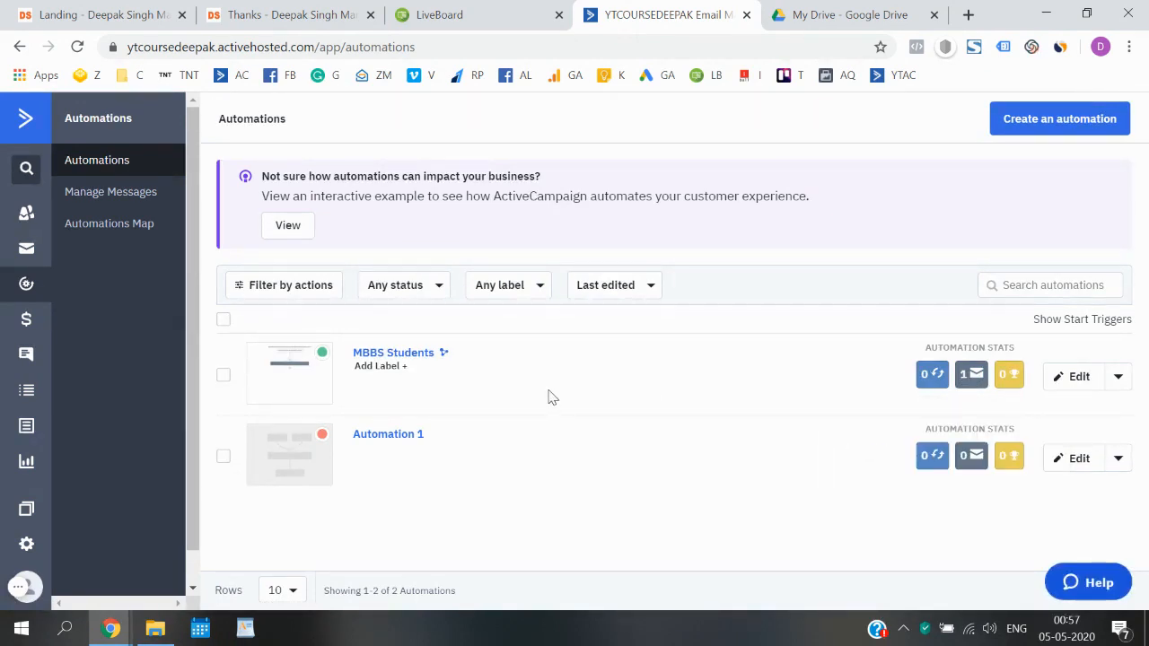
click(135, 13)
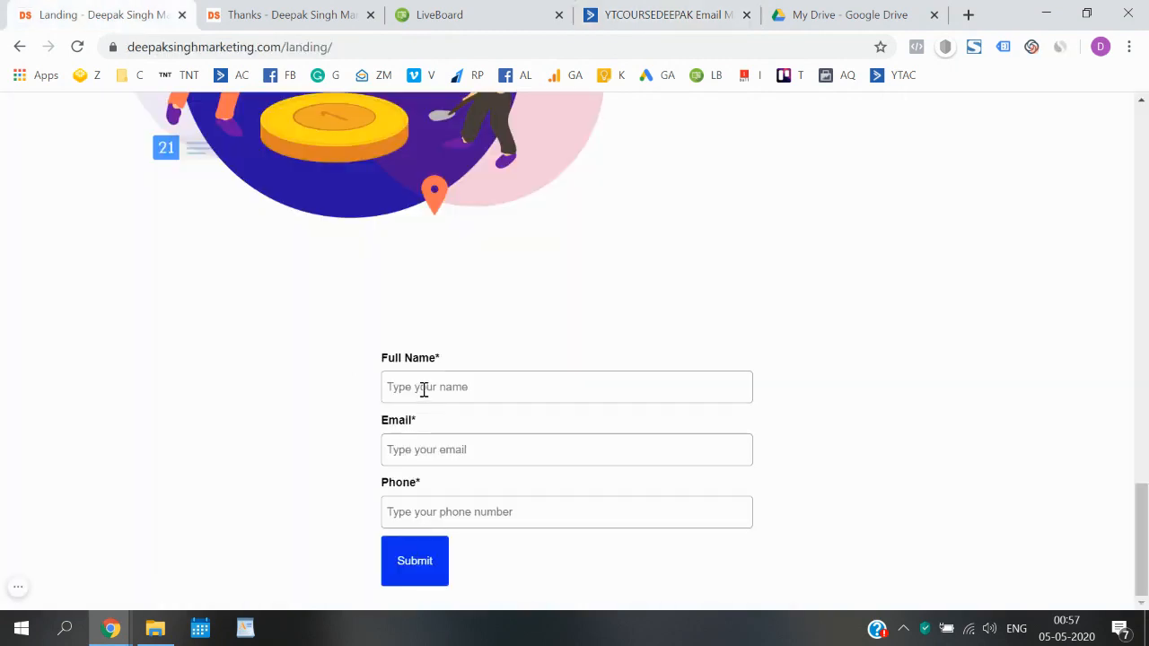
click(664, 14)
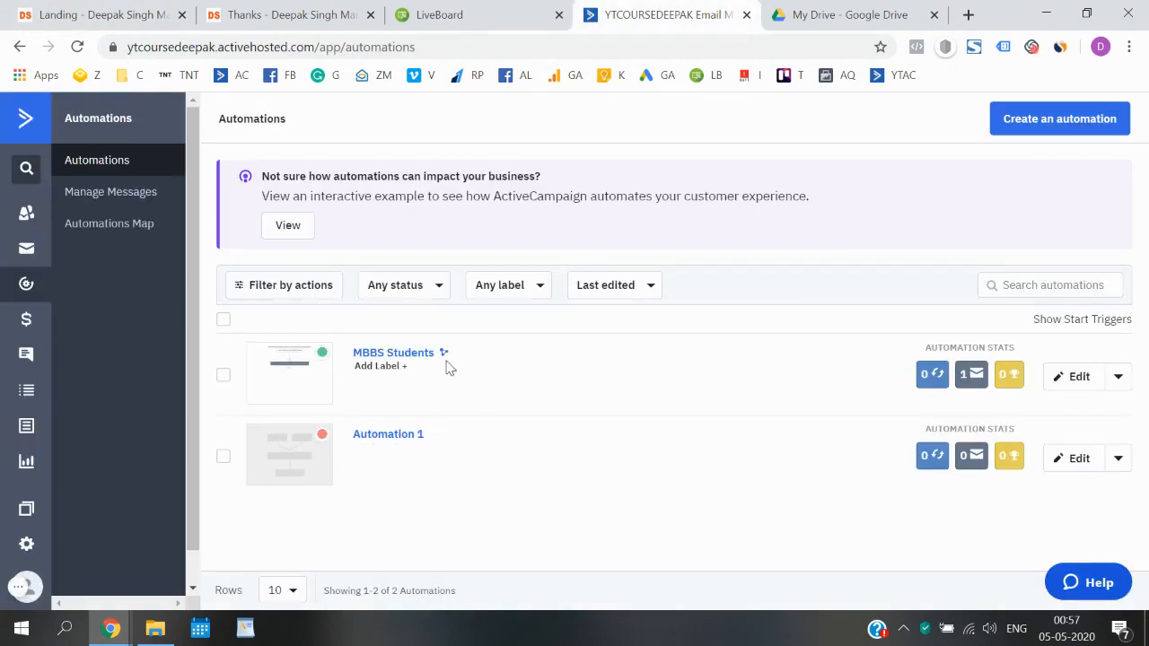